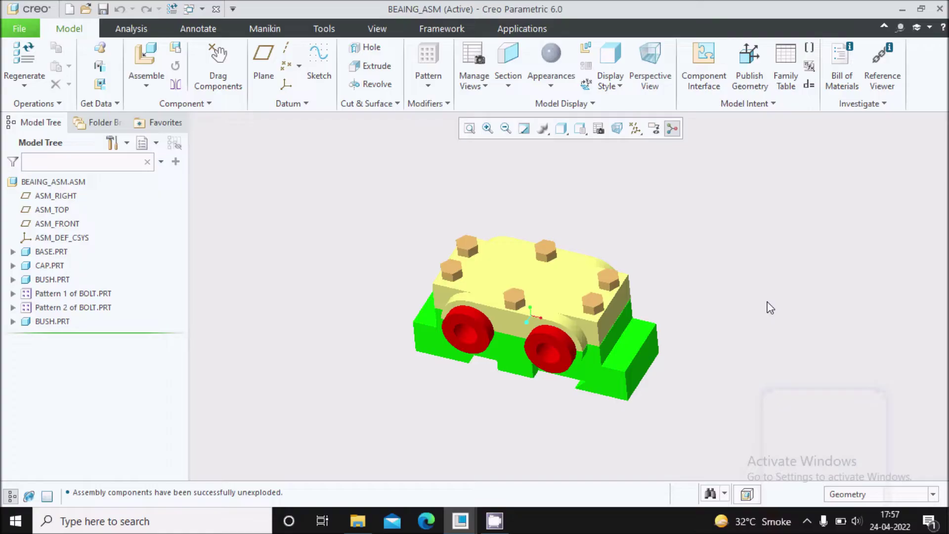
# Step: Examine the assembled bearing, preview its default exploded state, and return the components to their unexploded positions
pyautogui.moveTo(770, 307)
pyautogui.mouseDown(button='middle')
pyautogui.moveTo(674, 251)
pyautogui.moveTo(670, 258)
pyautogui.mouseUp(button='middle')
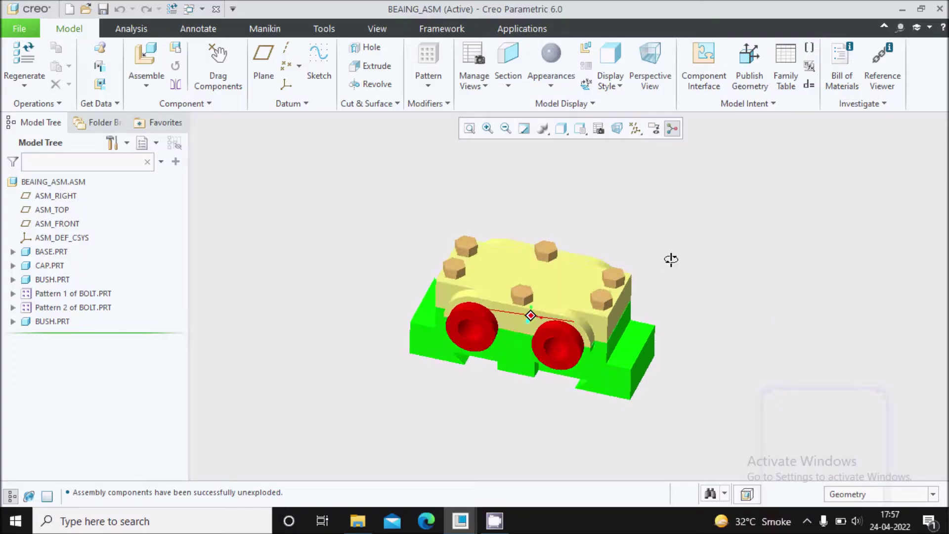
pyautogui.scroll(3, 481, 327)
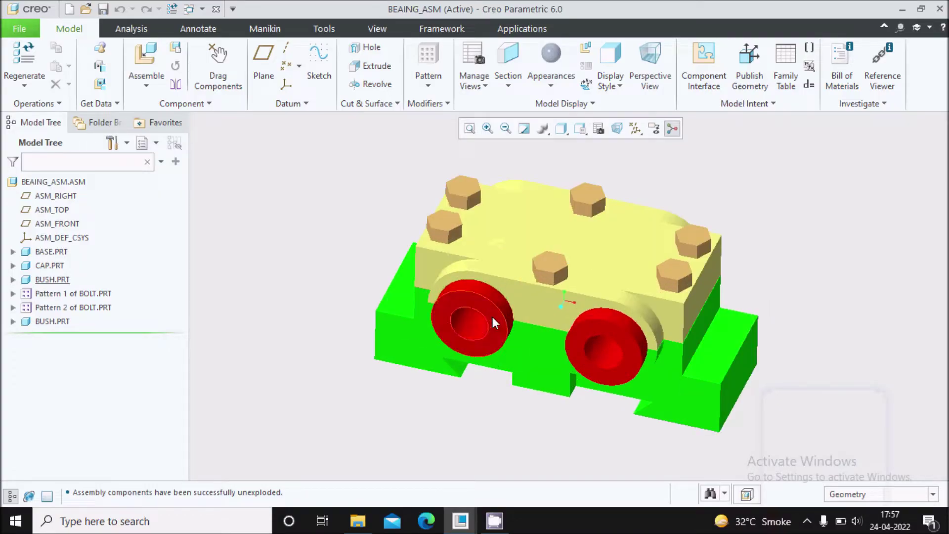
pyautogui.scroll(-1, 490, 314)
pyautogui.scroll(-1, 495, 294)
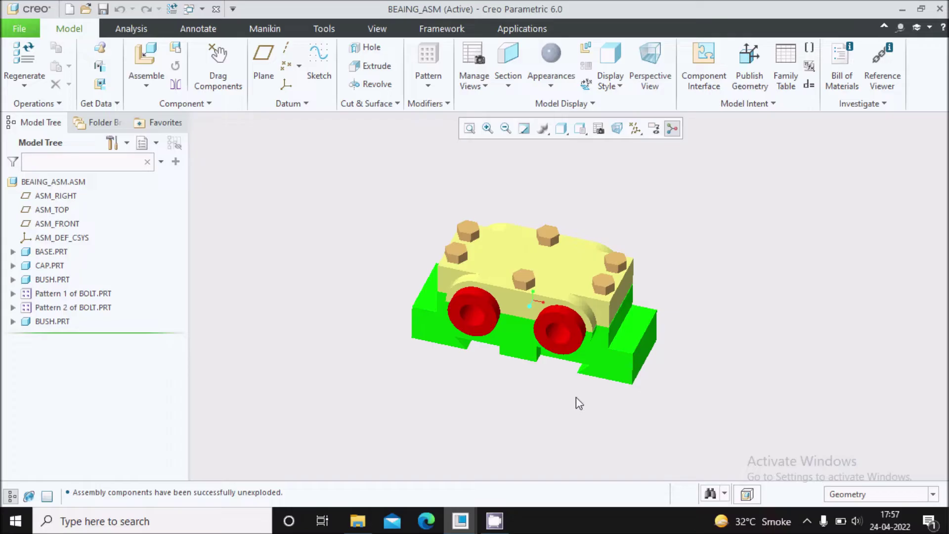
pyautogui.click(586, 53)
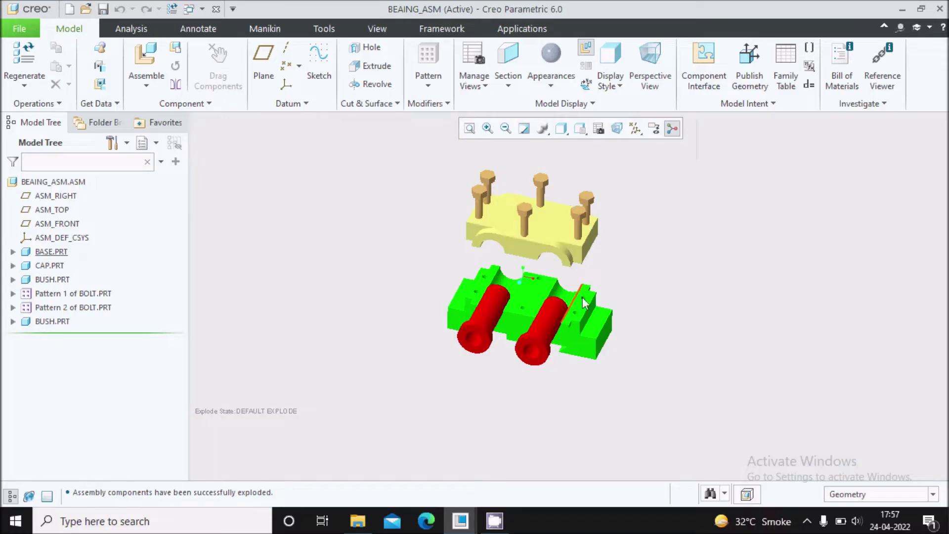
pyautogui.scroll(2, 549, 247)
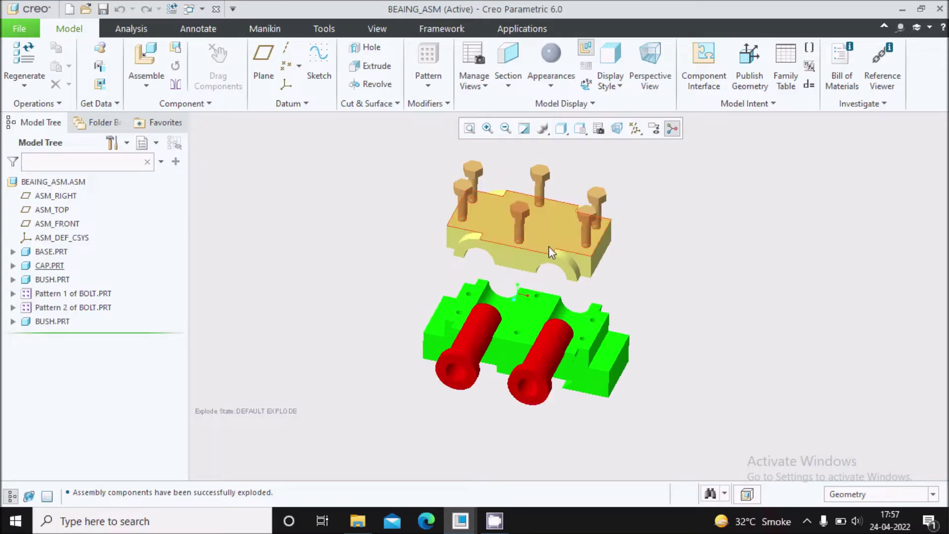
pyautogui.click(586, 52)
pyautogui.scroll(2, 518, 313)
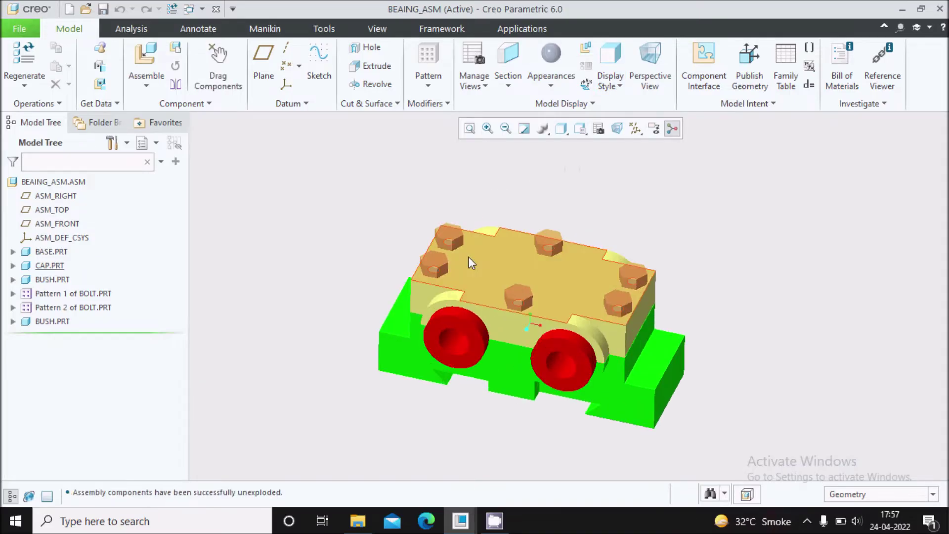
pyautogui.scroll(-1, 552, 328)
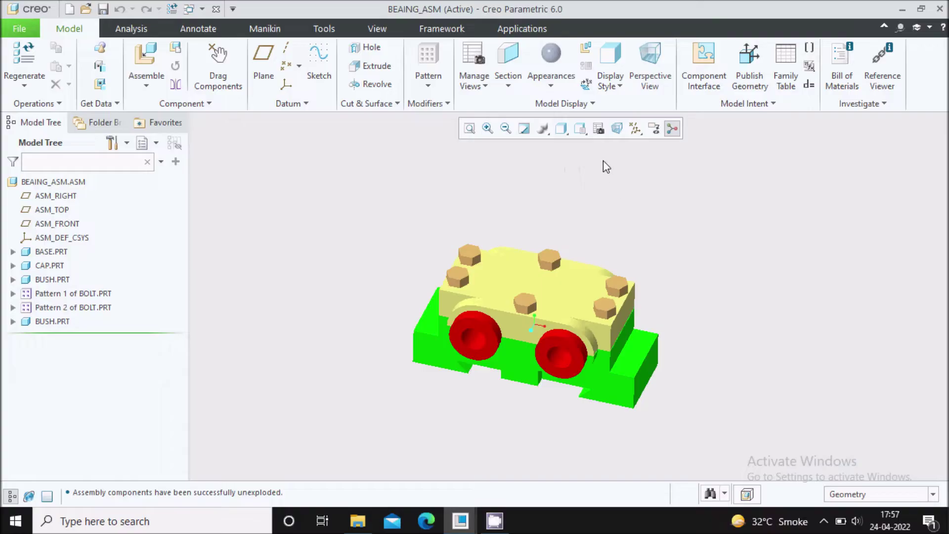
# Step: Create a new explode state named Explode01 for the bearing assembly
pyautogui.click(598, 132)
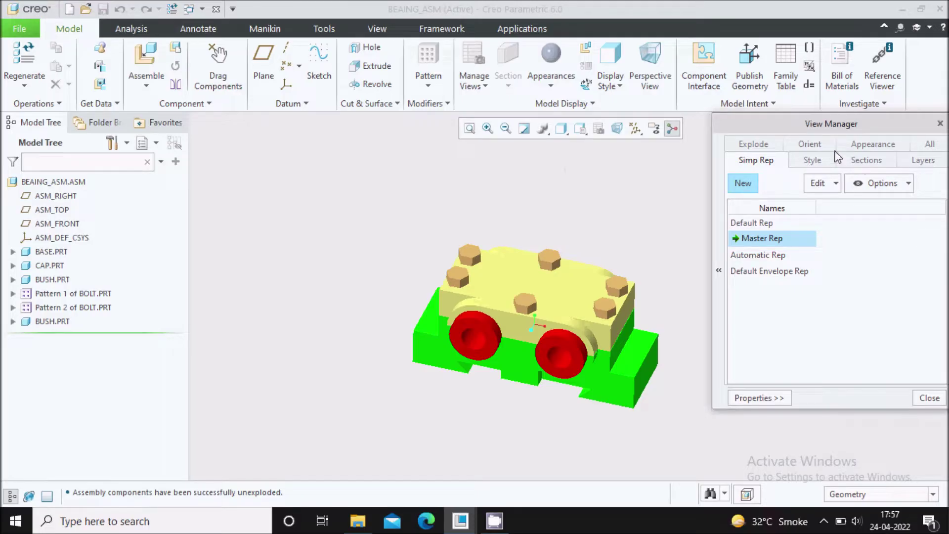
pyautogui.click(767, 148)
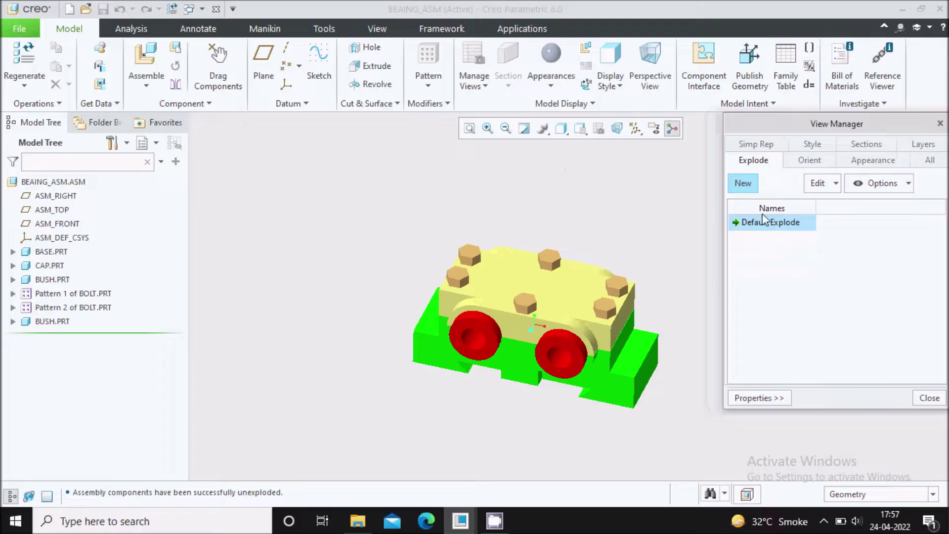
pyautogui.click(745, 183)
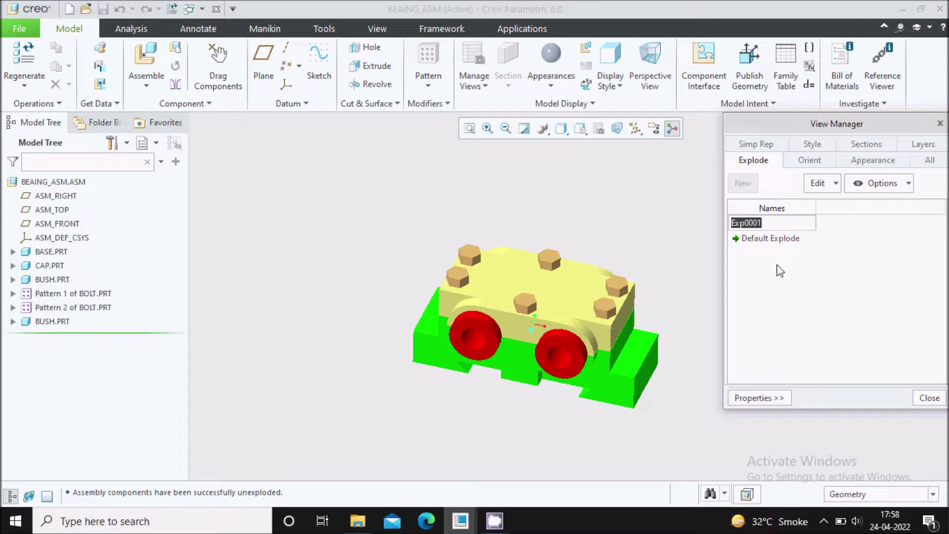
pyautogui.press('BackSpace')
pyautogui.write('explode')
pyautogui.press('Return')
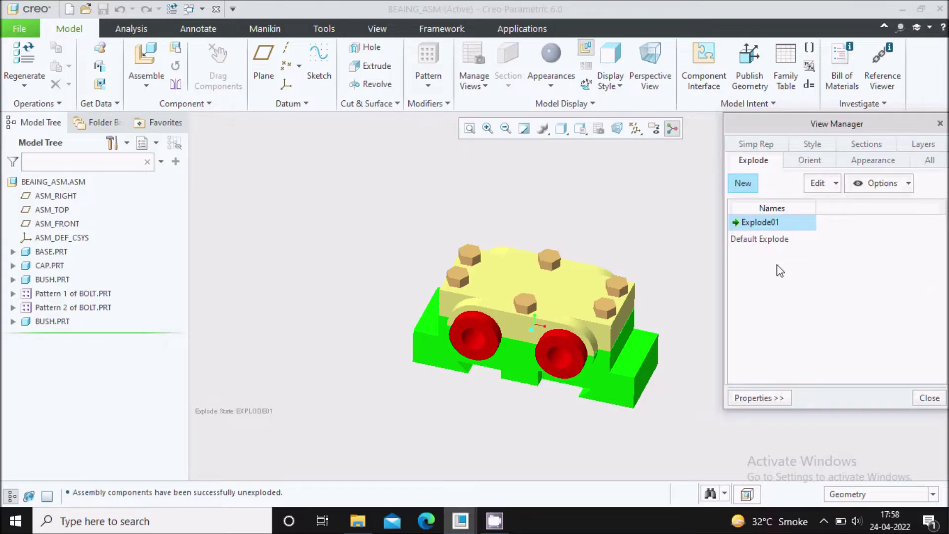
# Step: Start editing component positions in Explode01 and move the cap straight up from the base by about 55.39
pyautogui.rightClick(773, 223)
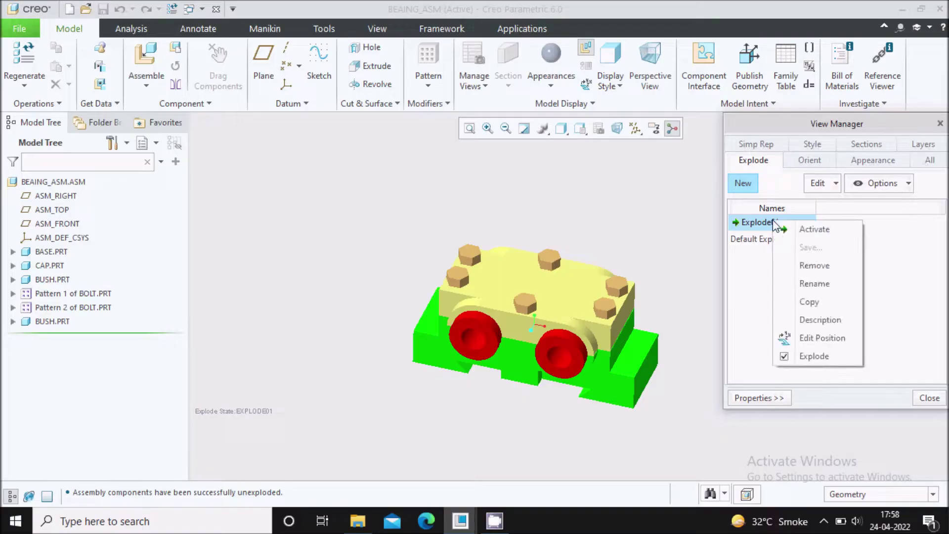
pyautogui.click(820, 341)
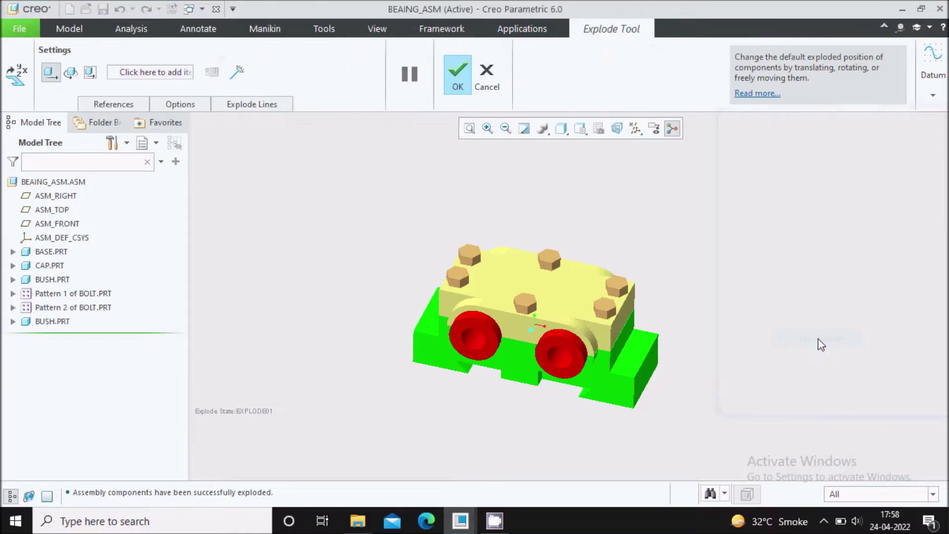
pyautogui.click(518, 283)
pyautogui.scroll(-1, 514, 316)
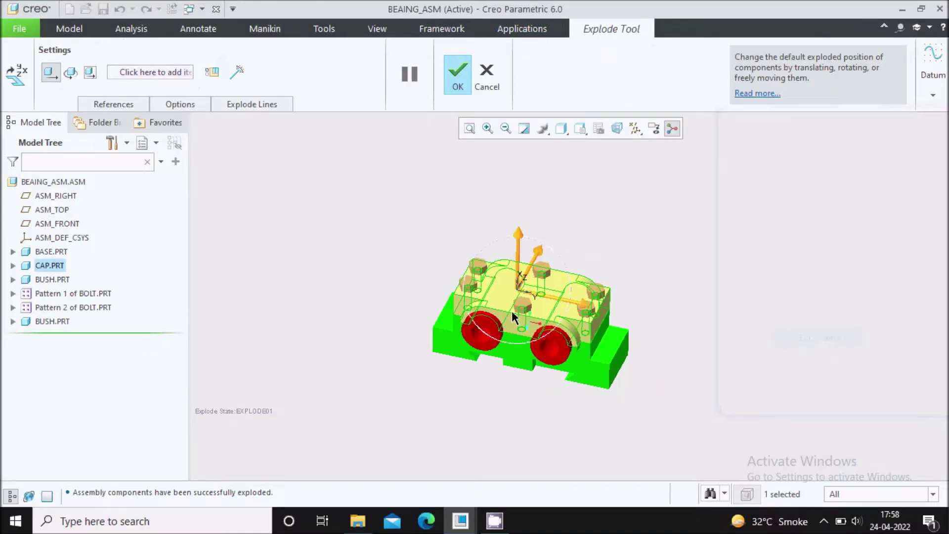
pyautogui.keyDown('shift'); pyautogui.moveTo(514, 235); pyautogui.dragTo(514, 251, button='middle'); pyautogui.keyUp('shift')
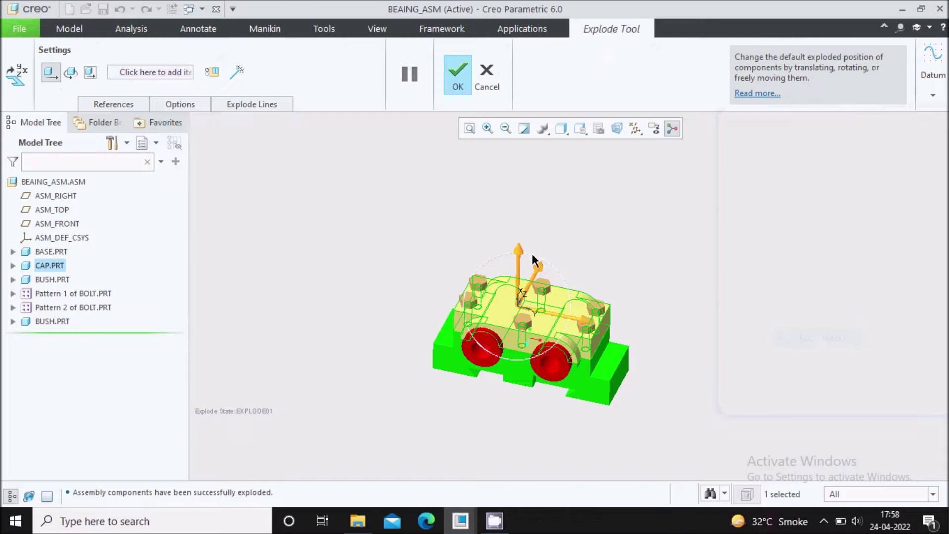
pyautogui.scroll(-1, 544, 329)
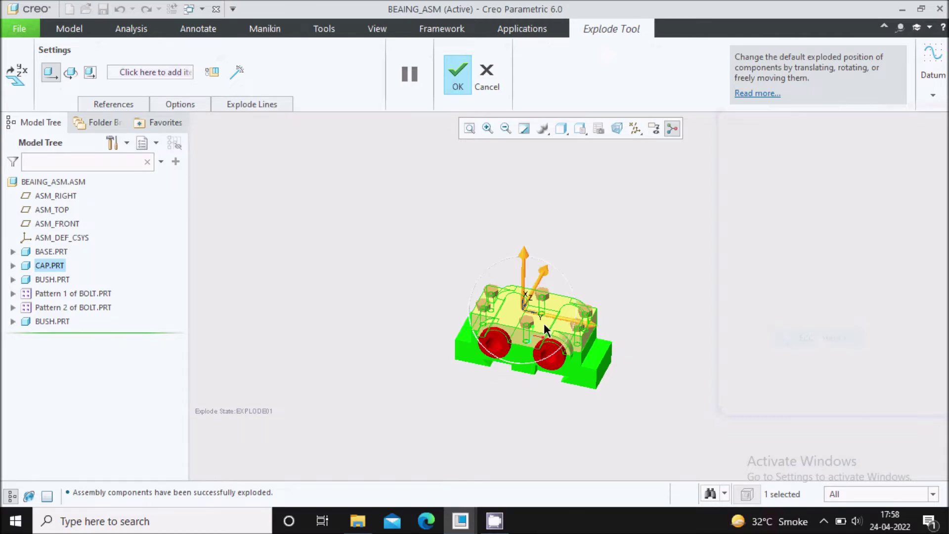
pyautogui.scroll(1, 532, 283)
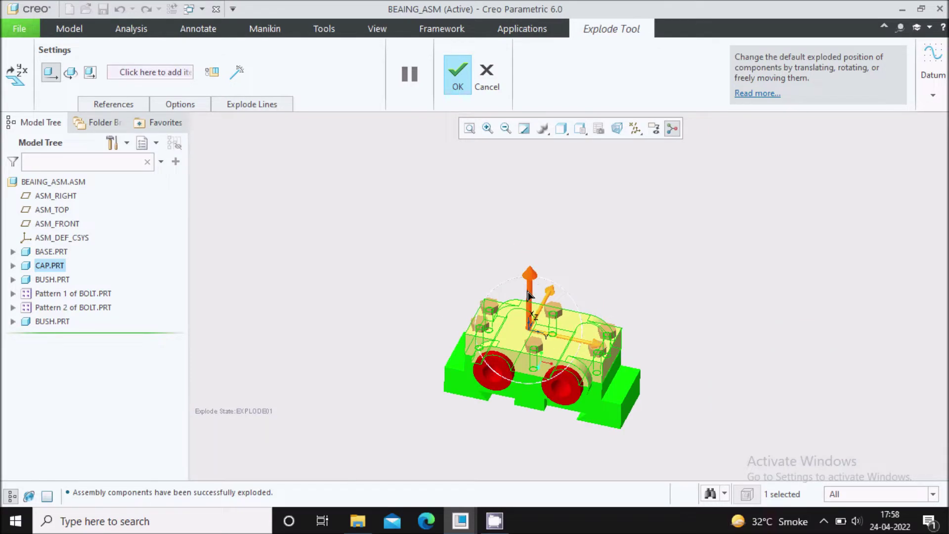
pyautogui.moveTo(533, 283); pyautogui.dragTo(540, 191)
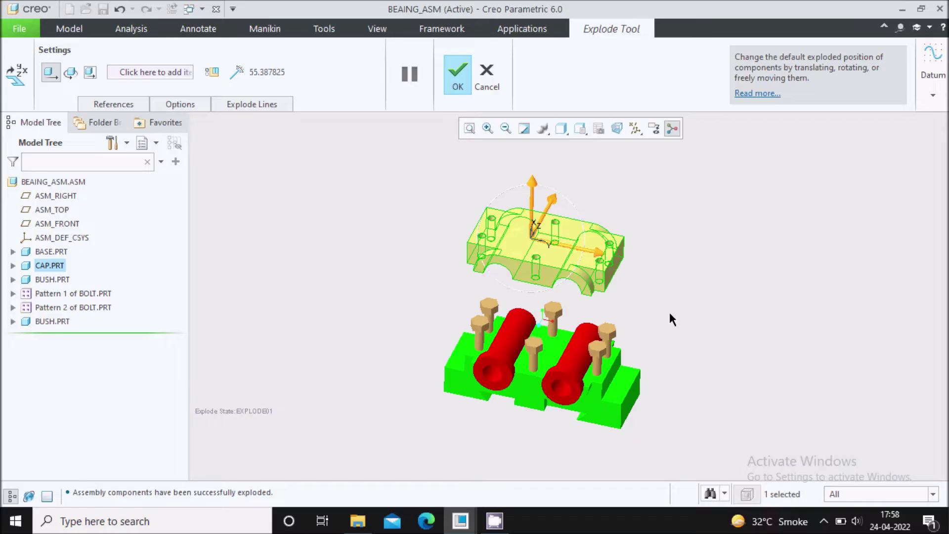
# Step: Open Copy Position for the explode state and remove the cap from the components to move
pyautogui.scroll(2, 577, 298)
pyautogui.scroll(-2, 574, 351)
pyautogui.scroll(-2, 574, 351)
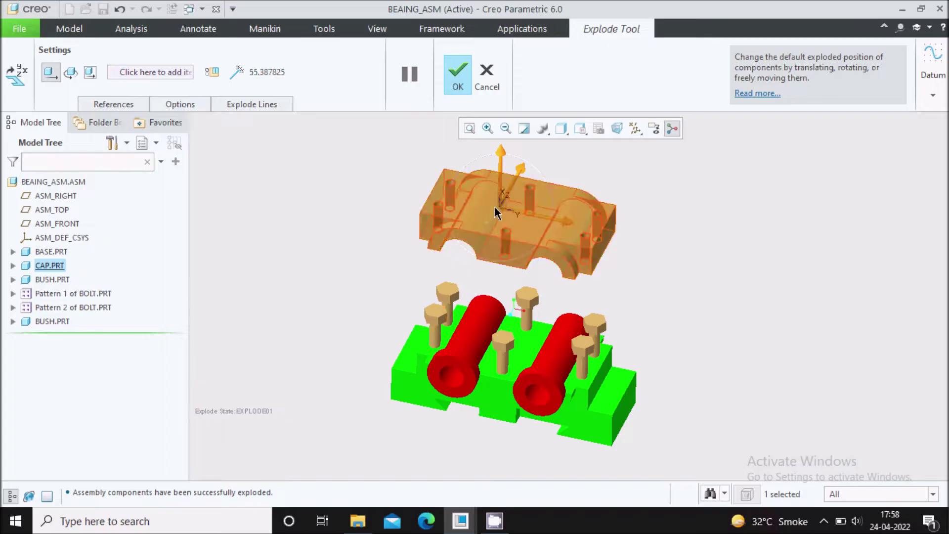
pyautogui.click(188, 106)
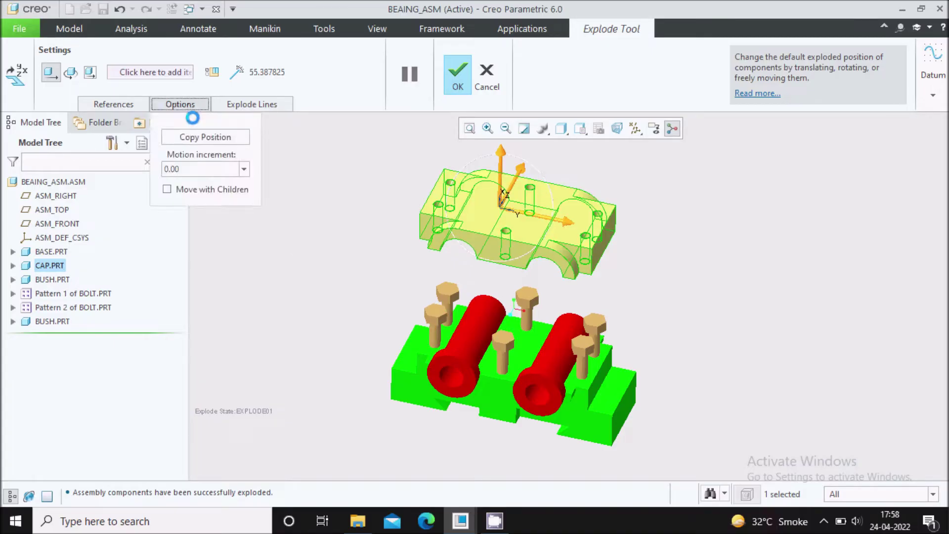
pyautogui.click(204, 138)
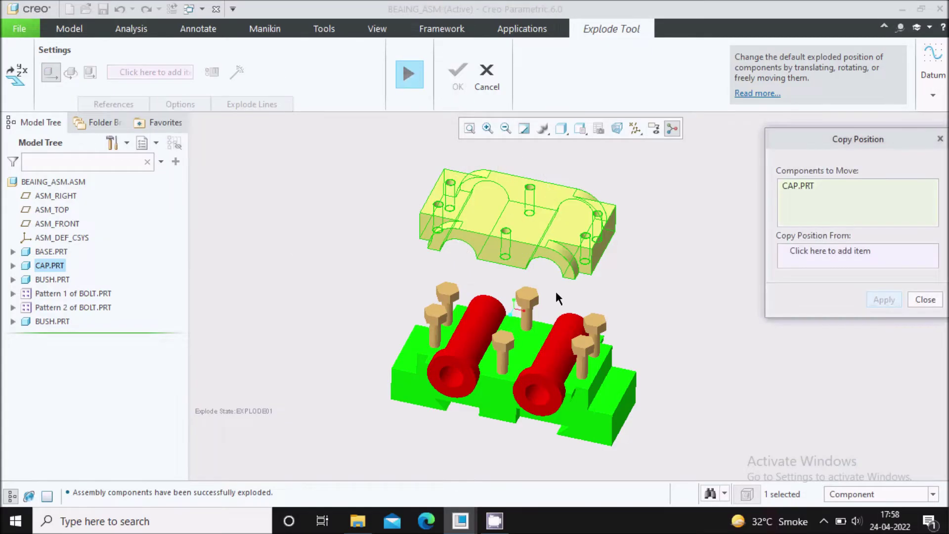
pyautogui.rightClick(811, 196)
pyautogui.click(819, 199)
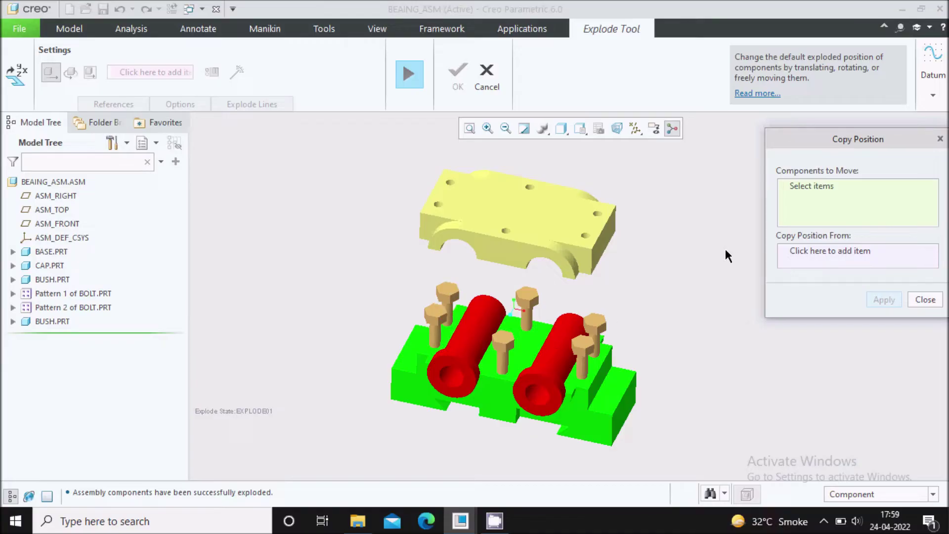
# Step: Copy the cap's exploded position to all six bolts so they are raised together with it
pyautogui.scroll(2, 428, 316)
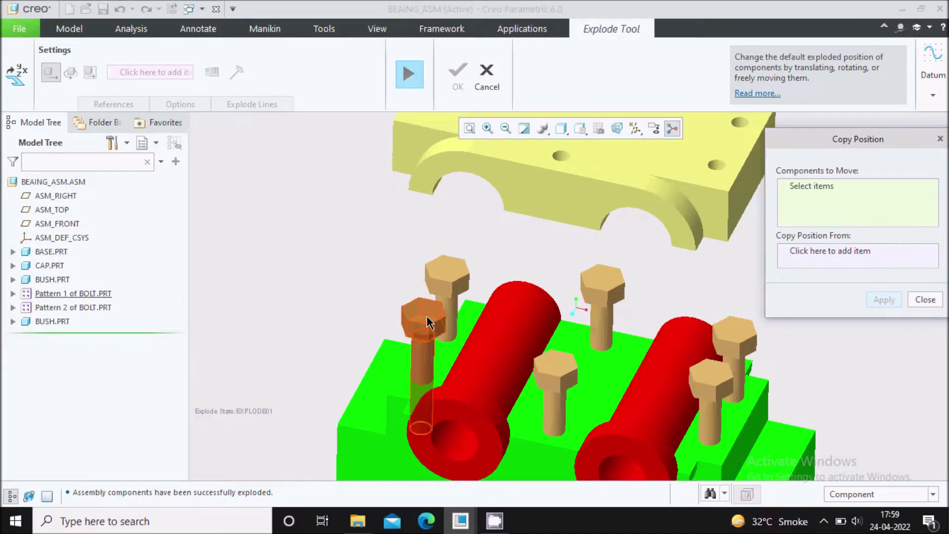
pyautogui.click(425, 317)
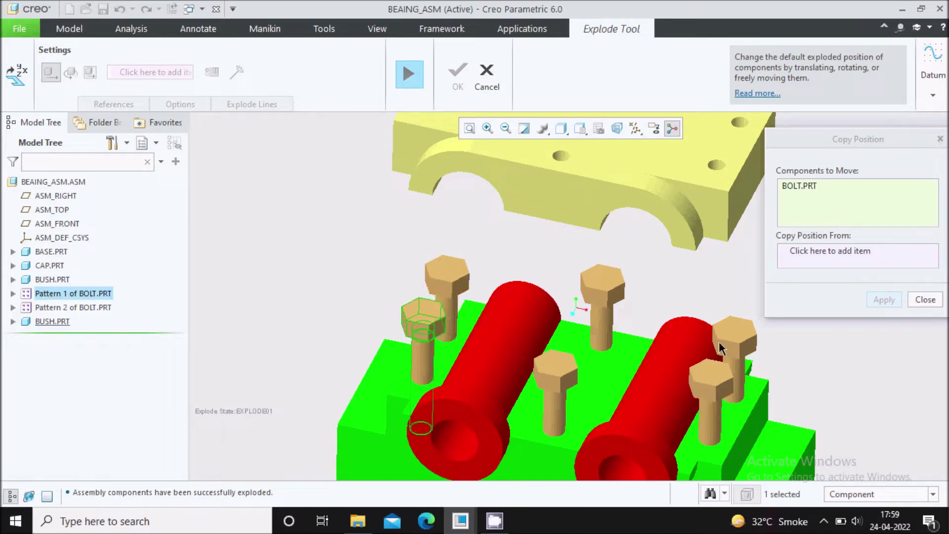
pyautogui.keyDown('ctrl'); pyautogui.click(447, 276); pyautogui.keyUp('ctrl')
pyautogui.keyDown('ctrl'); pyautogui.click(602, 284); pyautogui.keyUp('ctrl')
pyautogui.keyDown('ctrl'); pyautogui.click(555, 368); pyautogui.keyUp('ctrl')
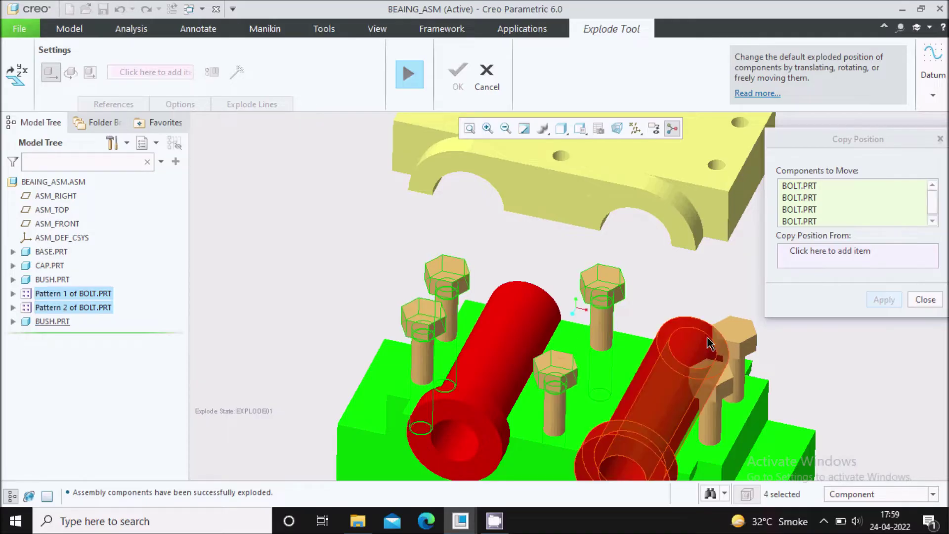
pyautogui.keyDown('ctrl'); pyautogui.click(732, 332); pyautogui.keyUp('ctrl')
pyautogui.keyDown('ctrl'); pyautogui.click(710, 377); pyautogui.keyUp('ctrl')
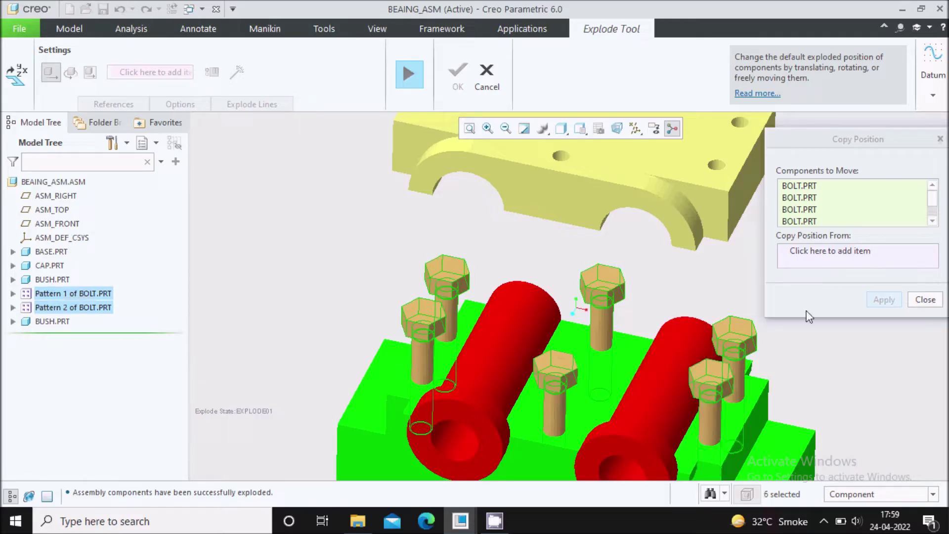
pyautogui.click(831, 254)
pyautogui.scroll(-3, 612, 219)
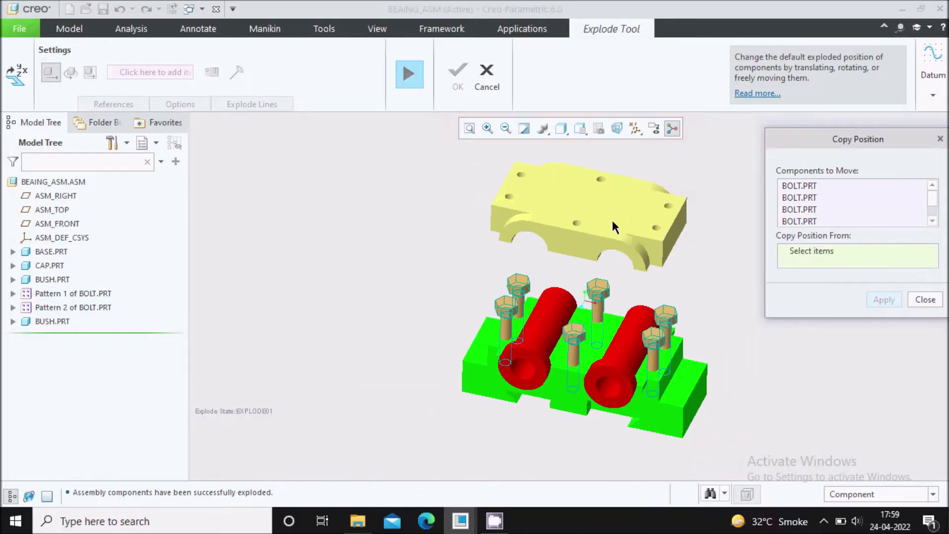
pyautogui.click(612, 218)
pyautogui.click(883, 300)
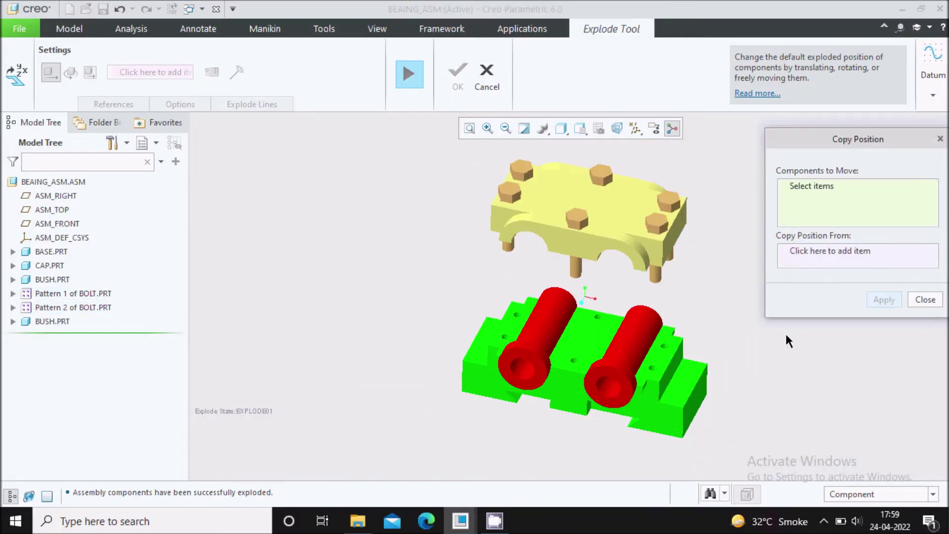
# Step: Close Copy Position and return to moving individual components of the explode state
pyautogui.scroll(-2, 619, 242)
pyautogui.scroll(4, 617, 248)
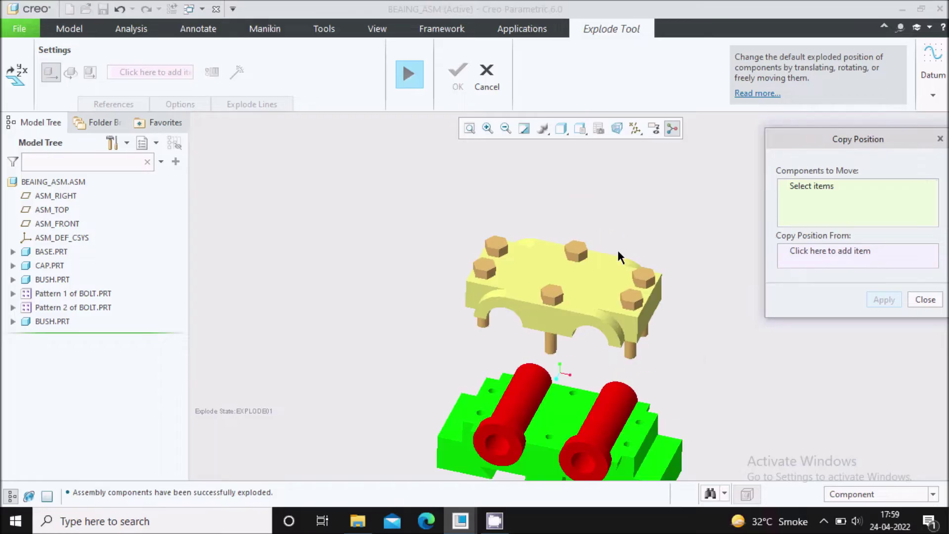
pyautogui.moveTo(542, 270); pyautogui.dragTo(514, 252, button='middle')
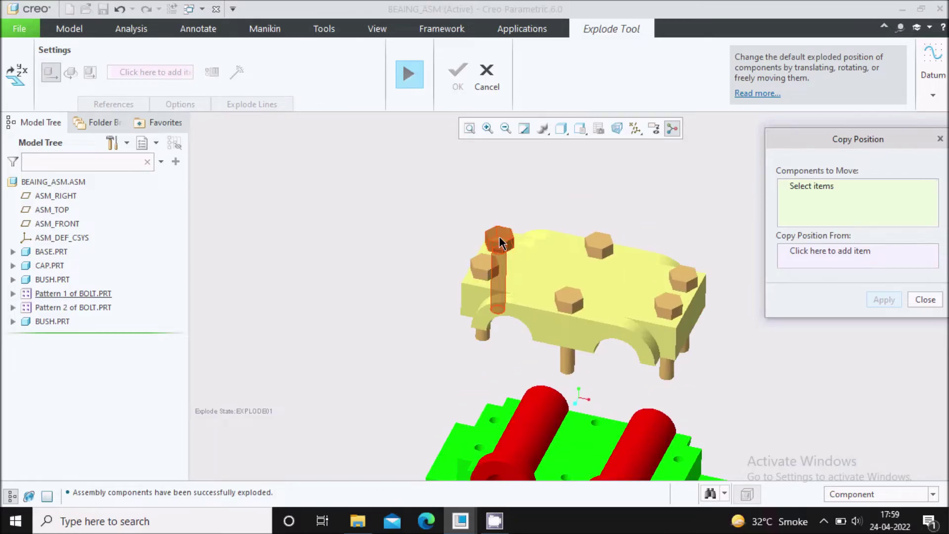
pyautogui.click(499, 237)
pyautogui.click(497, 239)
pyautogui.scroll(-2, 467, 253)
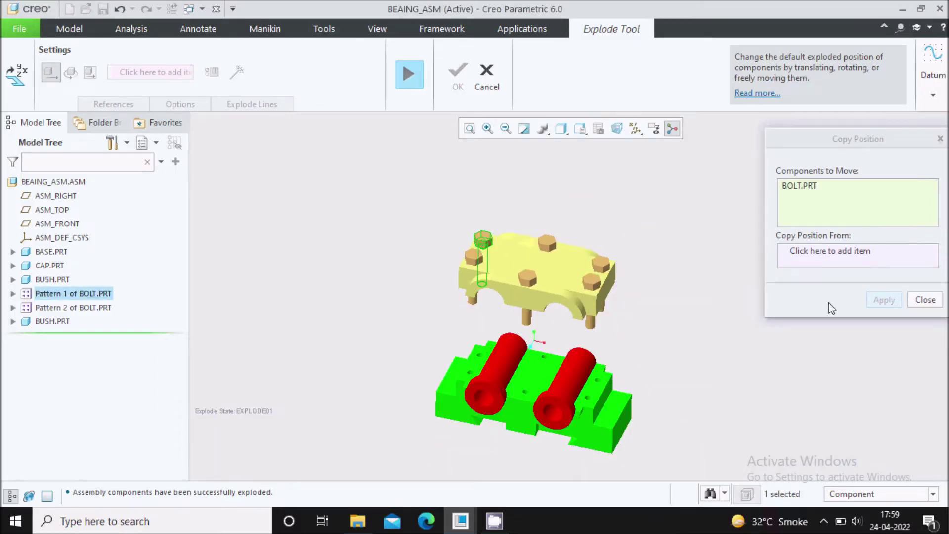
pyautogui.click(932, 304)
# Step: Move the two bolts at the cap's left end straight up out of their holes, by about 40.59 for the rear one and 36.81 for the front one
pyautogui.scroll(4, 478, 239)
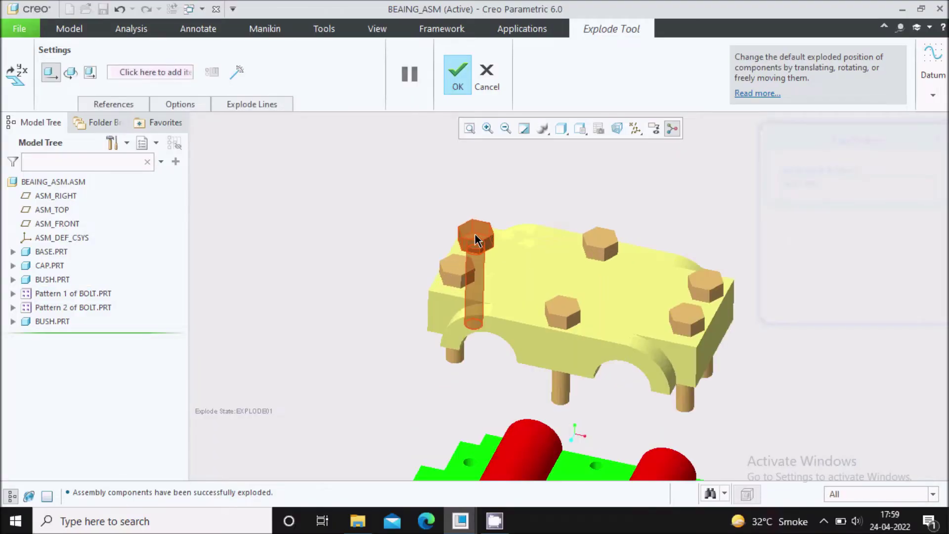
pyautogui.click(478, 239)
pyautogui.scroll(-2, 502, 277)
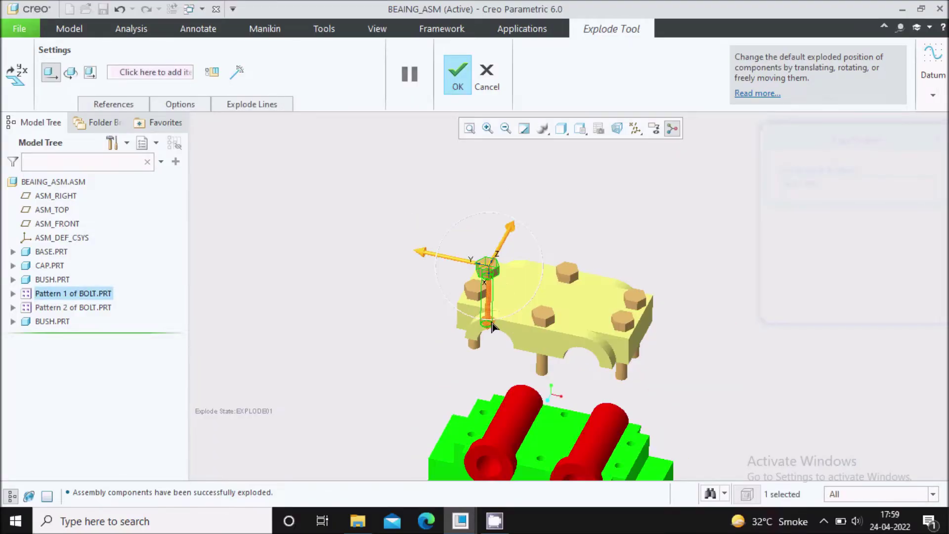
pyautogui.moveTo(491, 327); pyautogui.dragTo(489, 243)
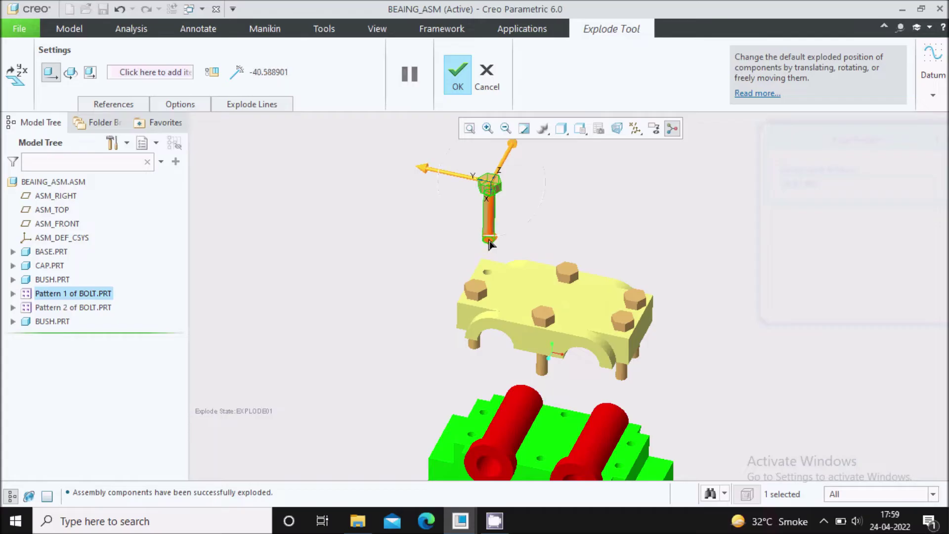
pyautogui.click(478, 285)
pyautogui.moveTo(476, 343); pyautogui.dragTo(478, 267)
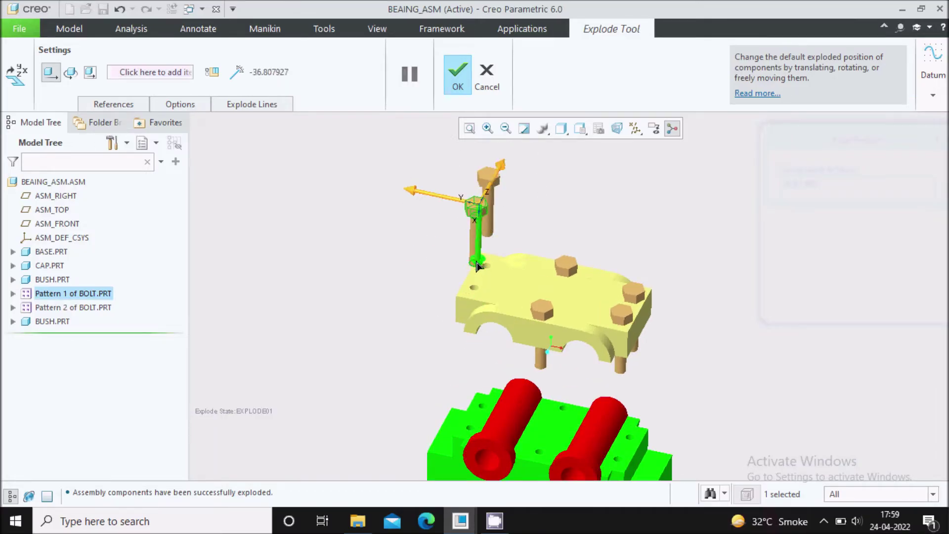
# Step: Move the cap's rear middle and rear right bolts straight up out of their holes, by about 37.52 and 41.89 respectively
pyautogui.click(565, 269)
pyautogui.moveTo(566, 324); pyautogui.dragTo(568, 245)
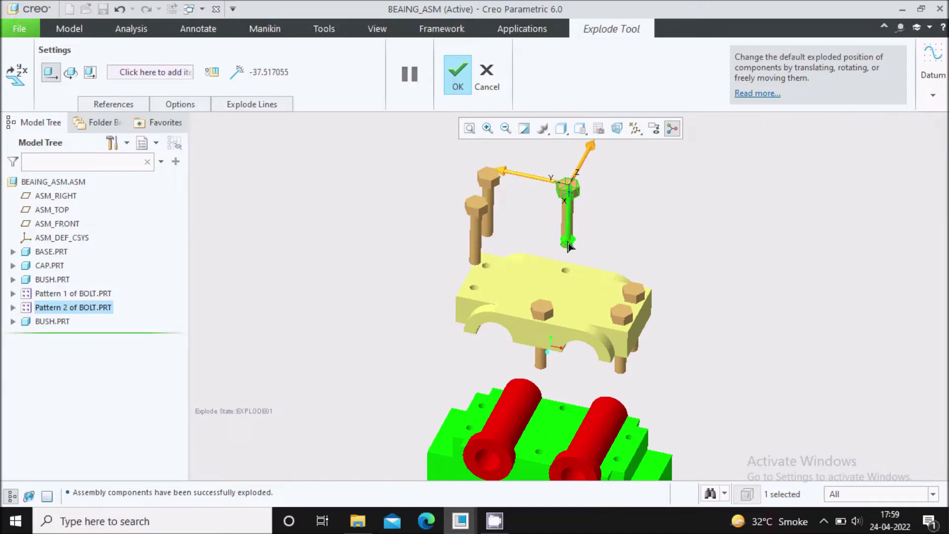
pyautogui.click(633, 293)
pyautogui.moveTo(638, 353); pyautogui.dragTo(636, 266)
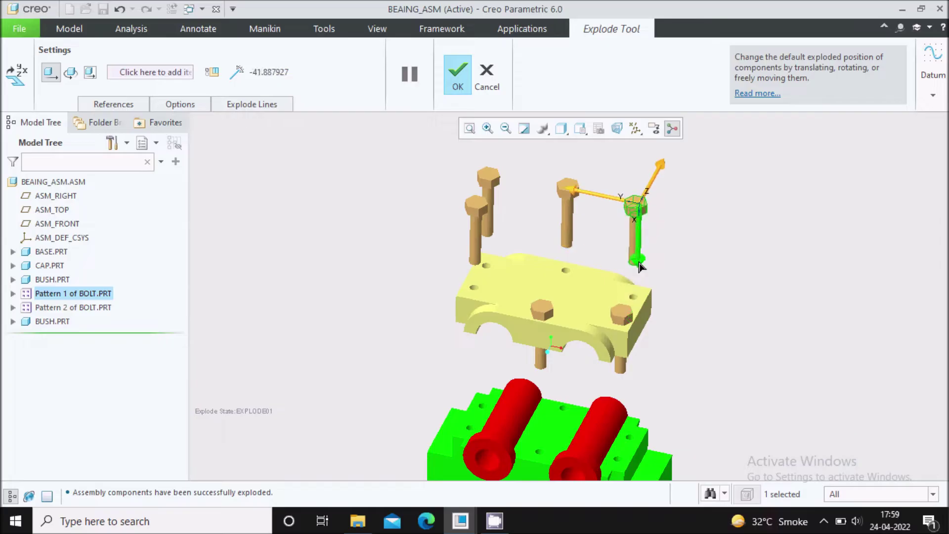
# Step: Move the cap's front right and front middle bolts straight up out of their holes, by about 34.12 and 31.80 respectively
pyautogui.click(626, 322)
pyautogui.moveTo(623, 377); pyautogui.dragTo(622, 308)
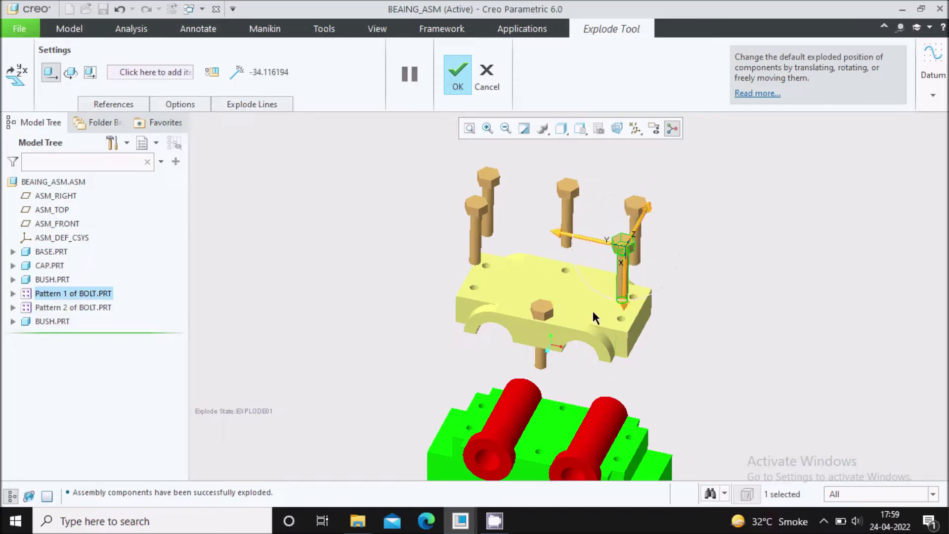
pyautogui.click(543, 362)
pyautogui.moveTo(543, 363); pyautogui.dragTo(548, 298)
# Step: Slide both bushes forward along their axes until they clear the base, moving the right one by about 65.05
pyautogui.scroll(-3, 549, 298)
pyautogui.moveTo(548, 298); pyautogui.dragTo(502, 269, button='middle')
pyautogui.scroll(2, 527, 363)
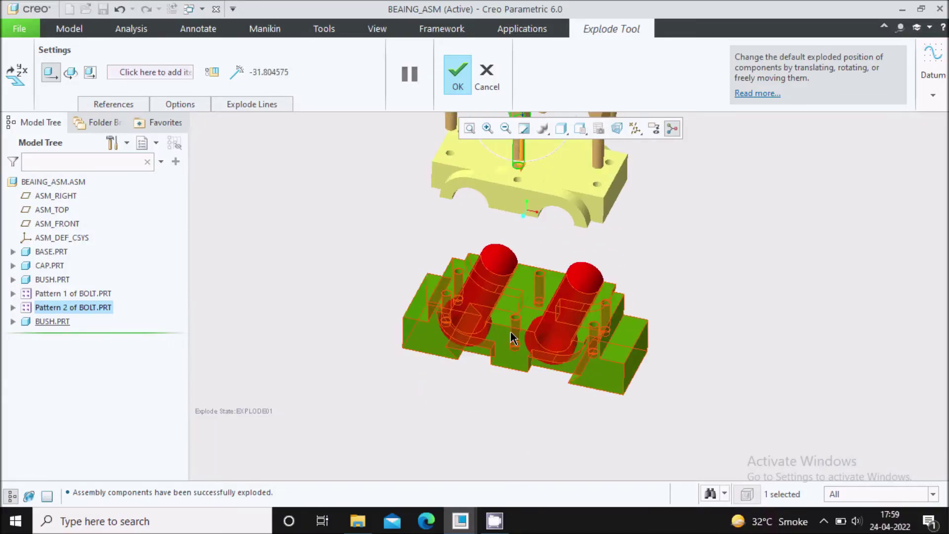
pyautogui.click(478, 316)
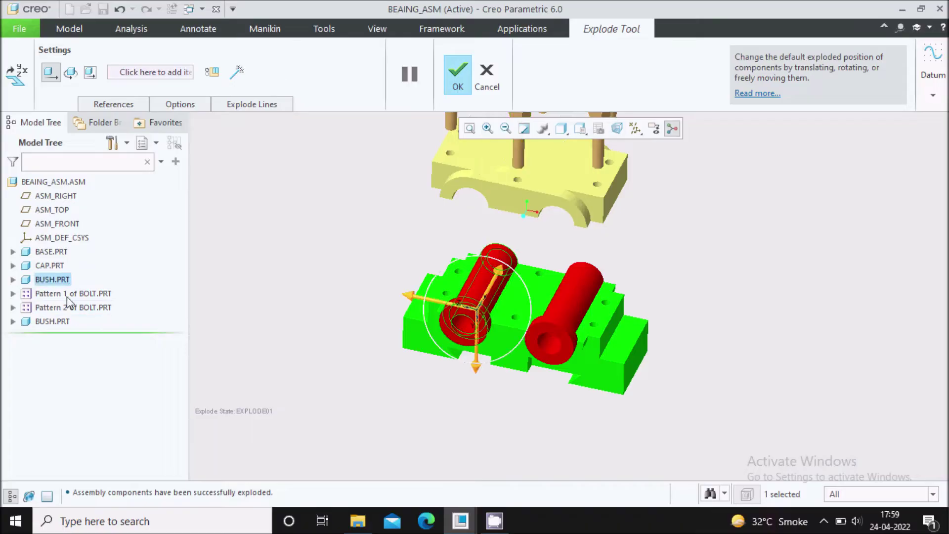
pyautogui.moveTo(489, 296); pyautogui.dragTo(445, 383)
pyautogui.click(578, 315)
pyautogui.moveTo(578, 315); pyautogui.dragTo(547, 379)
pyautogui.scroll(3, 543, 375)
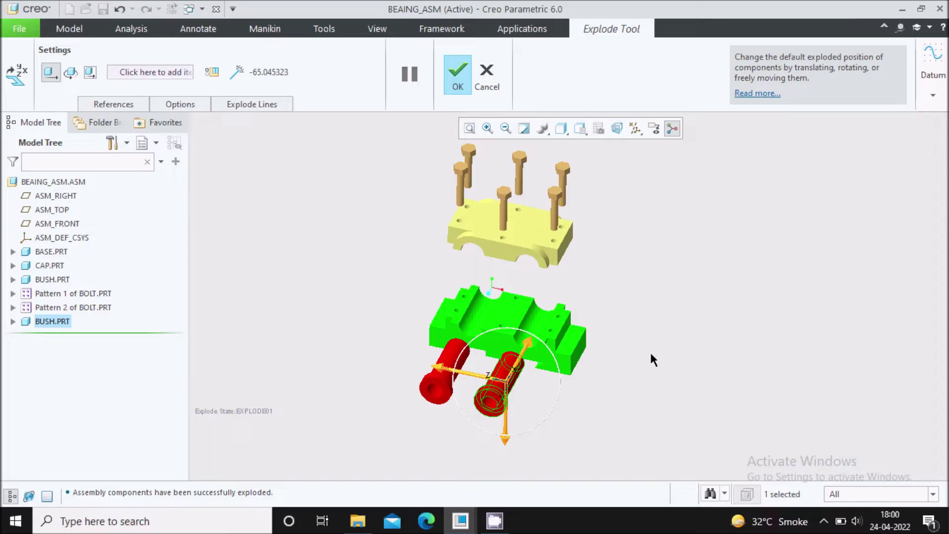
pyautogui.scroll(1, 649, 351)
pyautogui.scroll(-1, 551, 289)
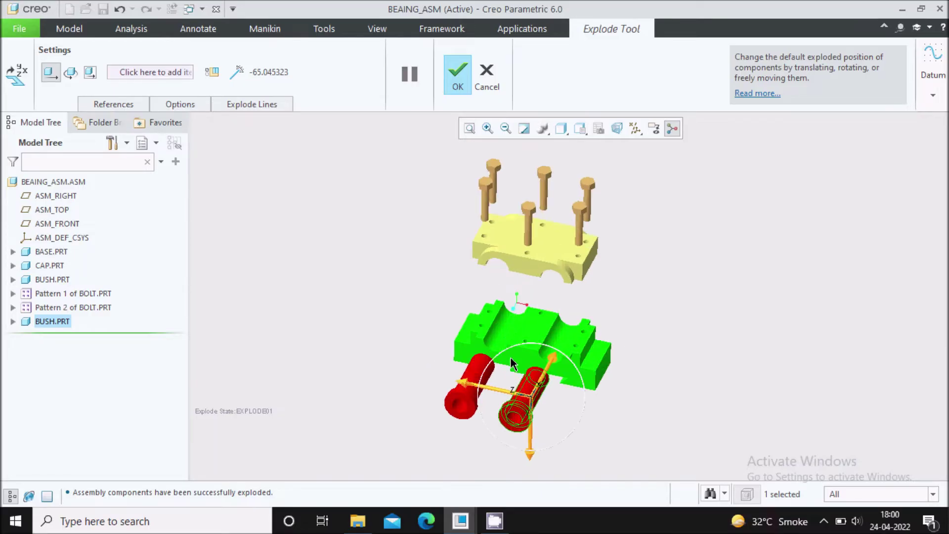
# Step: Accept the new component positions and save them to the Explode01 explode state
pyautogui.click(458, 89)
pyautogui.rightClick(772, 225)
pyautogui.click(808, 253)
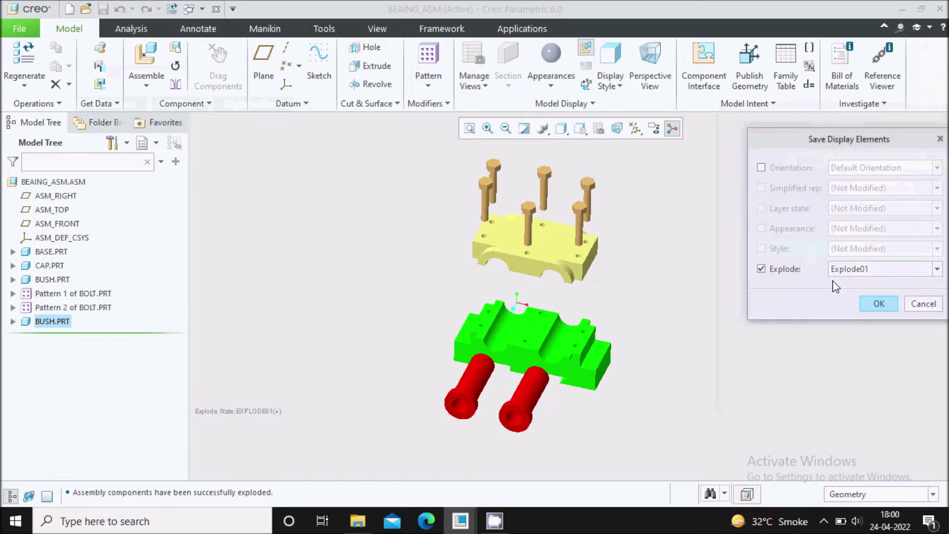
pyautogui.click(873, 300)
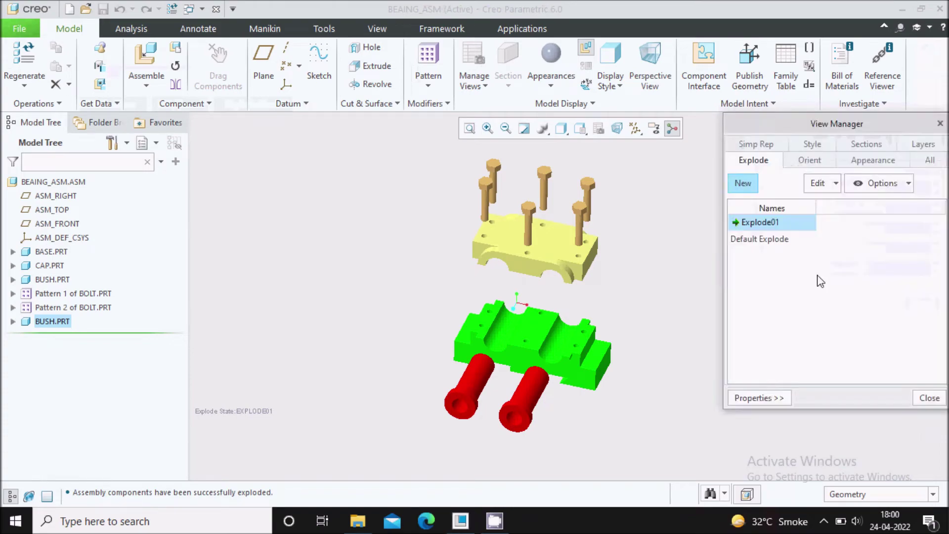
# Step: Reopen Explode01 for position editing
pyautogui.rightClick(772, 222)
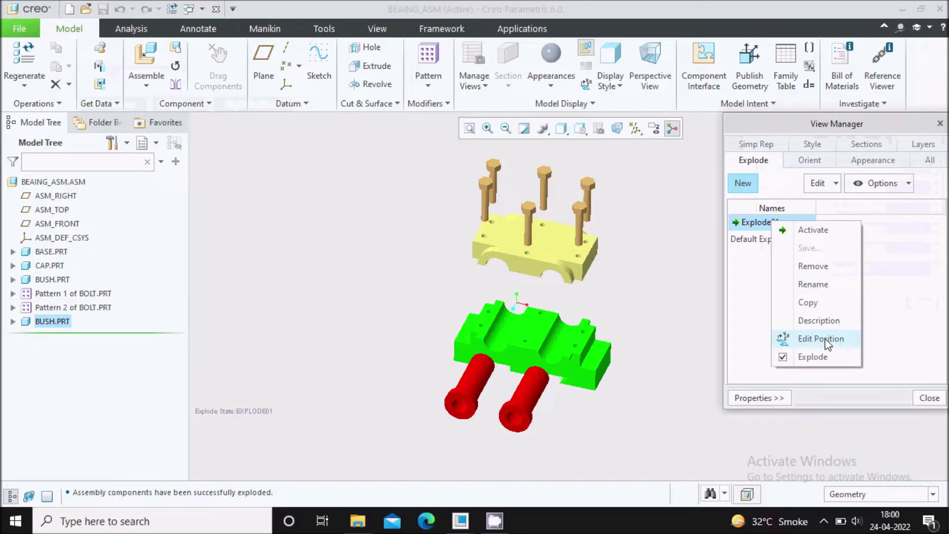
pyautogui.click(800, 339)
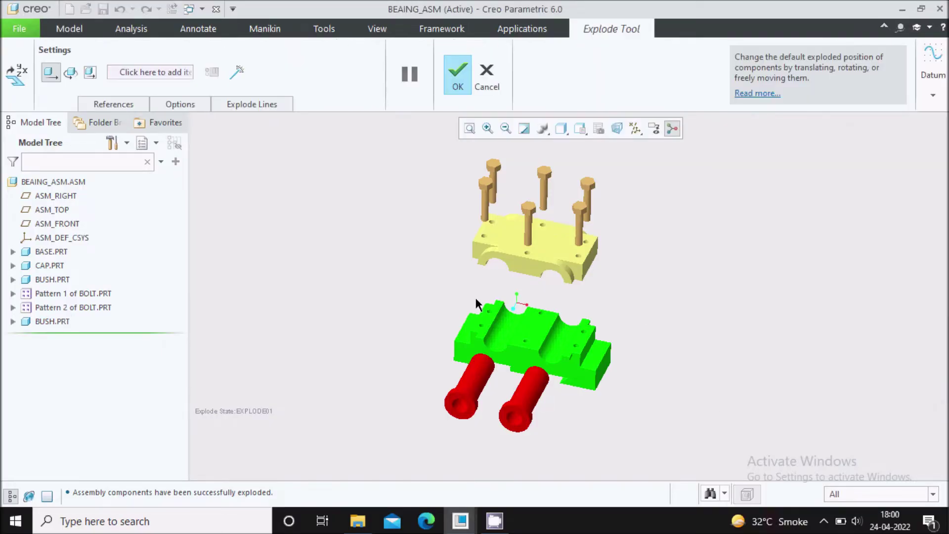
pyautogui.moveTo(476, 298); pyautogui.dragTo(491, 252, button='middle')
pyautogui.moveTo(483, 339); pyautogui.dragTo(472, 311, button='middle')
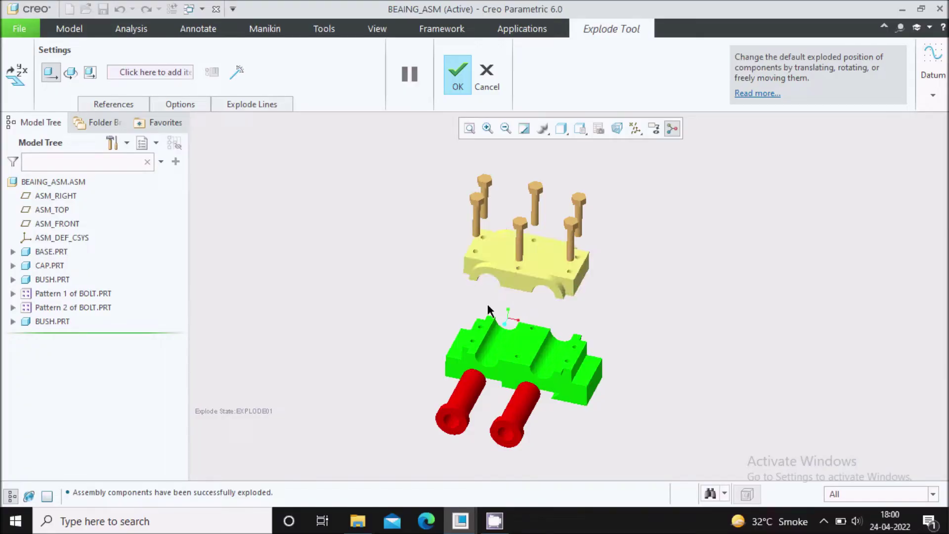
pyautogui.scroll(-2, 497, 349)
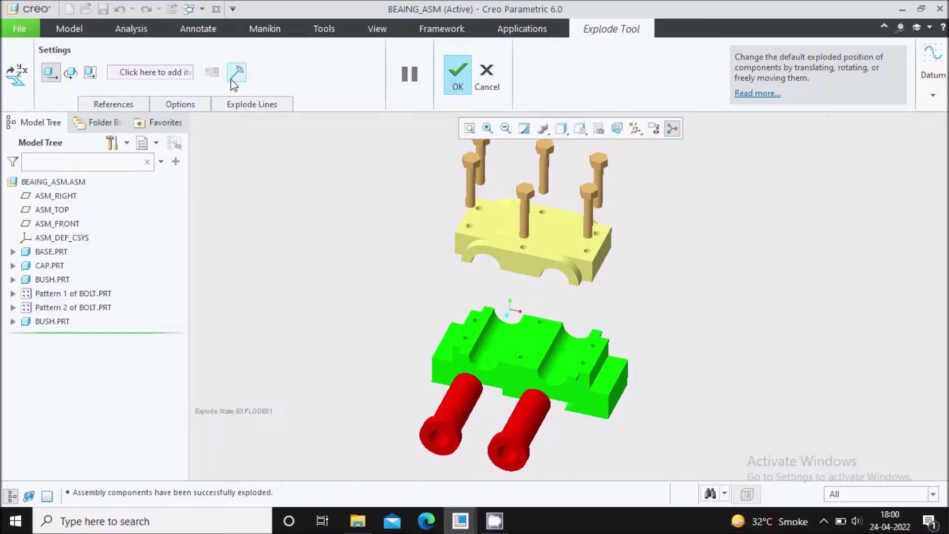
# Step: Set the default explode line style to SOLIDFONT with the Leader style, and apply it
pyautogui.click(255, 105)
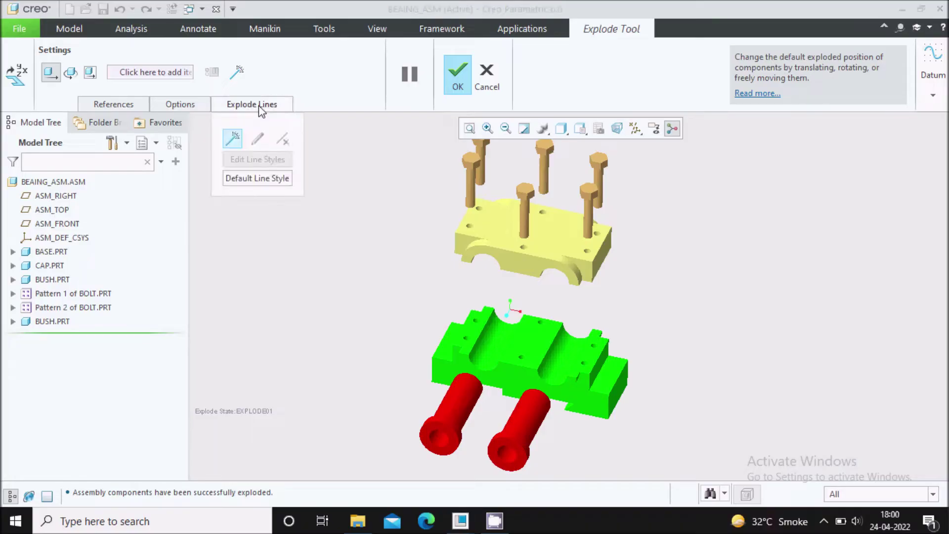
pyautogui.click(259, 179)
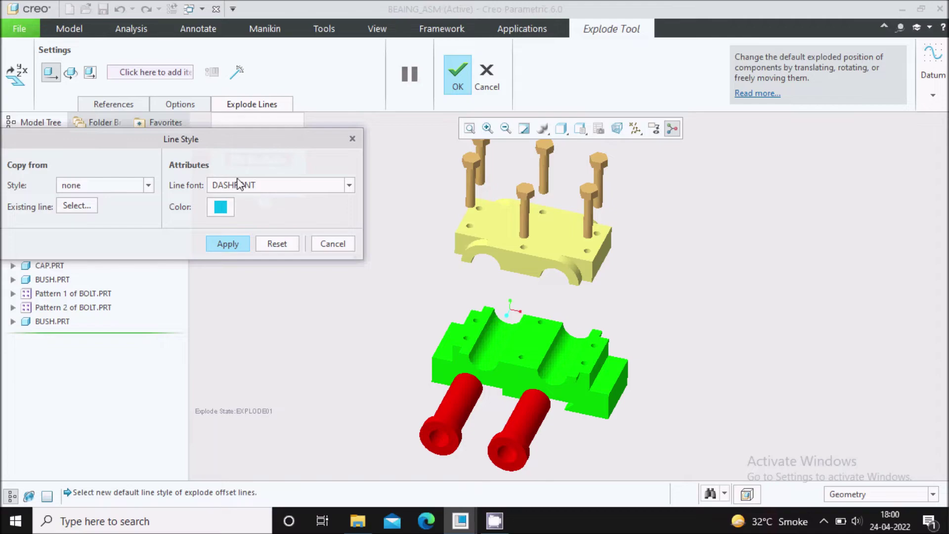
pyautogui.click(239, 184)
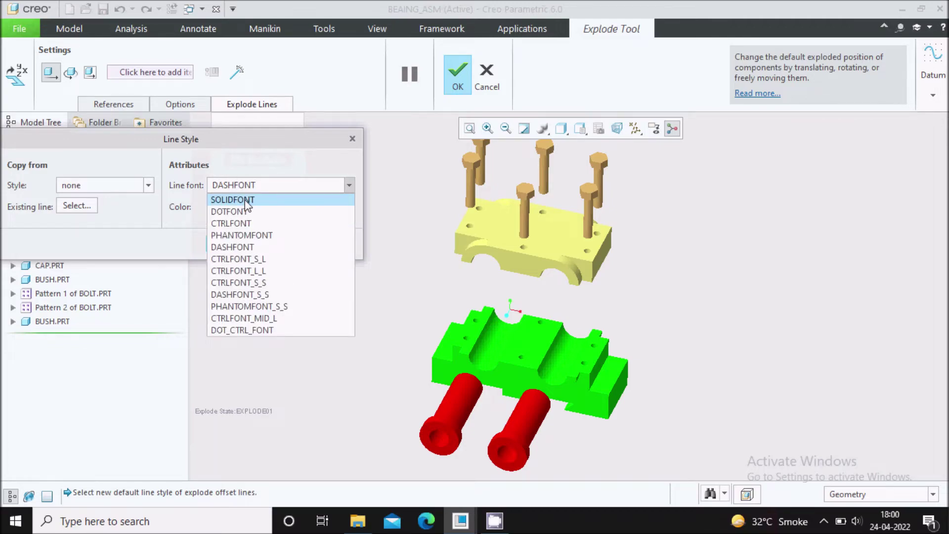
pyautogui.click(244, 200)
pyautogui.click(147, 184)
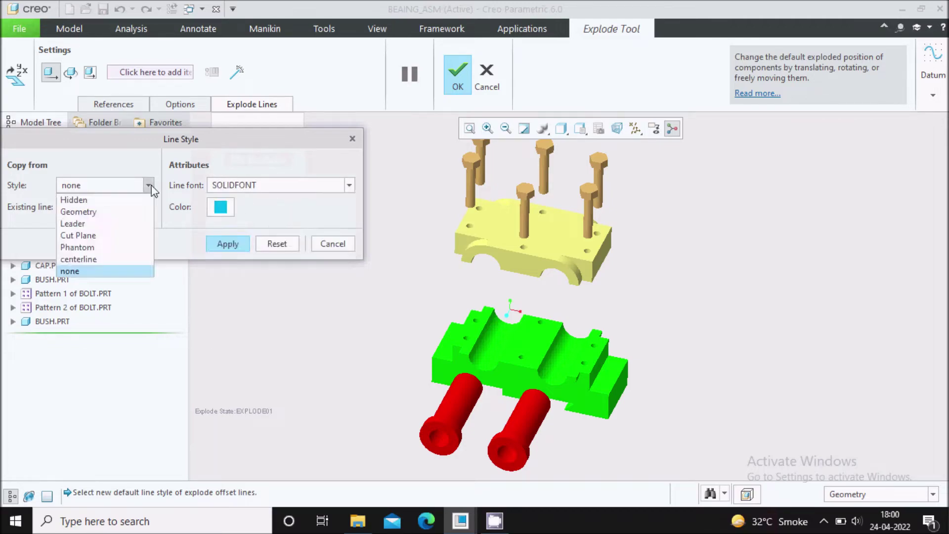
pyautogui.click(106, 224)
pyautogui.click(223, 244)
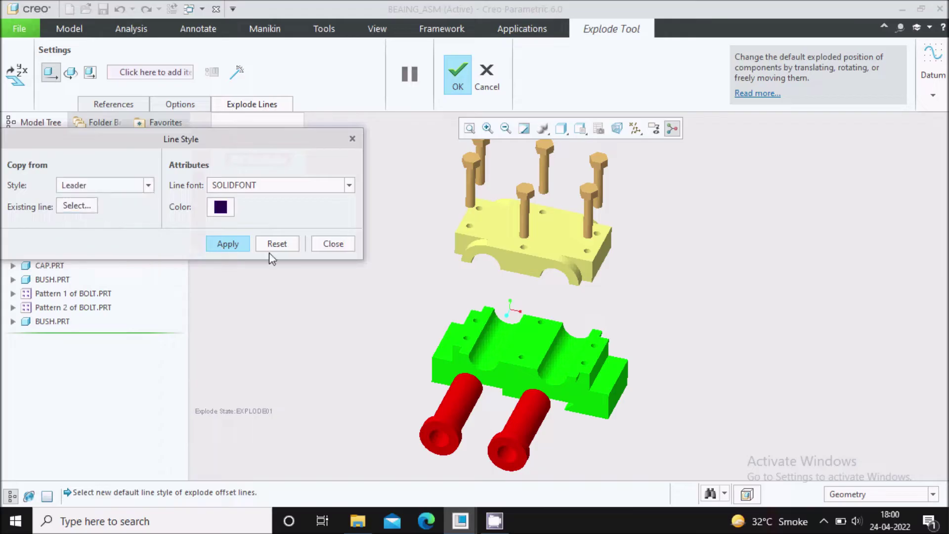
pyautogui.click(333, 244)
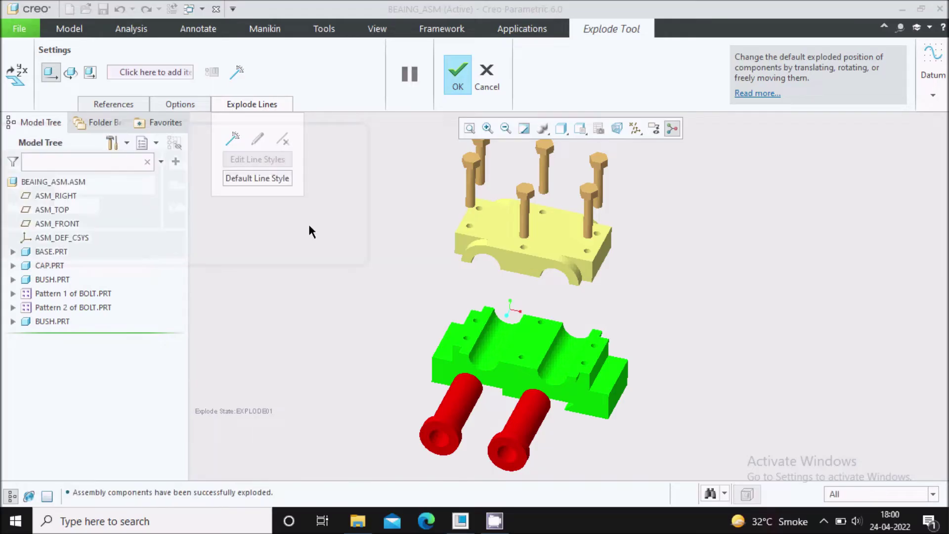
# Step: Try a cosmetic offset line from the base's rear left bolt hole to the front left bolt, using their cylinder axes
pyautogui.click(237, 73)
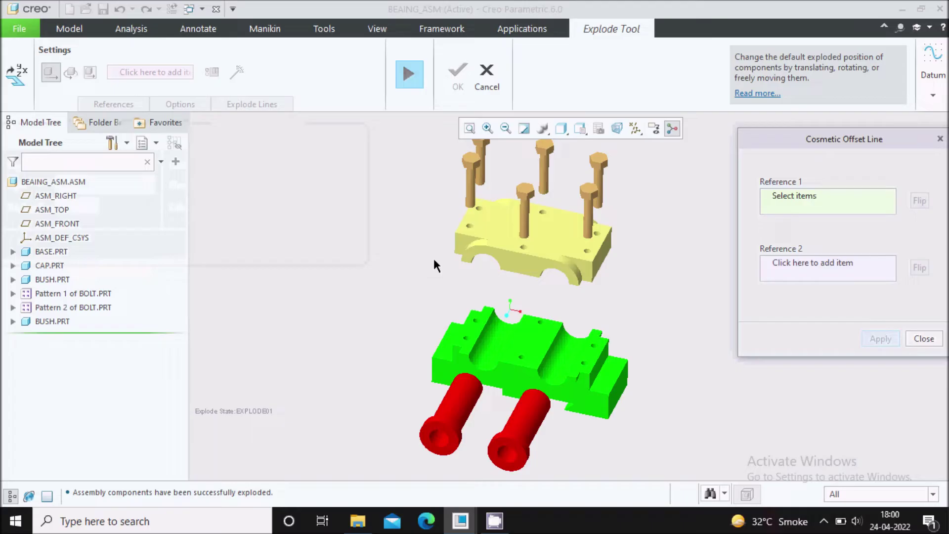
pyautogui.scroll(-2, 433, 291)
pyautogui.scroll(6, 469, 295)
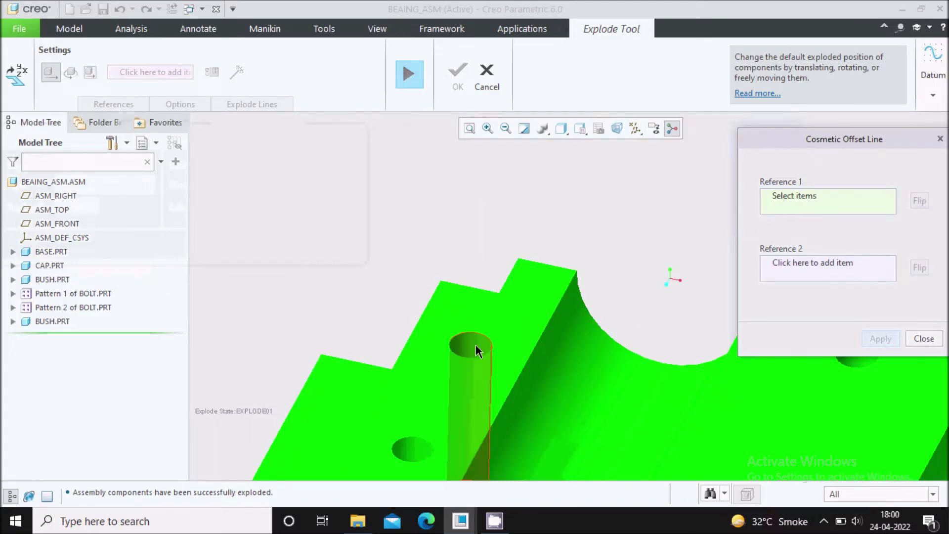
pyautogui.click(476, 350)
pyautogui.scroll(-5, 475, 354)
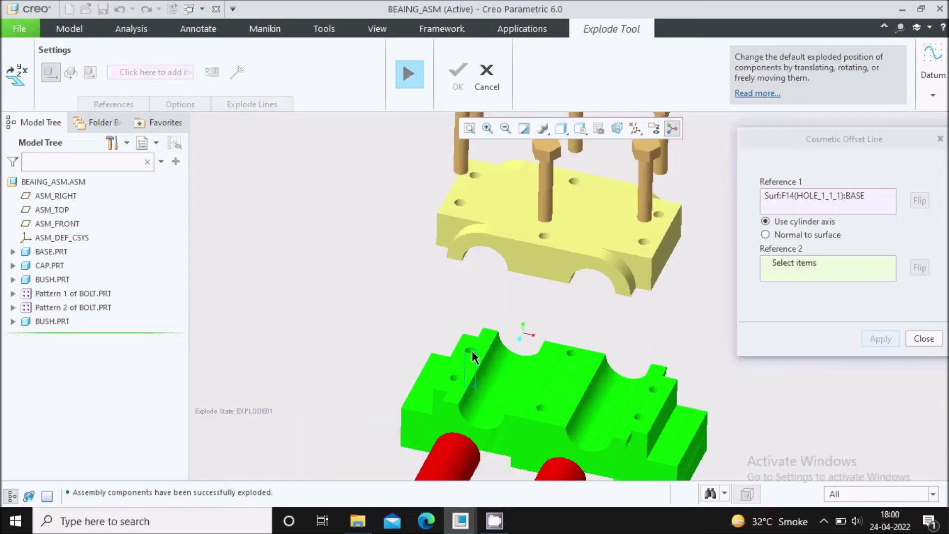
pyautogui.scroll(-4, 473, 356)
pyautogui.moveTo(473, 356); pyautogui.dragTo(469, 297, button='middle')
pyautogui.scroll(4, 469, 295)
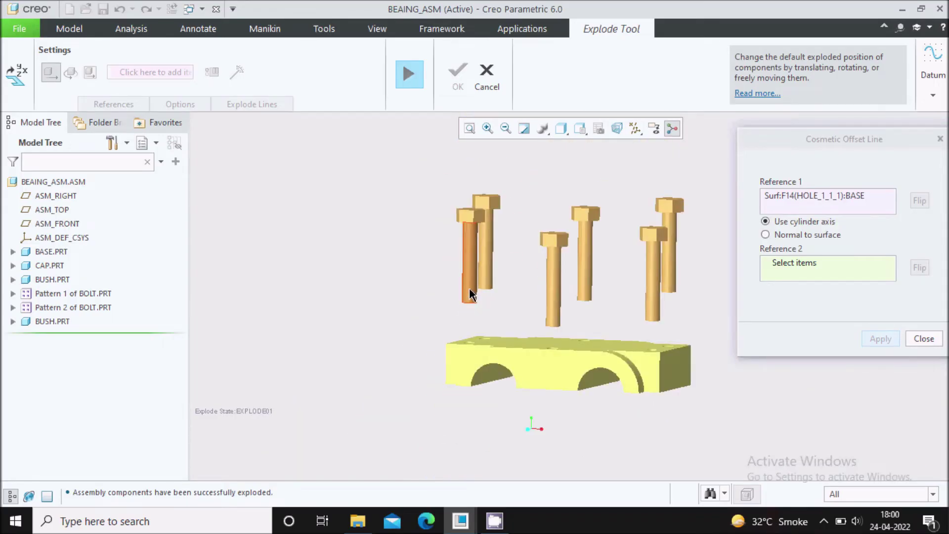
pyautogui.click(470, 292)
pyautogui.moveTo(449, 196); pyautogui.dragTo(465, 227, button='middle')
pyautogui.scroll(2, 468, 232)
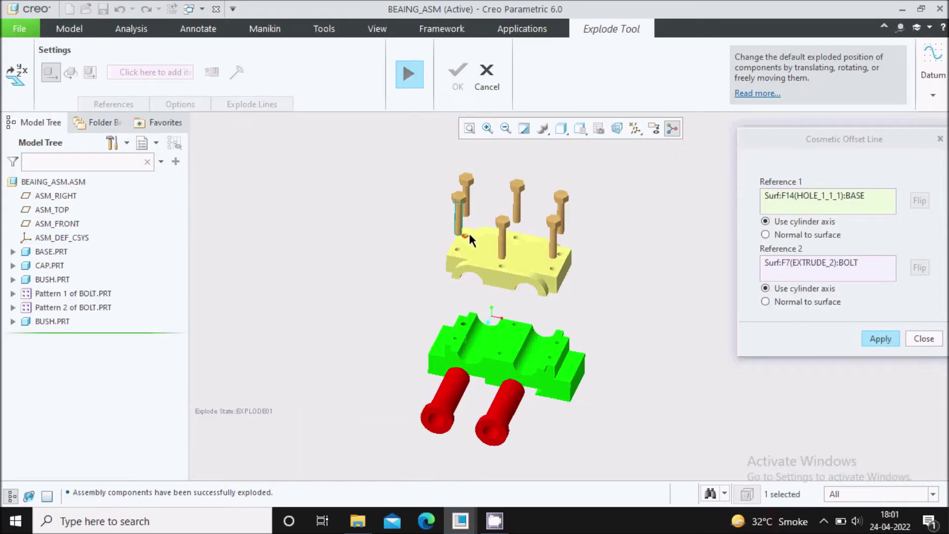
pyautogui.click(880, 339)
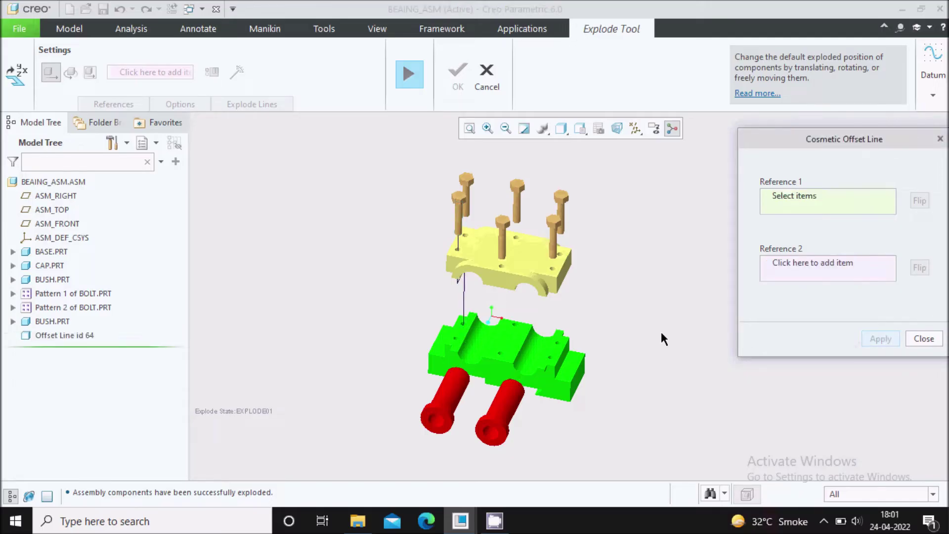
pyautogui.moveTo(661, 339); pyautogui.dragTo(640, 303, button='middle')
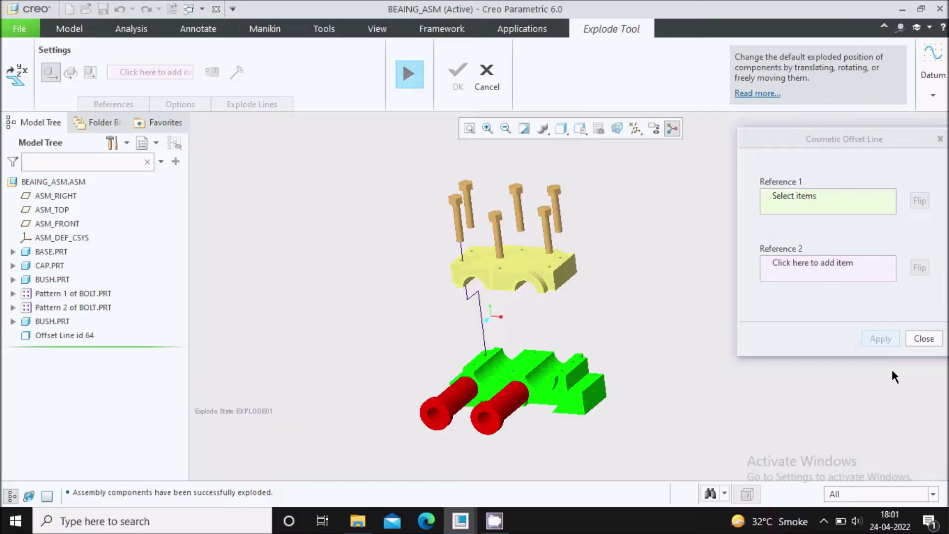
pyautogui.click(923, 339)
# Step: Remove the jogged explode line between the base and the front left bolt
pyautogui.scroll(-3, 477, 305)
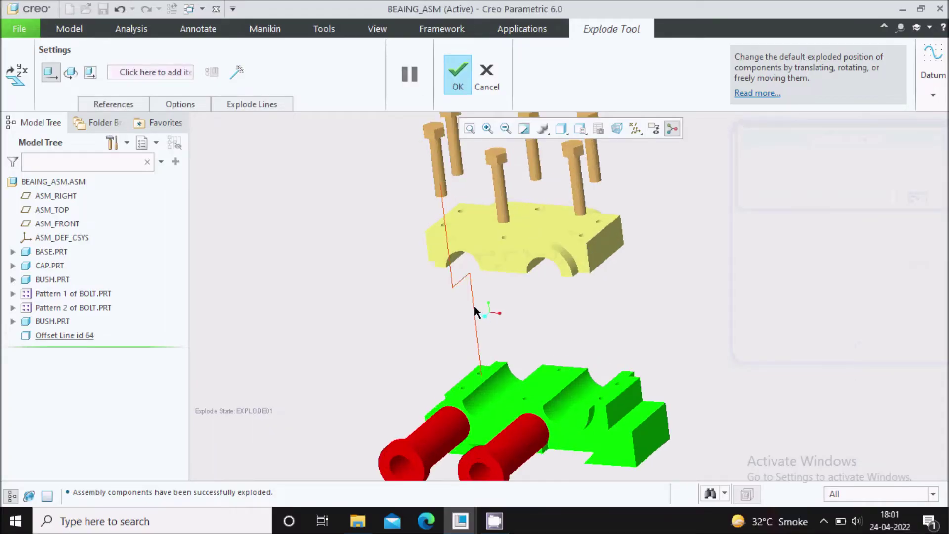
pyautogui.click(473, 304)
pyautogui.rightClick(473, 305)
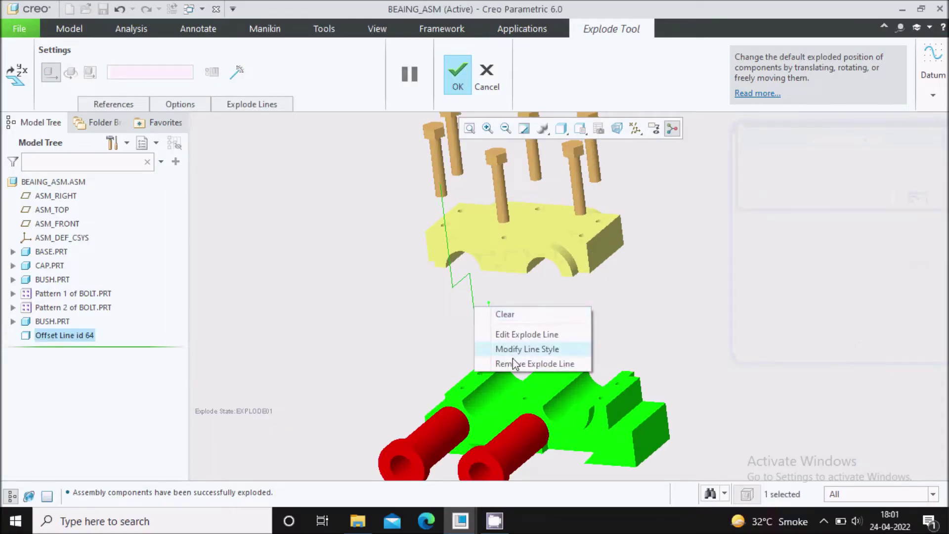
pyautogui.click(517, 363)
# Step: Create a cosmetic offset line from the base's front left bolt hole to the front left bolt, using their cylinder axes
pyautogui.scroll(-2, 446, 305)
pyautogui.moveTo(461, 302); pyautogui.dragTo(271, 114, button='middle')
pyautogui.click(236, 72)
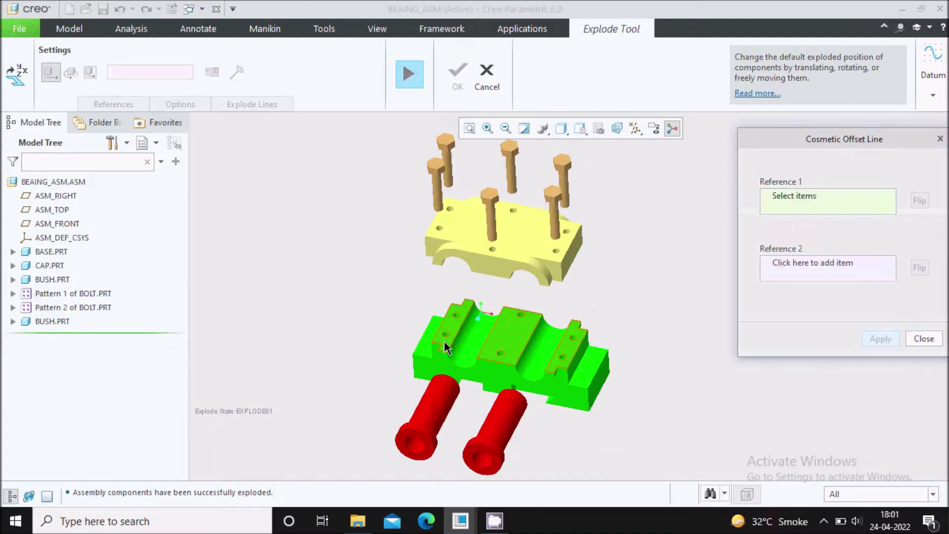
pyautogui.scroll(-3, 449, 334)
pyautogui.scroll(-3, 449, 330)
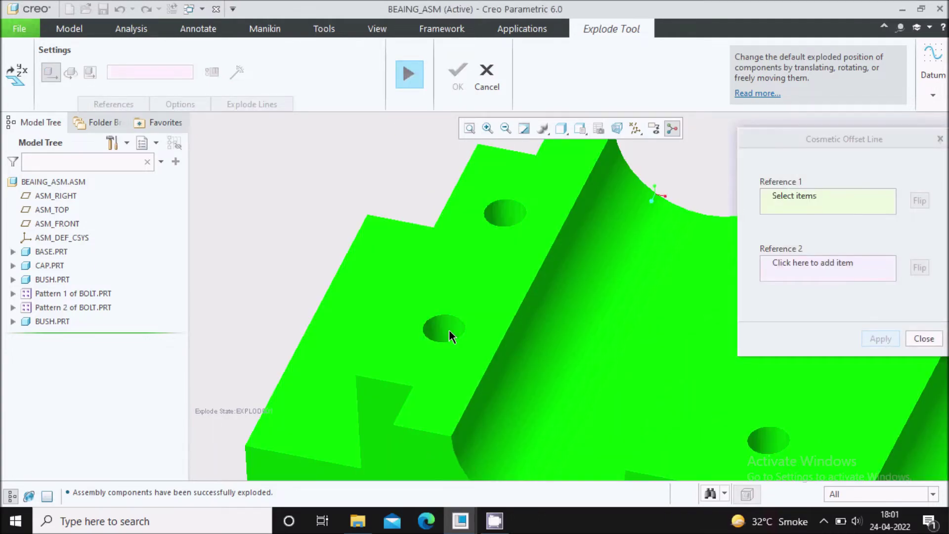
pyautogui.click(449, 329)
pyautogui.scroll(5, 457, 371)
pyautogui.scroll(-4, 447, 265)
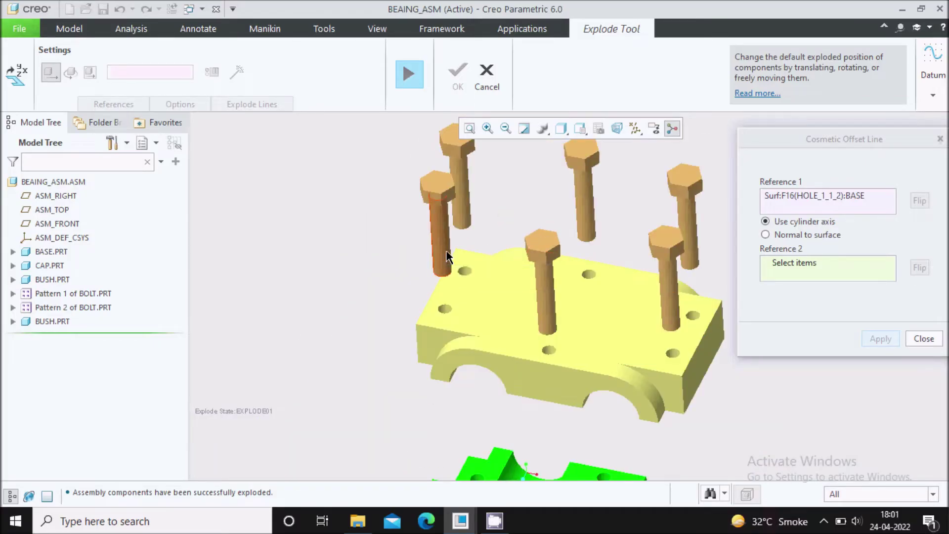
pyautogui.click(447, 257)
pyautogui.scroll(3, 447, 260)
pyautogui.click(880, 339)
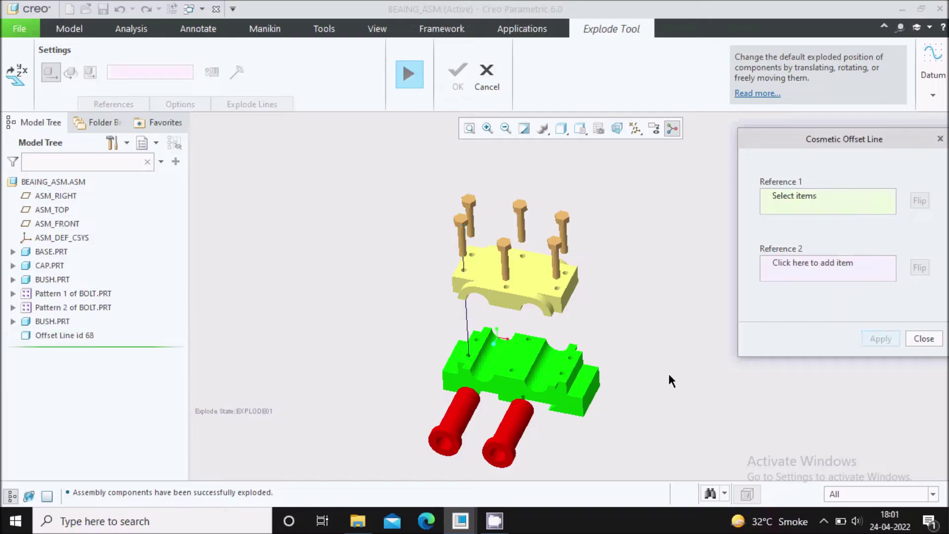
pyautogui.moveTo(535, 354); pyautogui.dragTo(491, 333, button='middle')
pyautogui.scroll(-3, 470, 316)
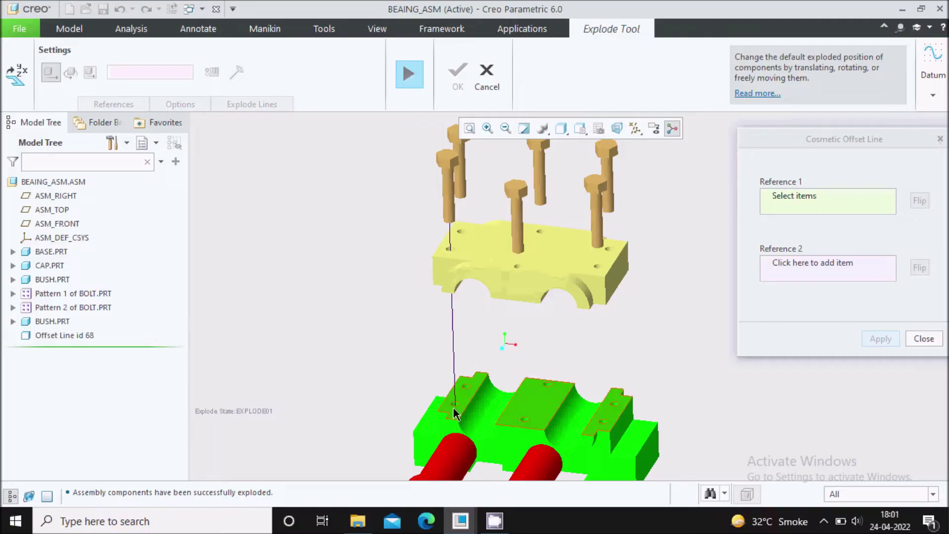
pyautogui.scroll(-3, 444, 243)
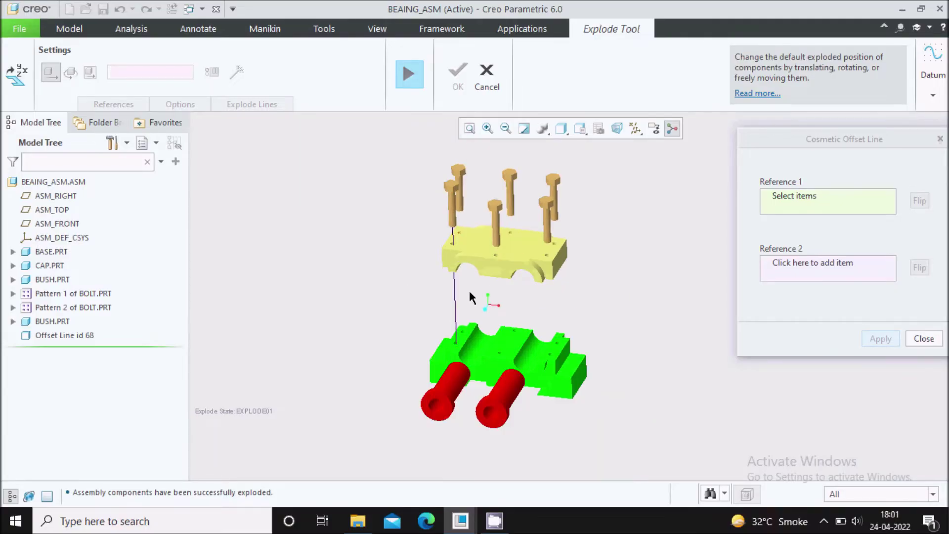
pyautogui.scroll(2, 469, 289)
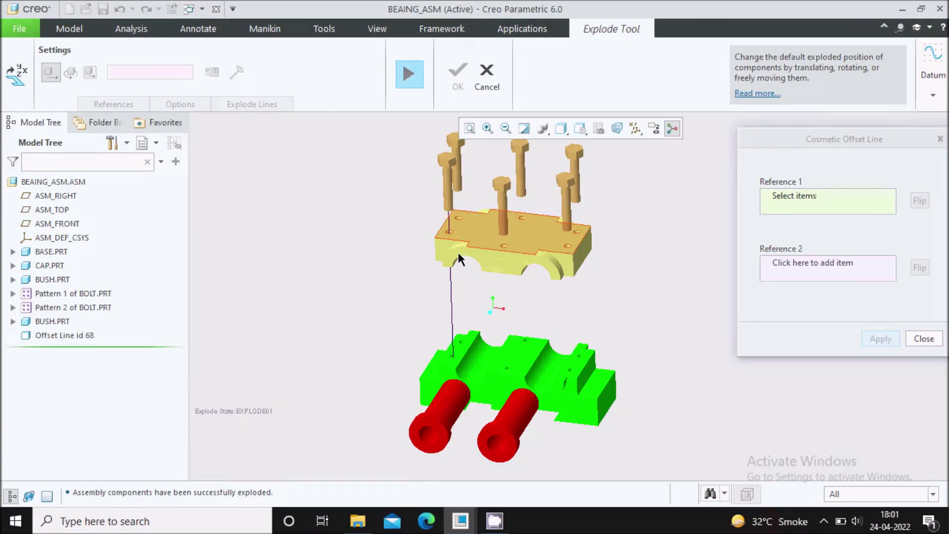
# Step: Create a cosmetic offset line from the base's left bearing bore to the left bush, using their cylinder axes
pyautogui.moveTo(459, 336); pyautogui.dragTo(454, 417, button='middle')
pyautogui.scroll(2, 449, 401)
pyautogui.moveTo(520, 346); pyautogui.dragTo(516, 358, button='middle')
pyautogui.click(516, 340)
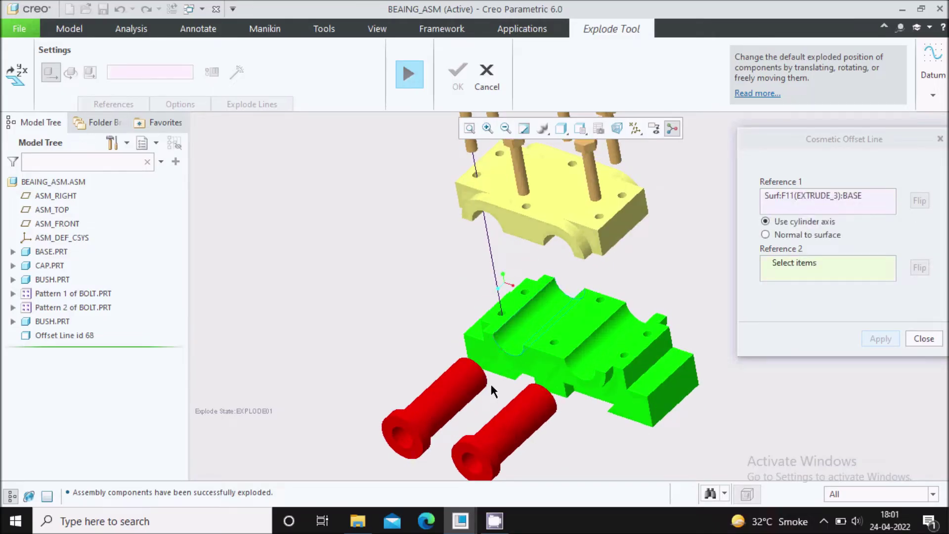
pyautogui.scroll(2, 467, 388)
pyautogui.click(438, 370)
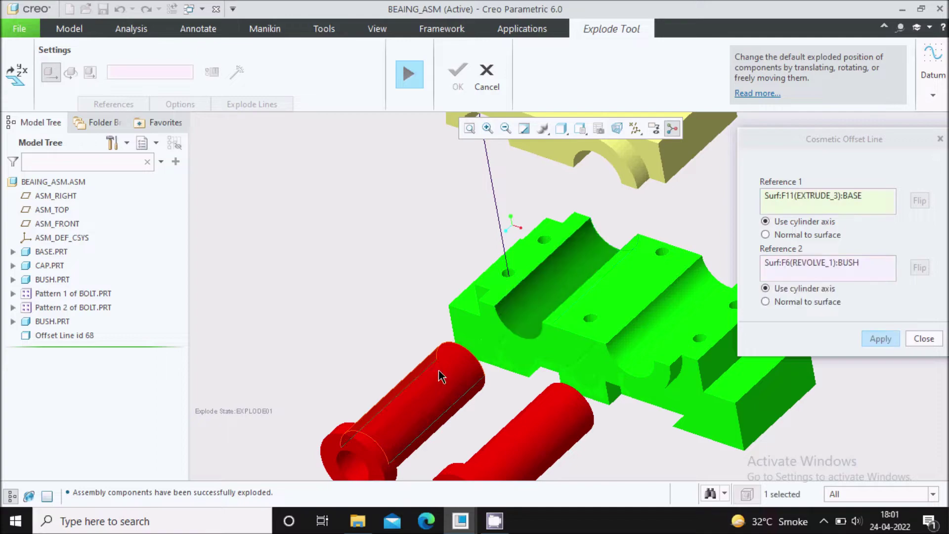
pyautogui.scroll(-2, 438, 369)
pyautogui.click(880, 339)
pyautogui.scroll(-2, 497, 319)
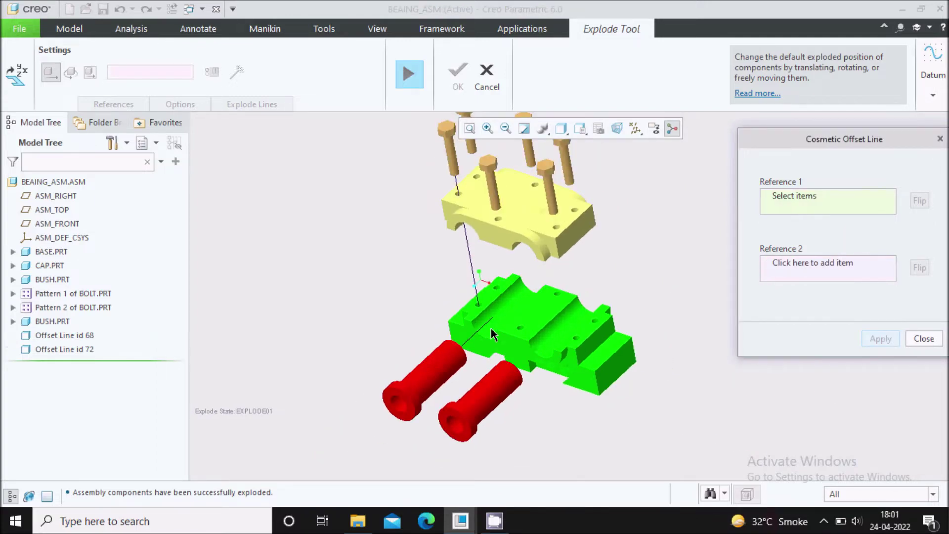
# Step: Accept the explode edits and save the modified explode state Explode01, closing the view management dialog
pyautogui.moveTo(472, 348)
pyautogui.mouseDown(button='middle')
pyautogui.moveTo(590, 310)
pyautogui.moveTo(589, 318)
pyautogui.mouseUp(button='middle')
pyautogui.click(924, 338)
pyautogui.click(401, 60)
pyautogui.click(457, 74)
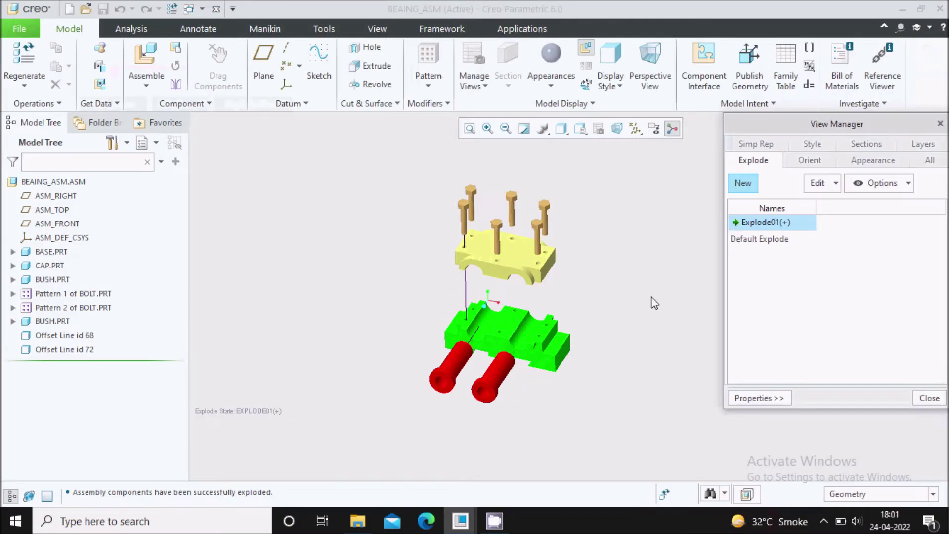
pyautogui.rightClick(770, 222)
pyautogui.click(791, 243)
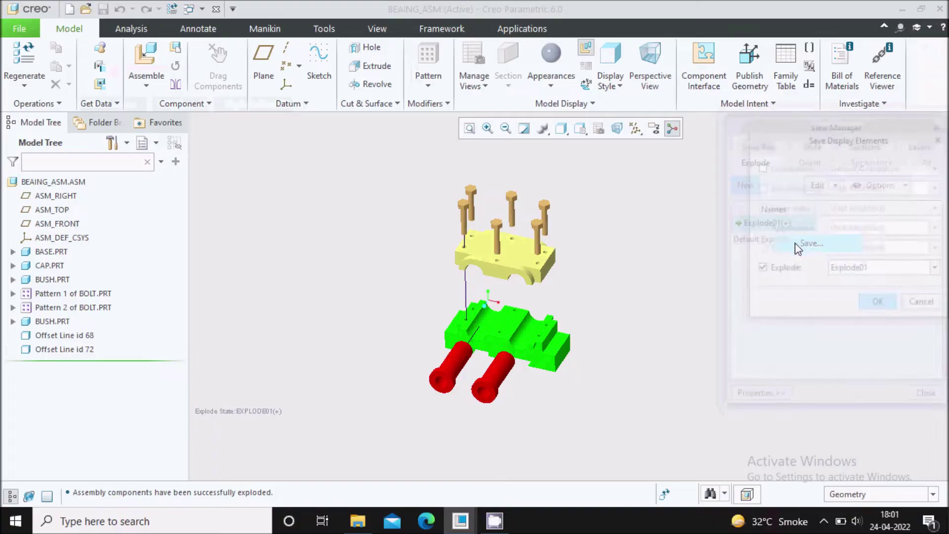
pyautogui.click(879, 303)
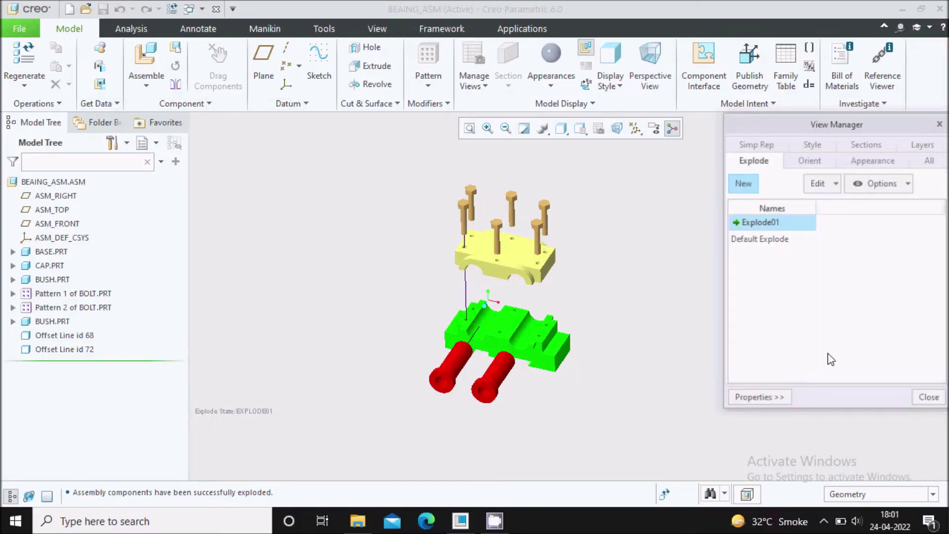
pyautogui.click(918, 397)
pyautogui.moveTo(572, 275); pyautogui.dragTo(504, 287, button='middle')
pyautogui.scroll(3, 500, 240)
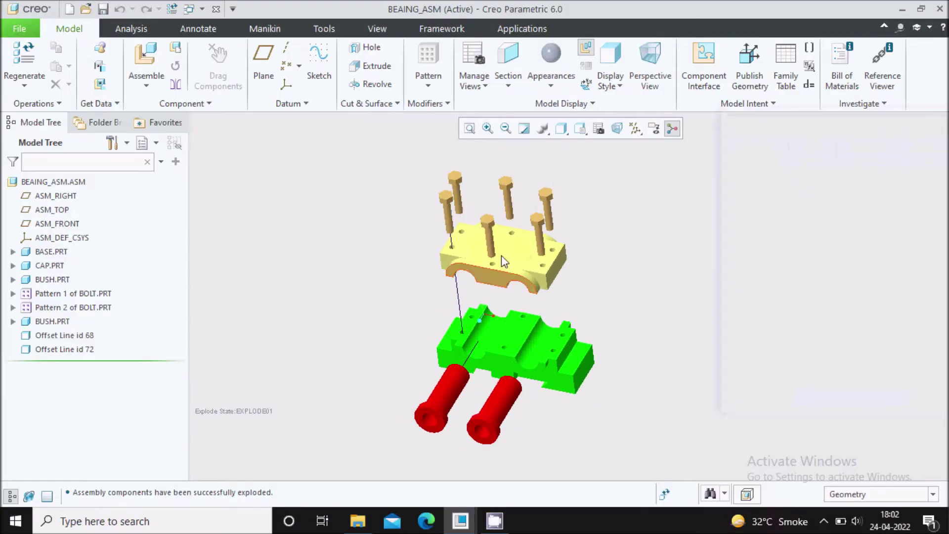
pyautogui.moveTo(614, 292)
pyautogui.mouseDown(button='middle')
pyautogui.moveTo(606, 281)
pyautogui.moveTo(613, 291)
pyautogui.mouseUp(button='middle')
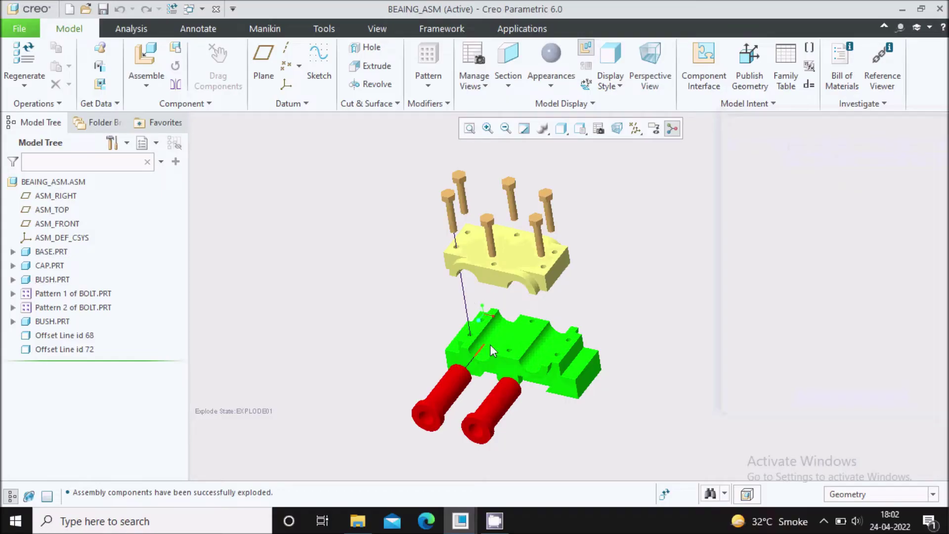
pyautogui.moveTo(562, 303)
pyautogui.mouseDown(button='middle')
pyautogui.moveTo(601, 291)
pyautogui.moveTo(591, 282)
pyautogui.moveTo(507, 298)
pyautogui.moveTo(502, 309)
pyautogui.moveTo(562, 299)
pyautogui.moveTo(555, 307)
pyautogui.mouseUp(button='middle')
pyautogui.scroll(-2, 514, 307)
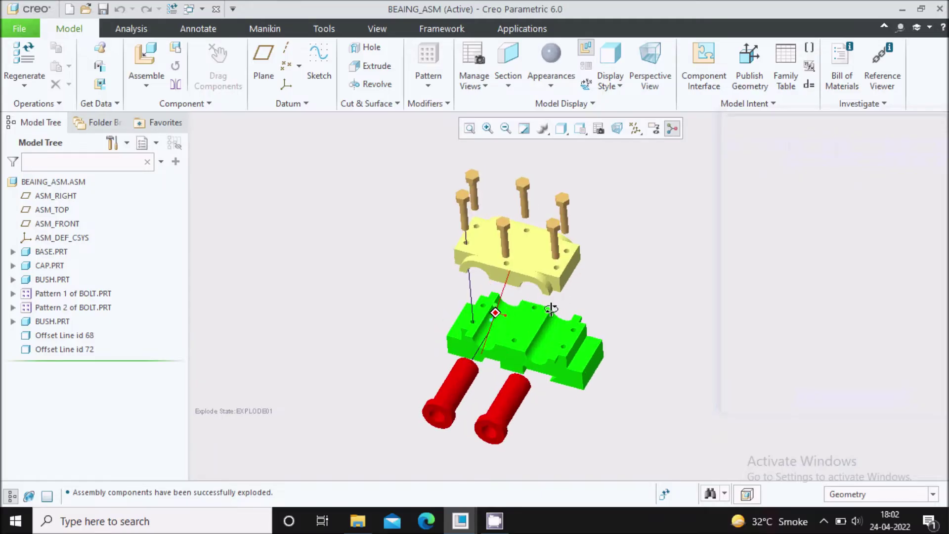
pyautogui.scroll(2, 520, 295)
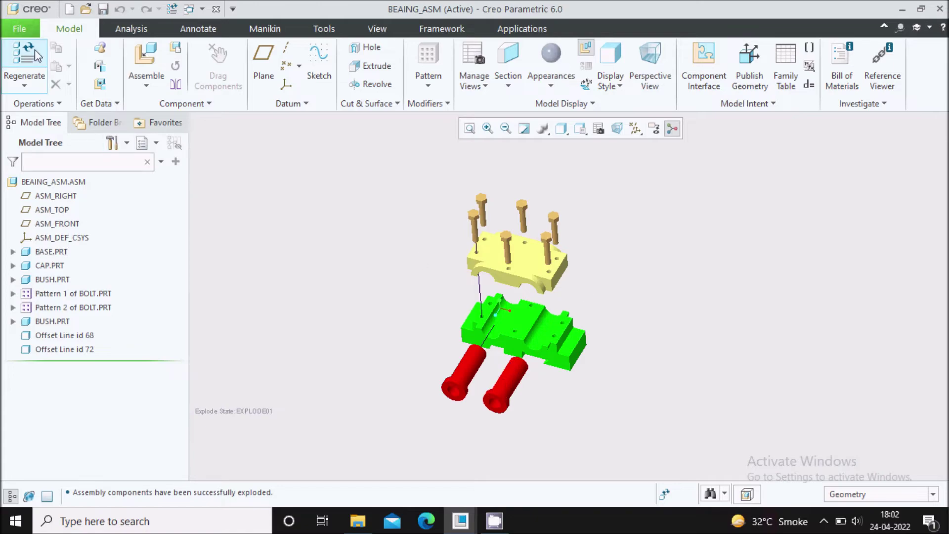
# Step: Create an empty landscape C-size drawing of beaing_asm.asm without the default template, using the model's file name, and maximize its window
pyautogui.click(21, 32)
pyautogui.click(36, 47)
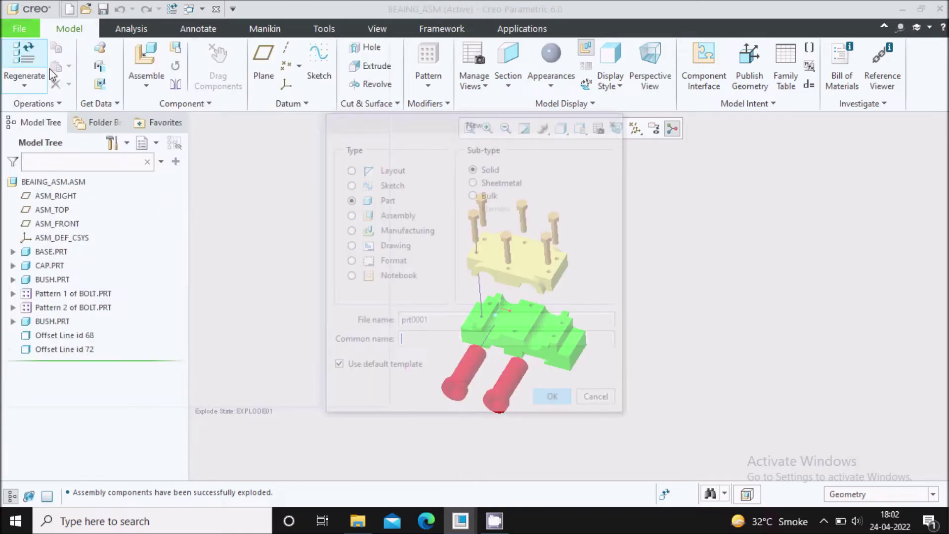
pyautogui.click(350, 216)
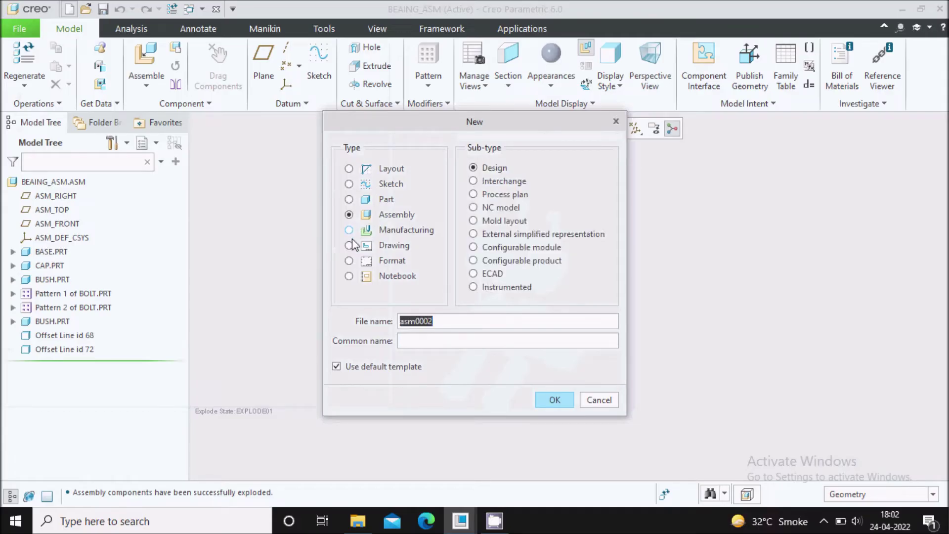
pyautogui.click(348, 369)
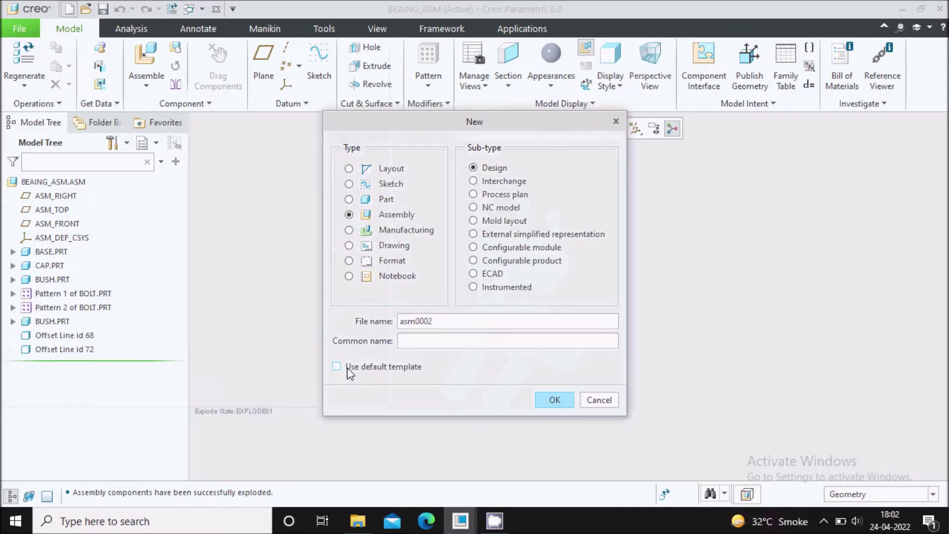
pyautogui.click(350, 246)
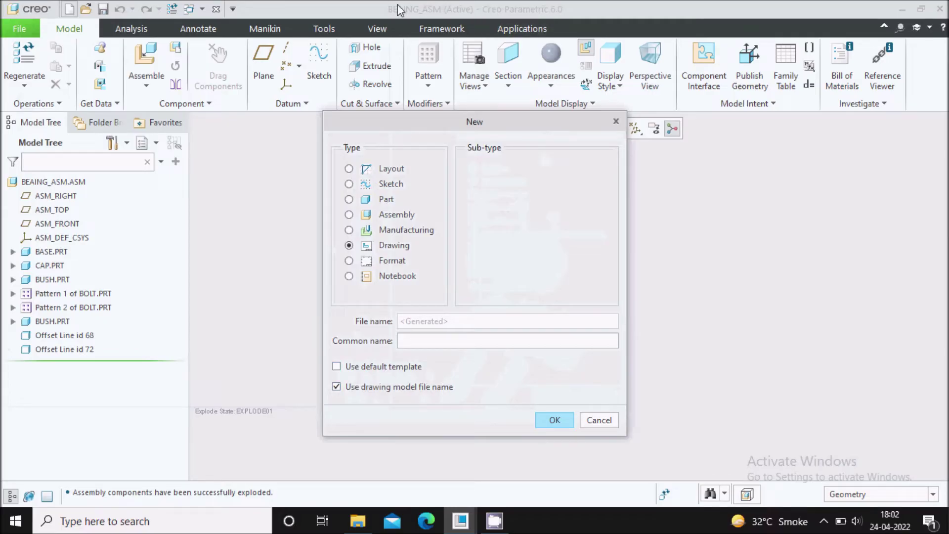
pyautogui.click(554, 420)
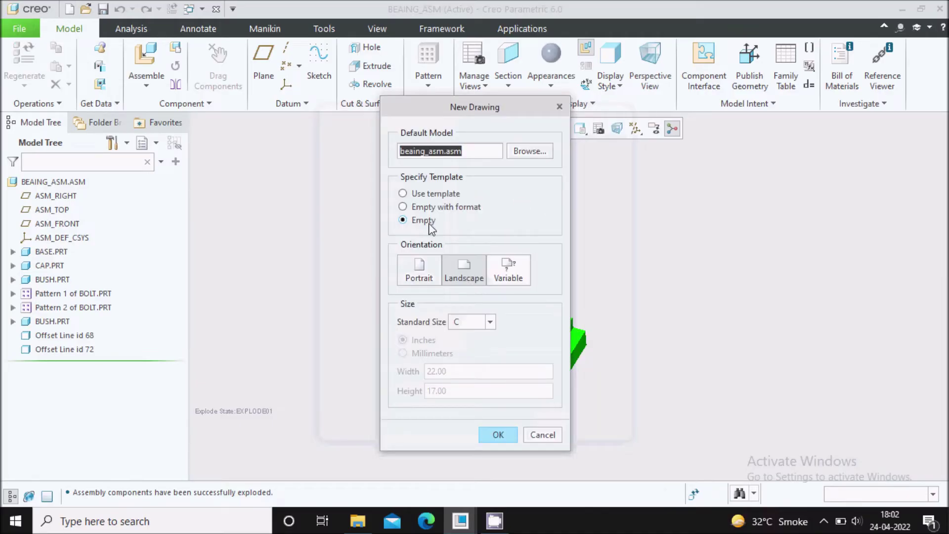
pyautogui.click(489, 430)
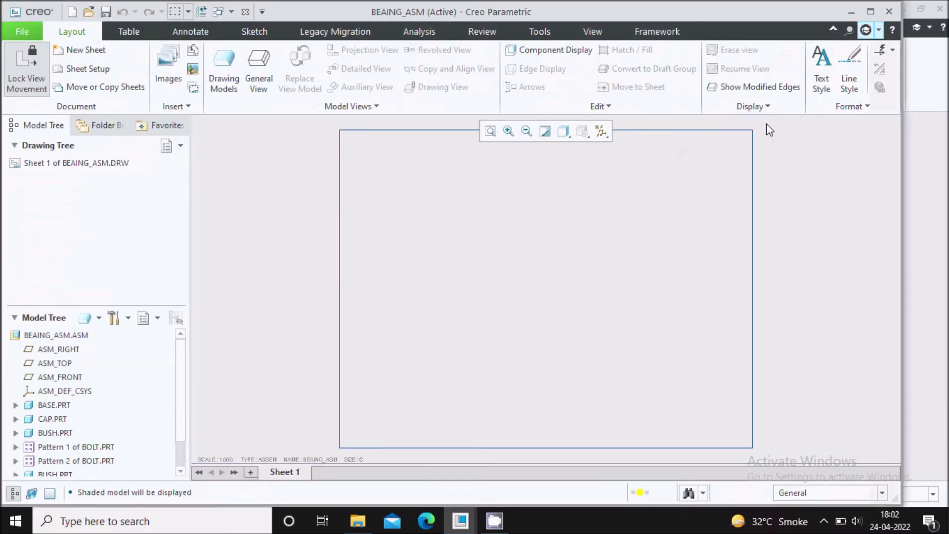
pyautogui.click(870, 11)
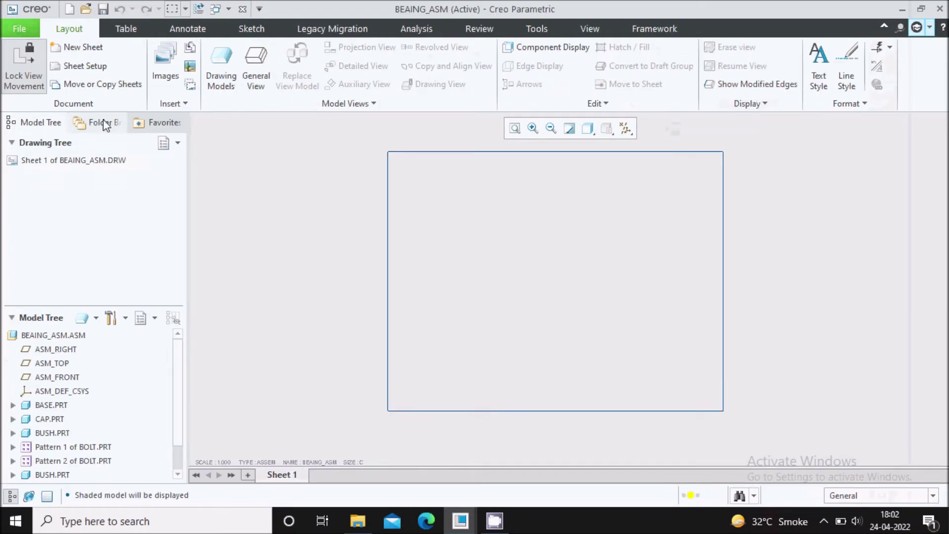
# Step: Place a general view of the assembly on the left half of the sheet with No Combined State
pyautogui.click(250, 74)
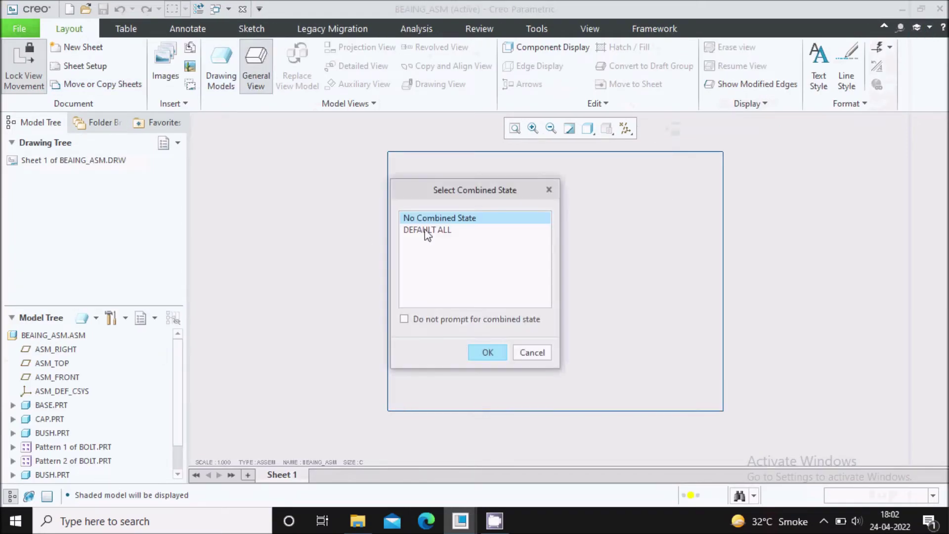
pyautogui.click(483, 352)
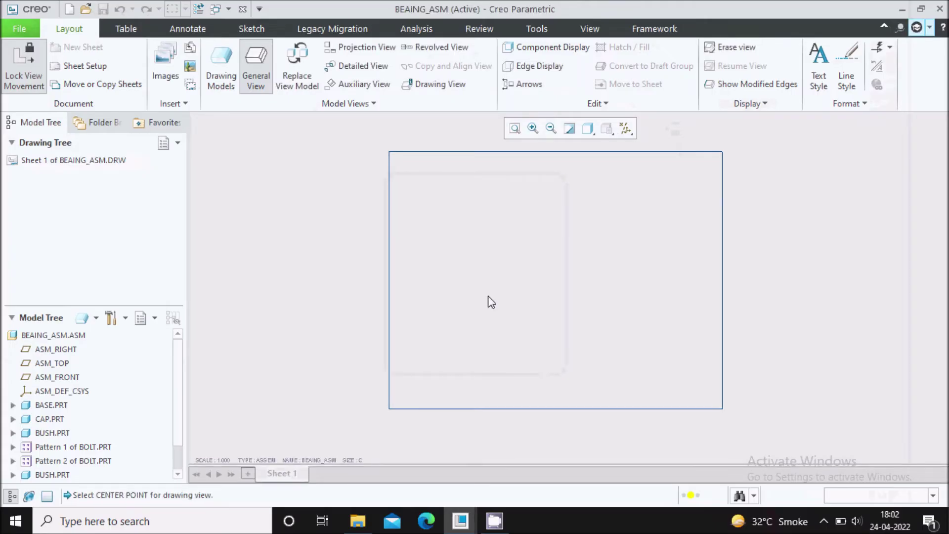
pyautogui.click(486, 297)
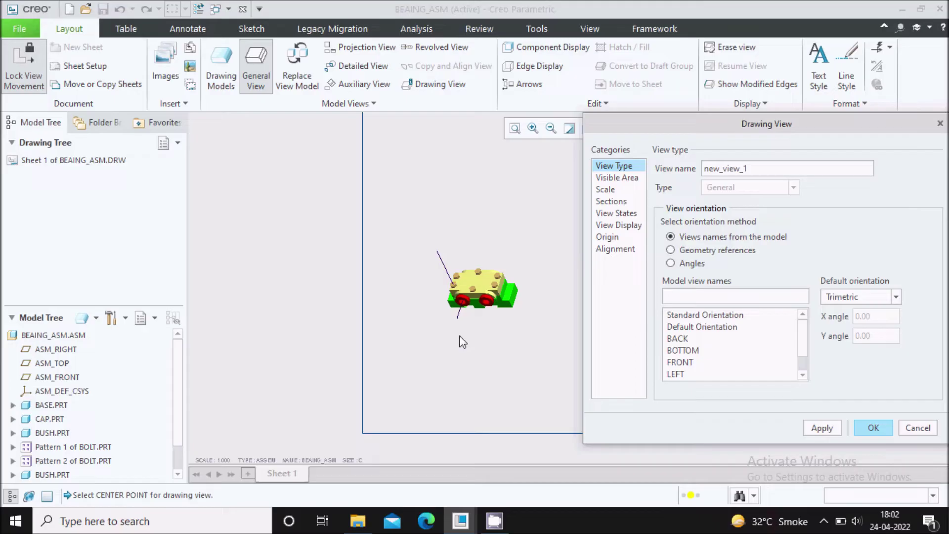
pyautogui.scroll(1, 426, 333)
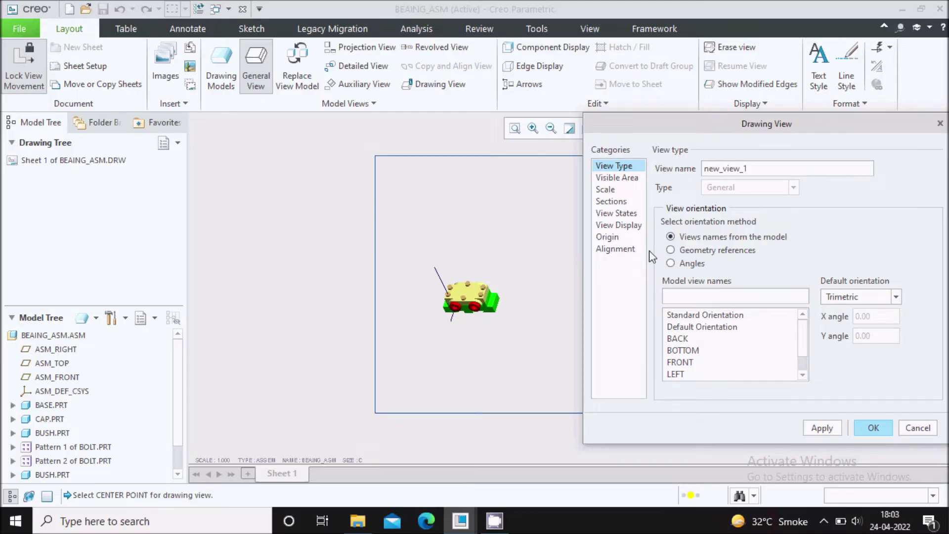
# Step: Explode the components in the drawing view using the assembly explode state EXPLODE01
pyautogui.click(631, 215)
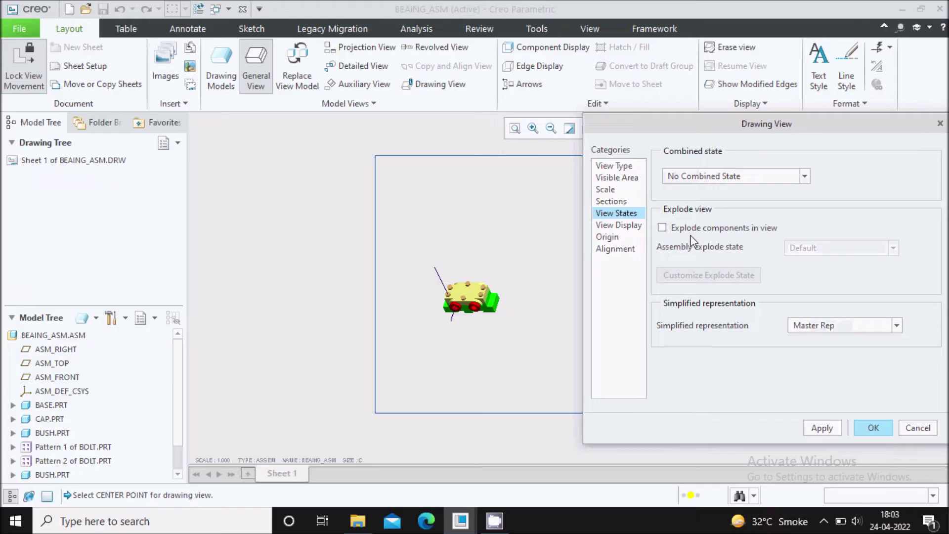
pyautogui.click(662, 227)
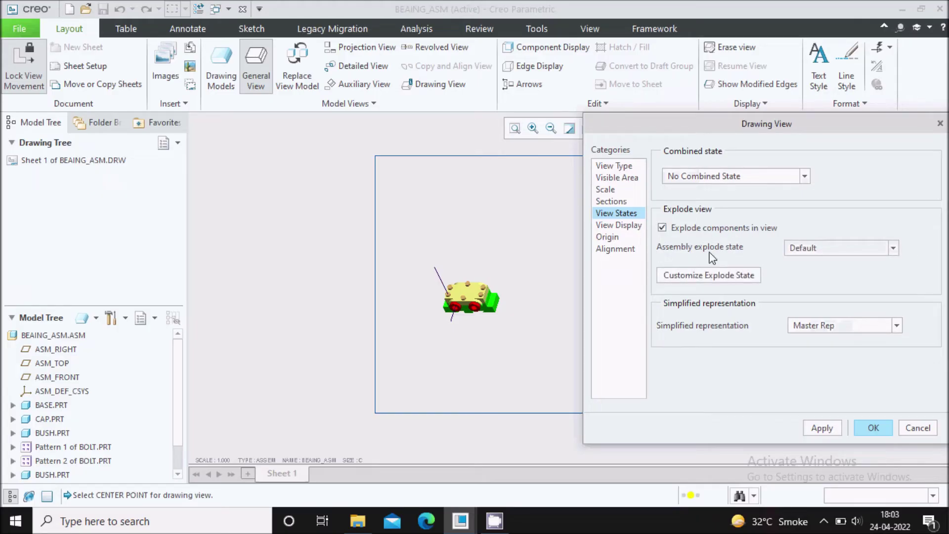
pyautogui.click(894, 249)
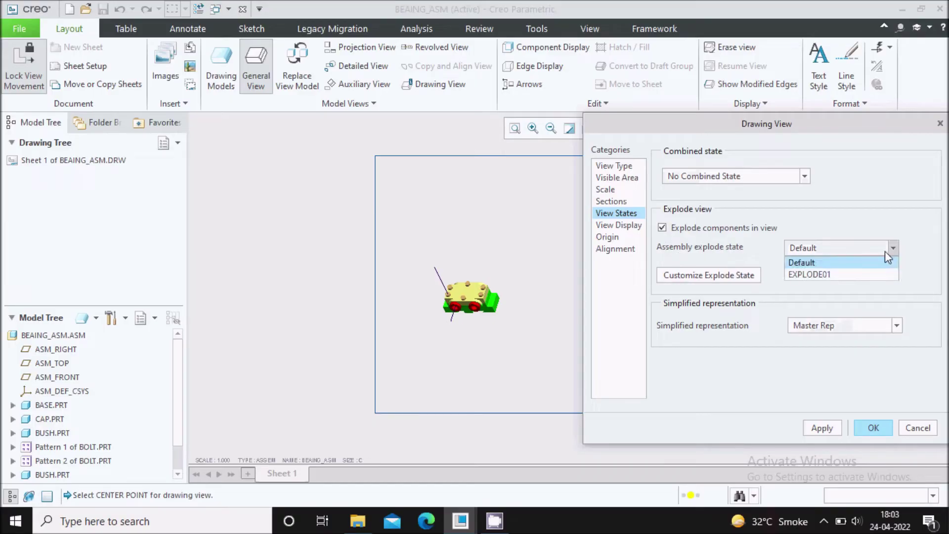
pyautogui.click(827, 275)
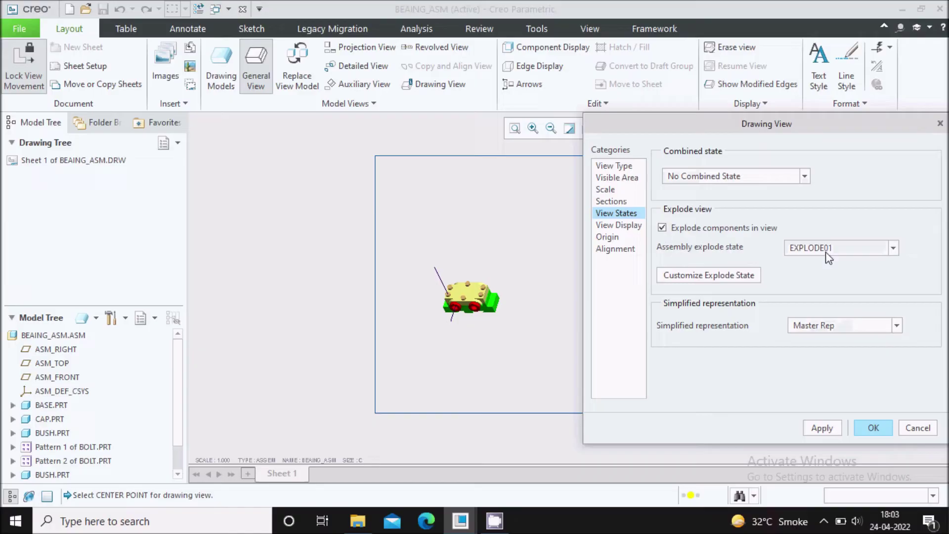
pyautogui.click(820, 428)
pyautogui.click(877, 428)
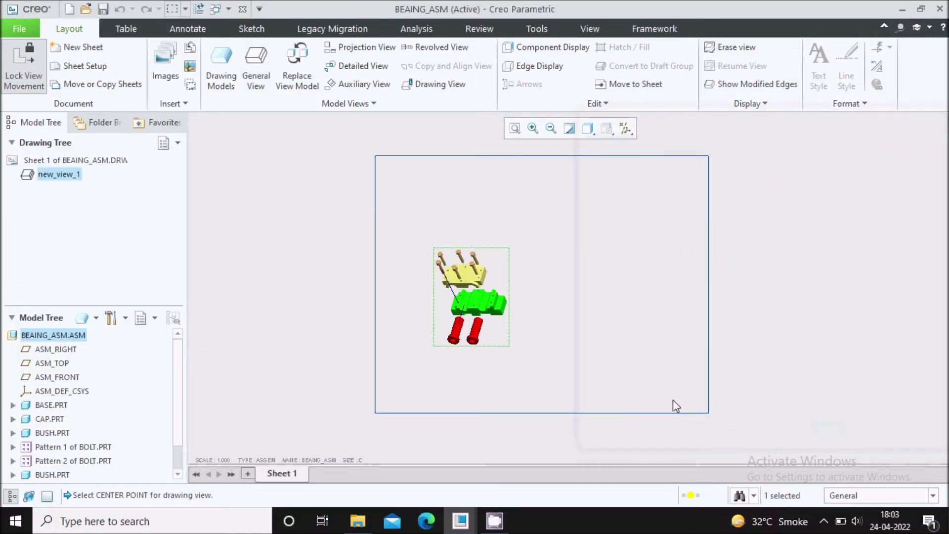
# Step: Unlock view movement and move the exploded view slightly up and to the right on the sheet
pyautogui.scroll(-2, 463, 304)
pyautogui.click(476, 263)
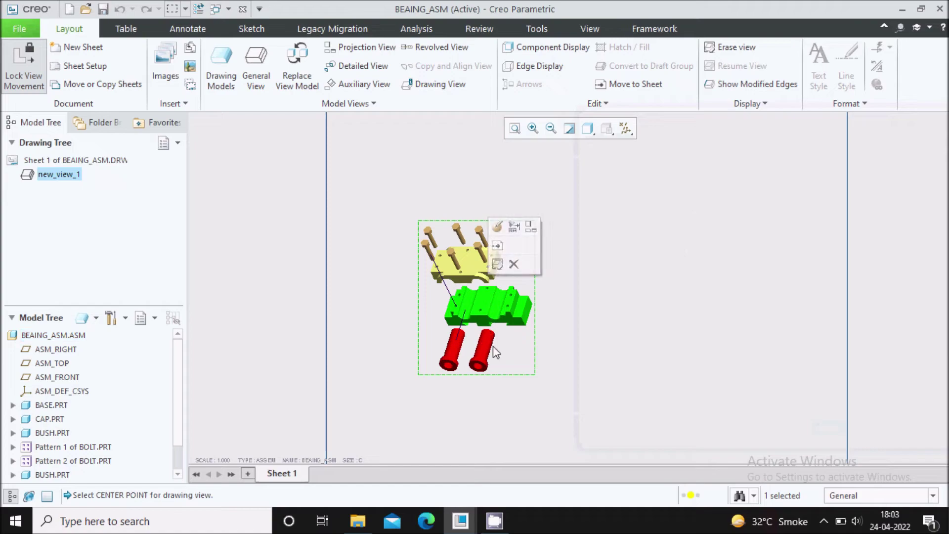
pyautogui.scroll(2, 495, 352)
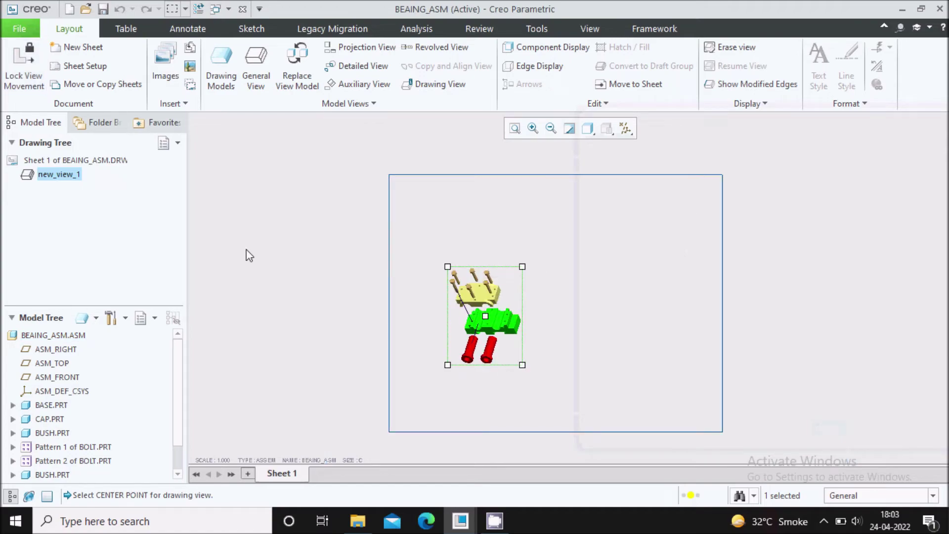
pyautogui.moveTo(482, 317); pyautogui.dragTo(492, 294)
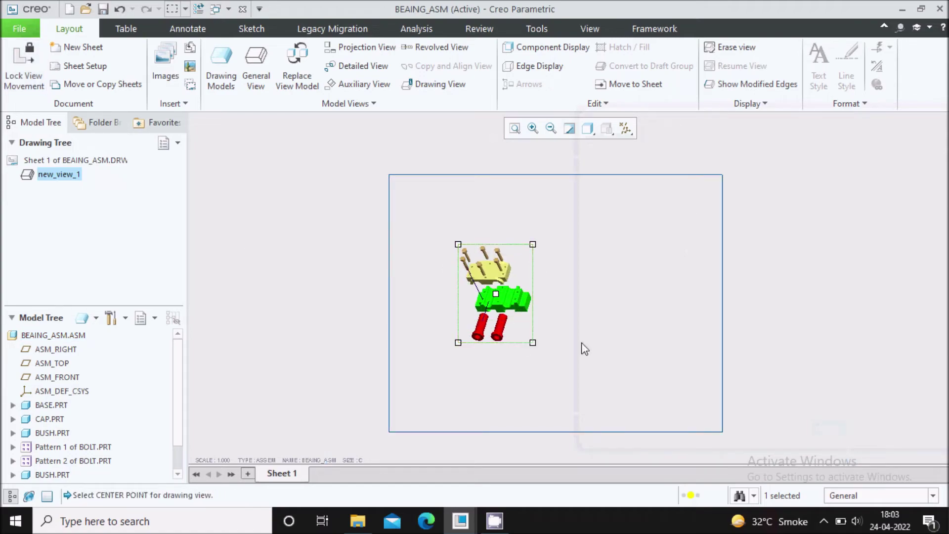
pyautogui.click(585, 348)
pyautogui.scroll(-1, 506, 337)
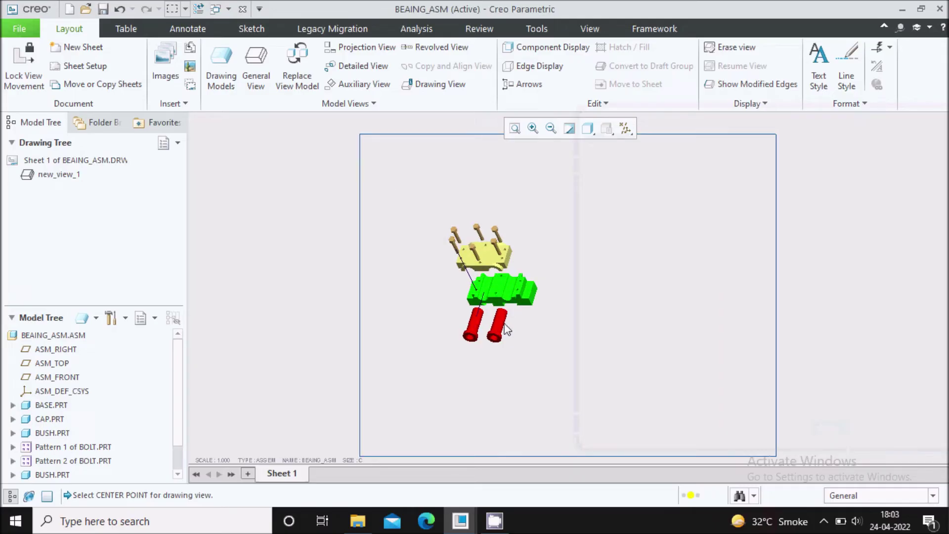
# Step: Give the exploded view a custom scale of 1.5 and apply it
pyautogui.moveTo(490, 283); pyautogui.dragTo(484, 257, button='middle')
pyautogui.doubleClick(484, 257)
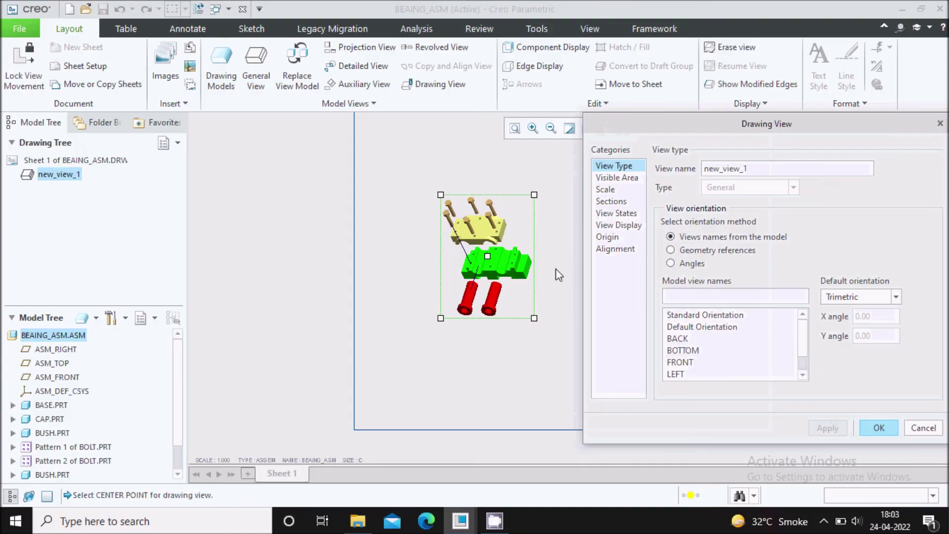
pyautogui.click(605, 190)
pyautogui.click(658, 182)
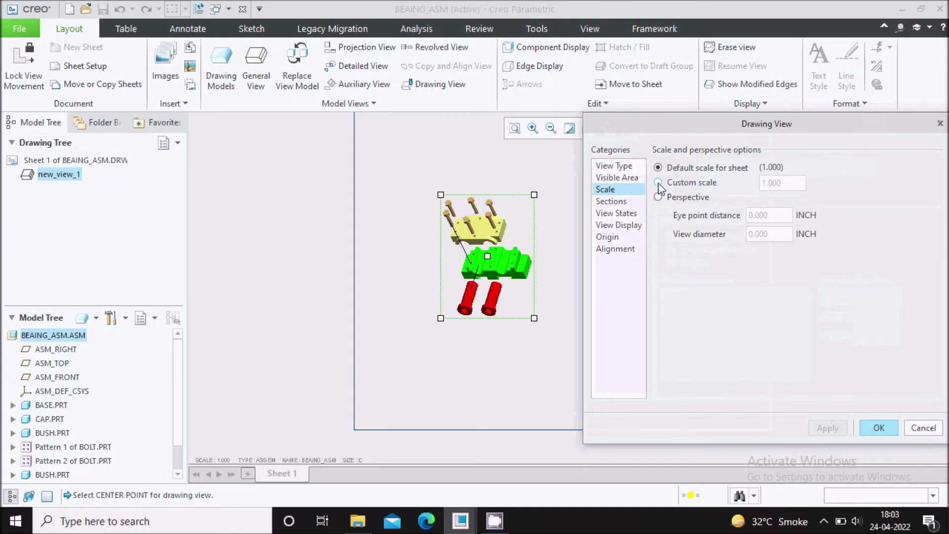
pyautogui.write('1.5')
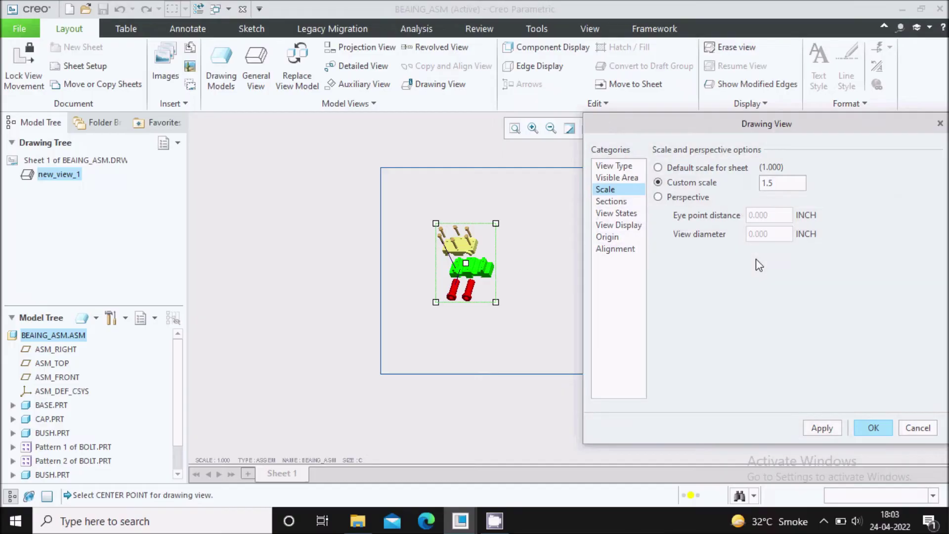
pyautogui.click(820, 428)
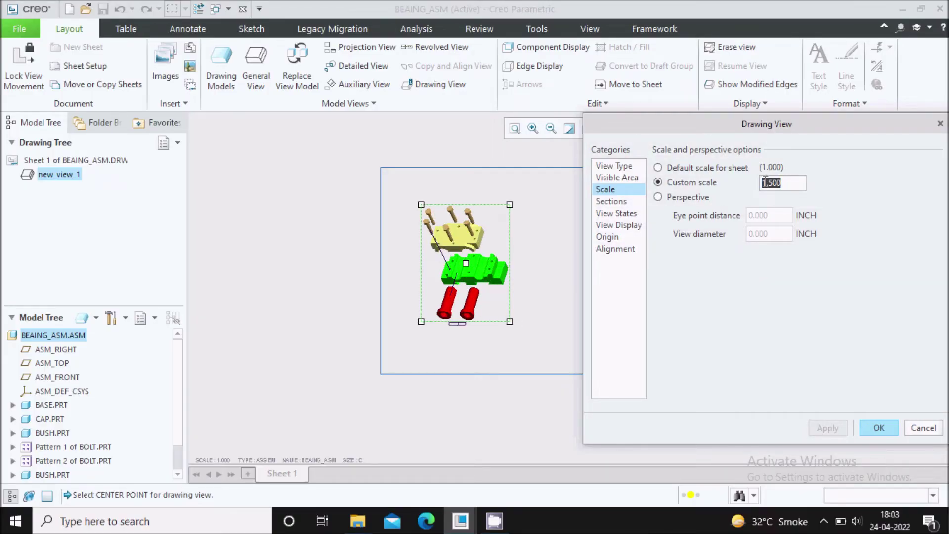
# Step: Set the exploded view's custom scale to 1.65 and accept the drawing view settings
pyautogui.write('1')
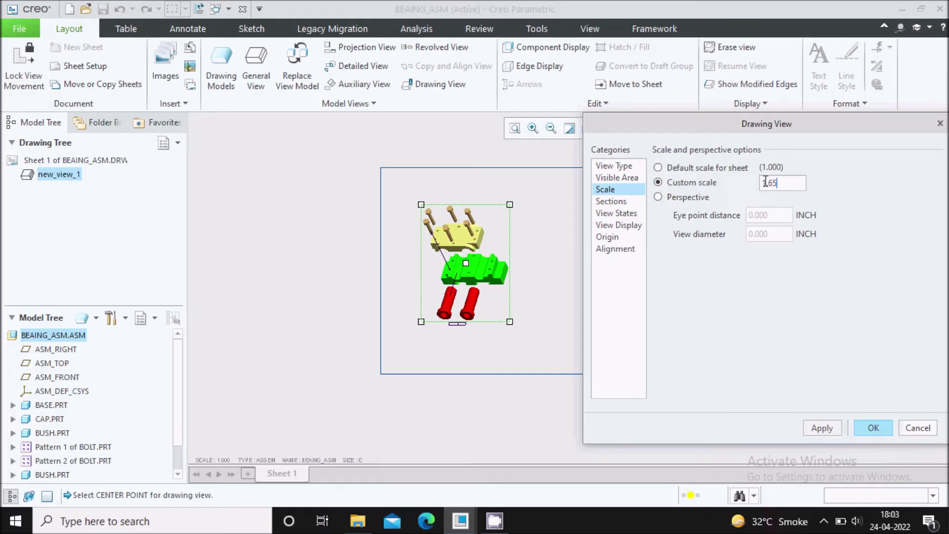
pyautogui.click(823, 430)
pyautogui.click(876, 428)
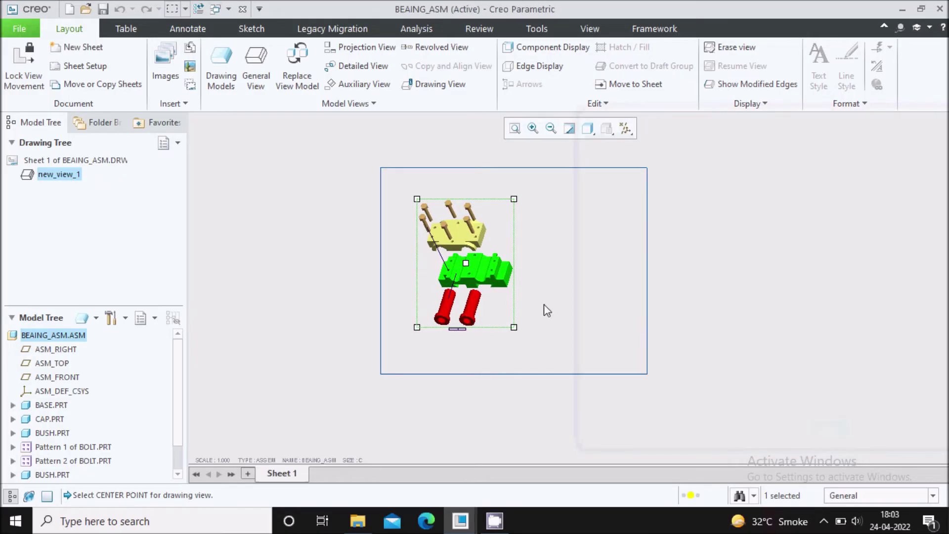
# Step: Examine the scale note beneath the exploded view and the view's size and position on the sheet
pyautogui.scroll(-2, 543, 304)
pyautogui.click(504, 320)
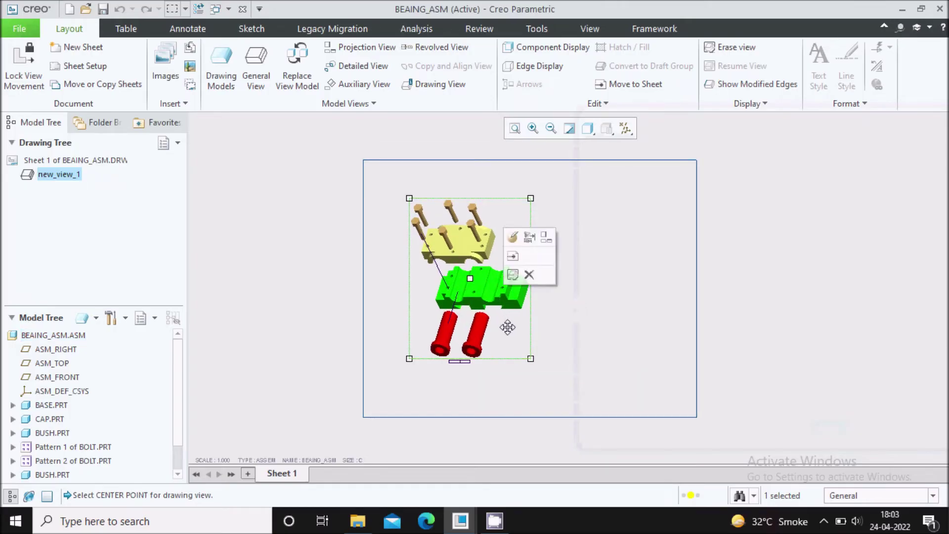
pyautogui.scroll(-2, 468, 401)
pyautogui.scroll(-5, 469, 404)
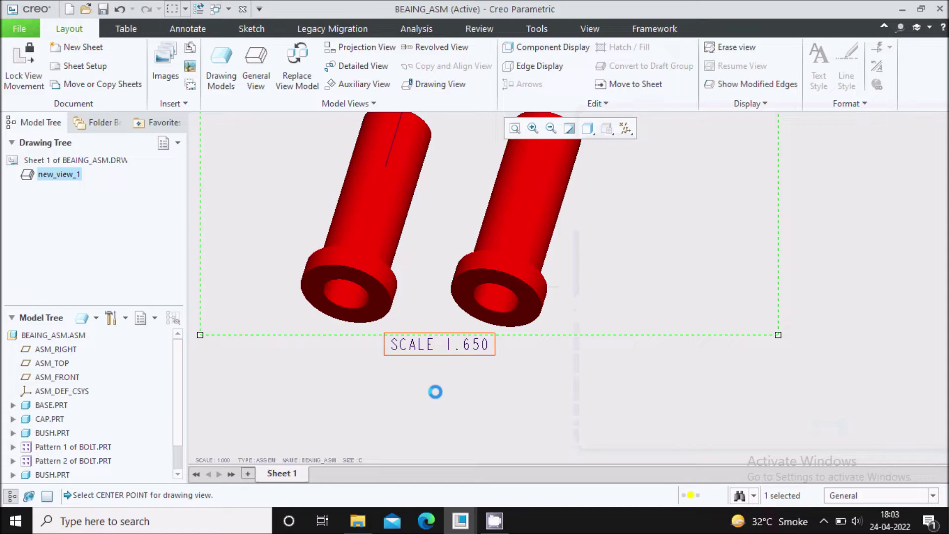
pyautogui.click(470, 398)
pyautogui.scroll(6, 434, 339)
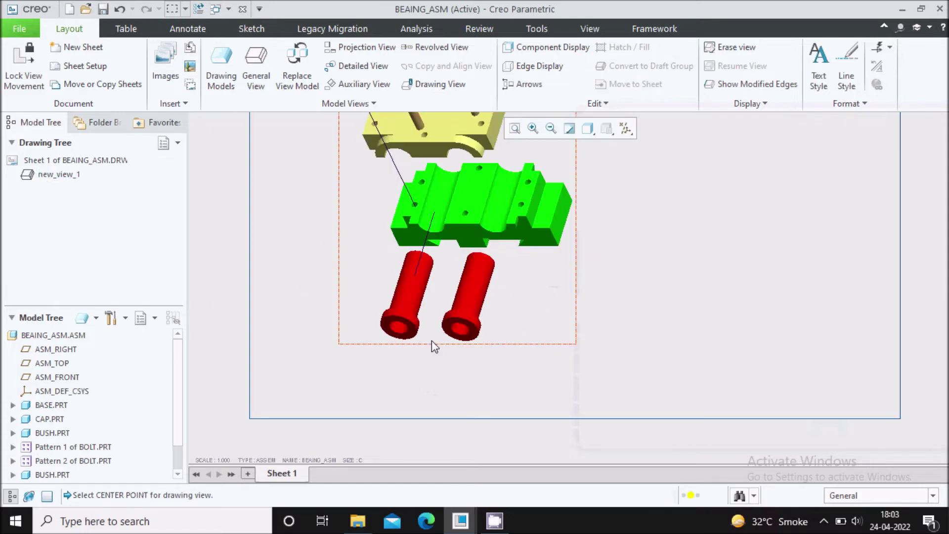
pyautogui.moveTo(477, 357); pyautogui.dragTo(483, 378, button='middle')
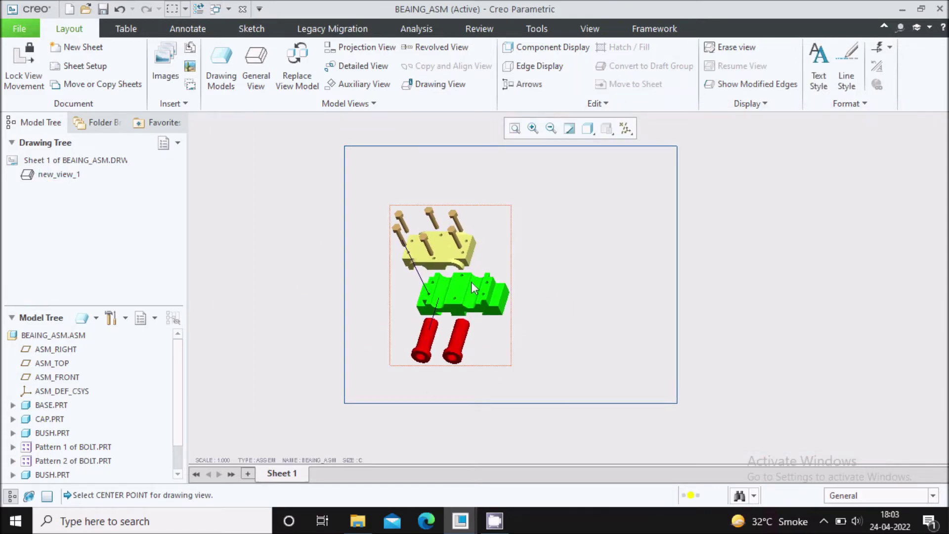
pyautogui.moveTo(555, 310); pyautogui.dragTo(562, 300, button='middle')
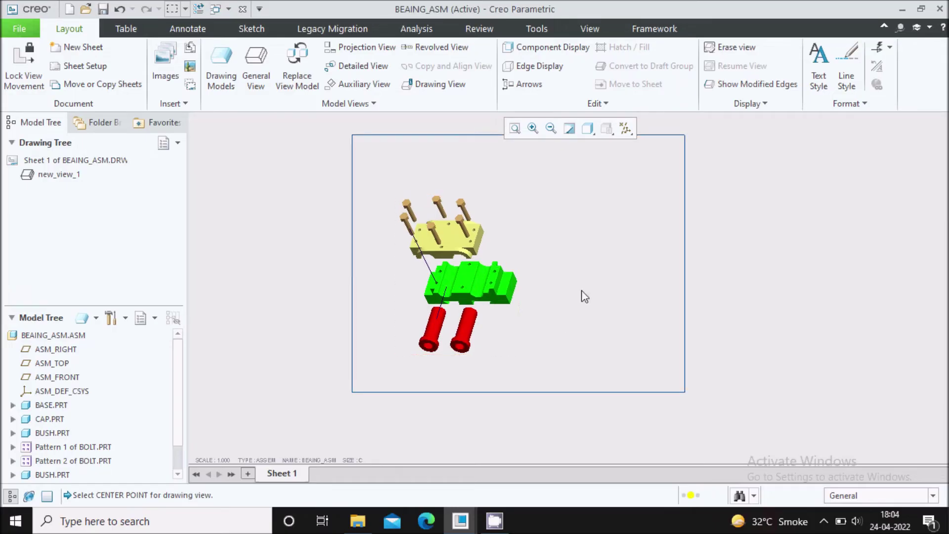
pyautogui.moveTo(585, 291); pyautogui.dragTo(571, 310, button='middle')
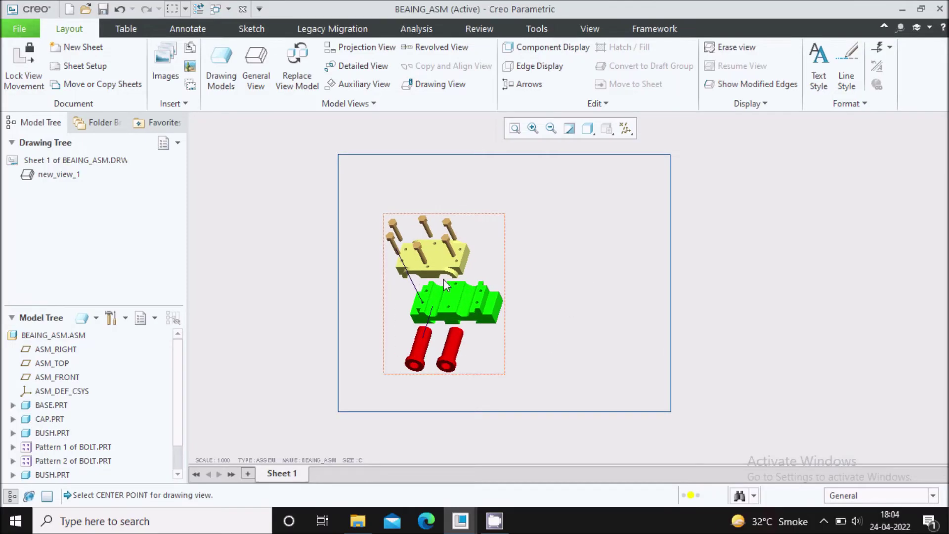
pyautogui.moveTo(549, 270)
pyautogui.mouseDown(button='middle')
pyautogui.moveTo(550, 253)
pyautogui.moveTo(533, 275)
pyautogui.mouseUp(button='middle')
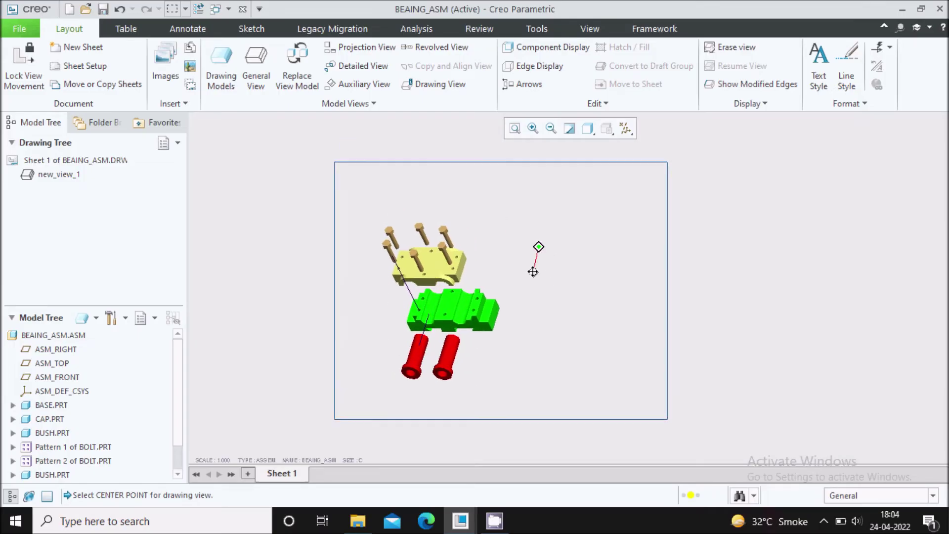
# Step: Insert a table with three columns and two rows in the empty upper-right area of the drawing sheet
pyautogui.click(125, 30)
pyautogui.click(17, 85)
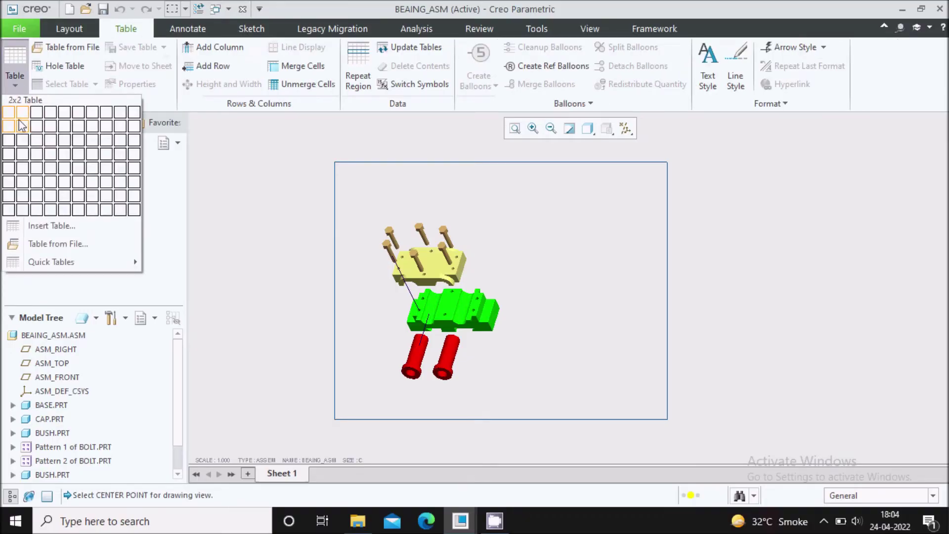
pyautogui.click(37, 128)
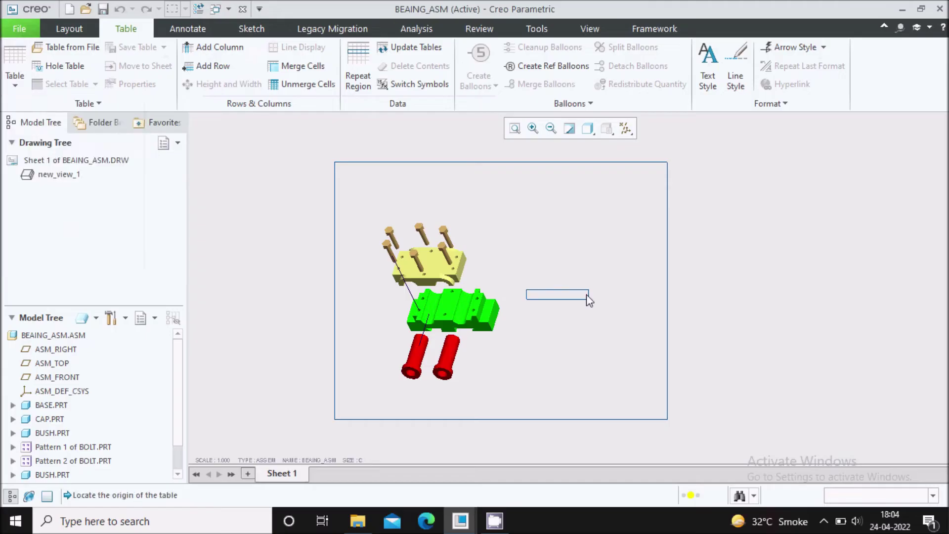
pyautogui.scroll(1, 541, 243)
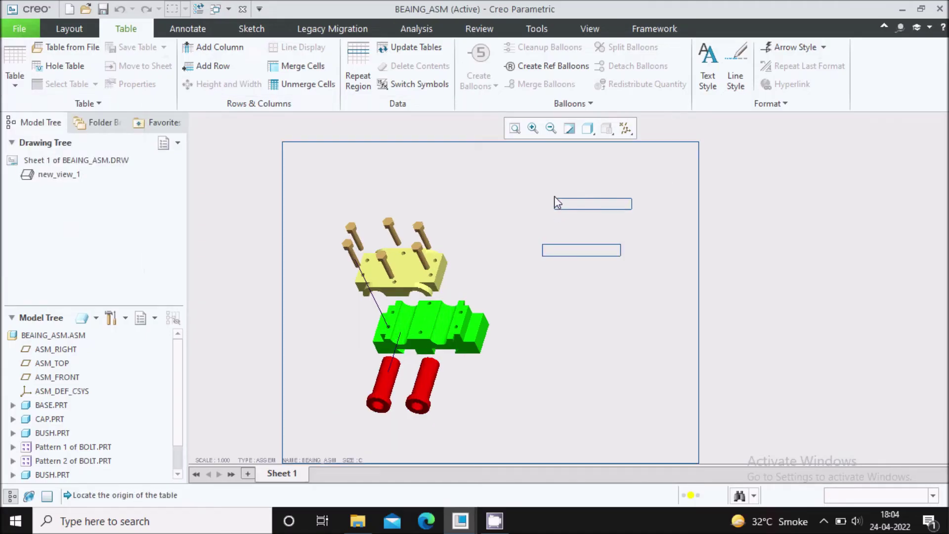
pyautogui.click(559, 198)
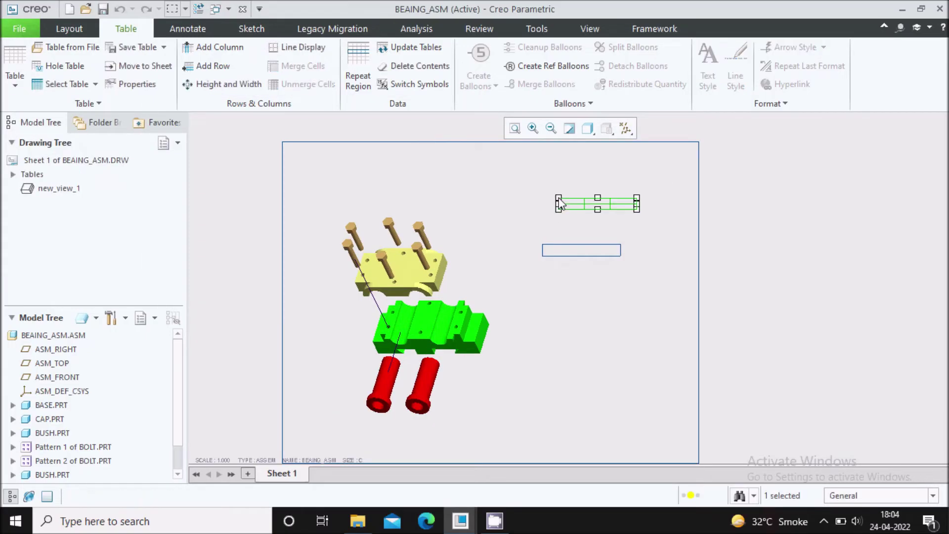
pyautogui.scroll(2, 591, 235)
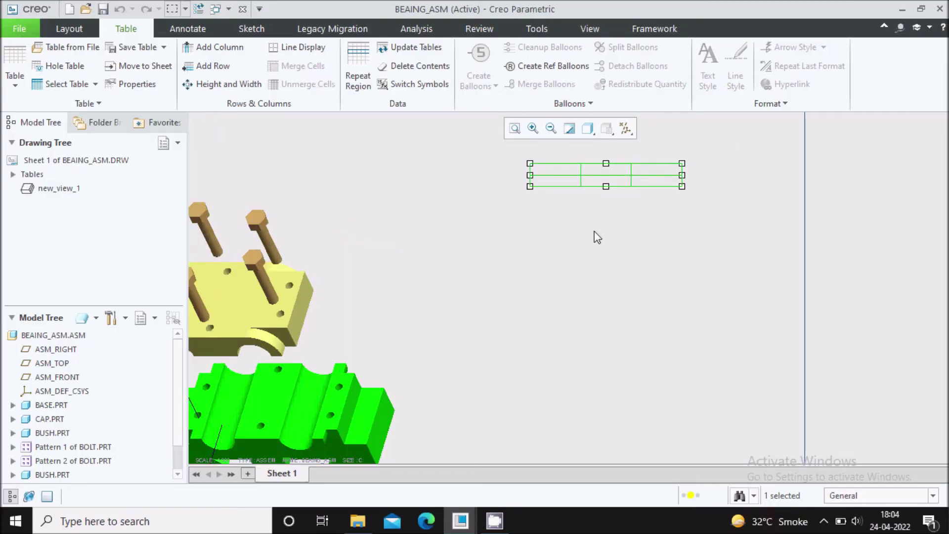
pyautogui.click(561, 246)
pyautogui.moveTo(578, 230); pyautogui.dragTo(555, 257, button='middle')
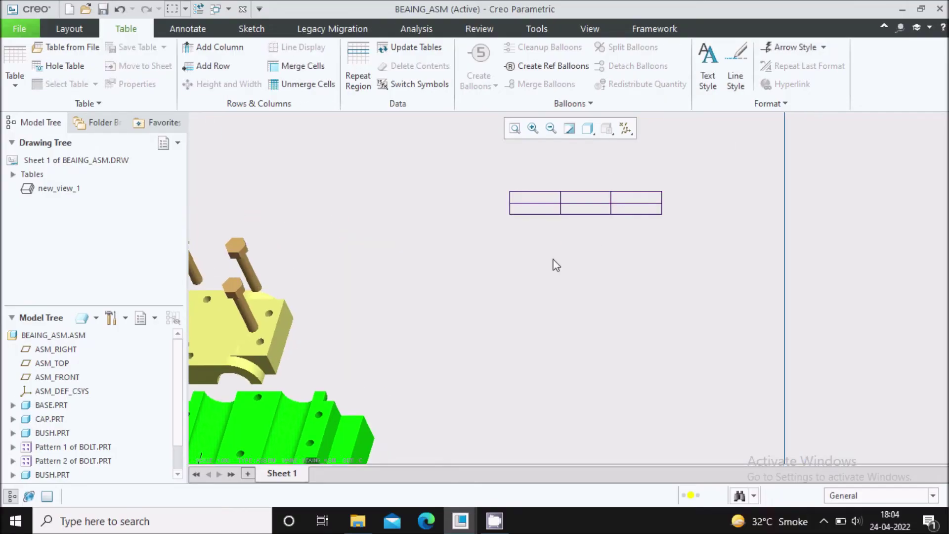
pyautogui.scroll(-3, 539, 224)
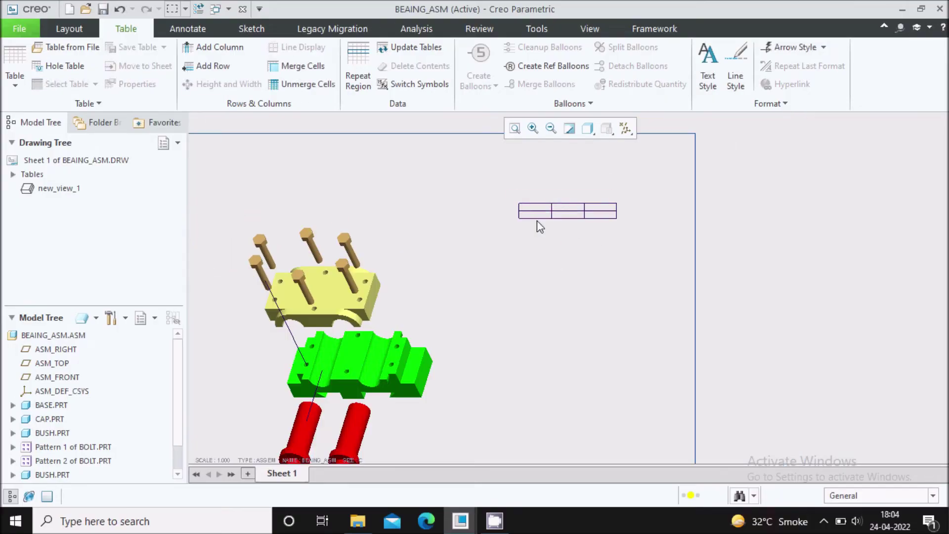
# Step: Add a simple repeat region spanning all three cells of the table's lower row
pyautogui.click(356, 81)
pyautogui.click(896, 155)
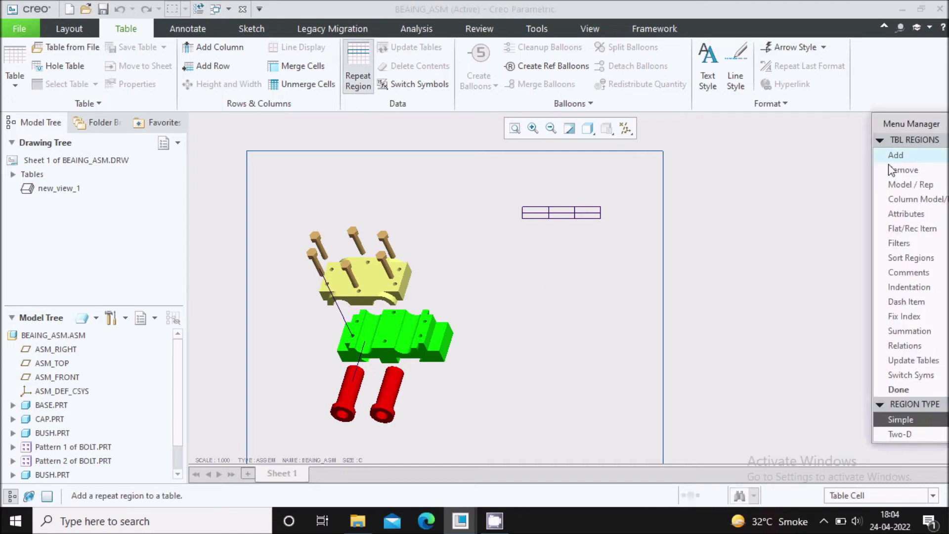
pyautogui.scroll(3, 558, 225)
pyautogui.scroll(2, 521, 228)
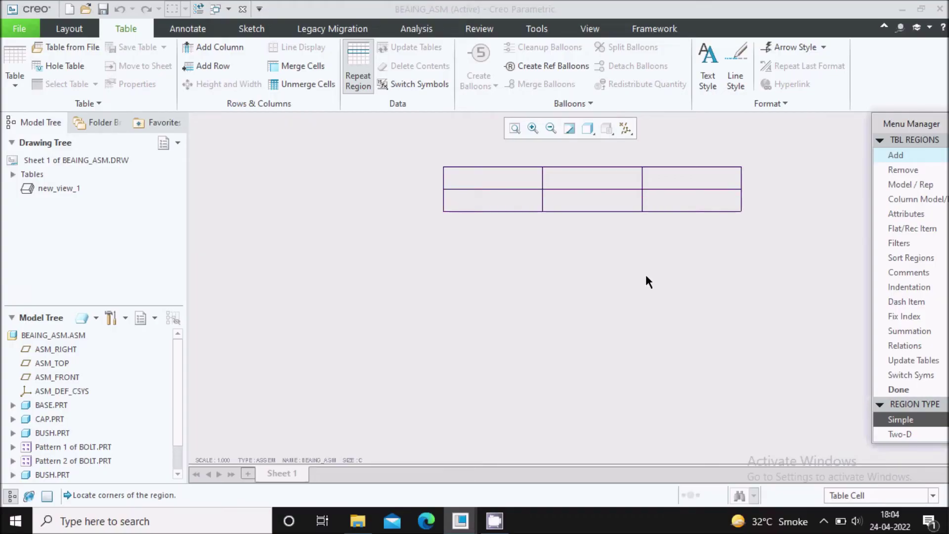
pyautogui.click(502, 204)
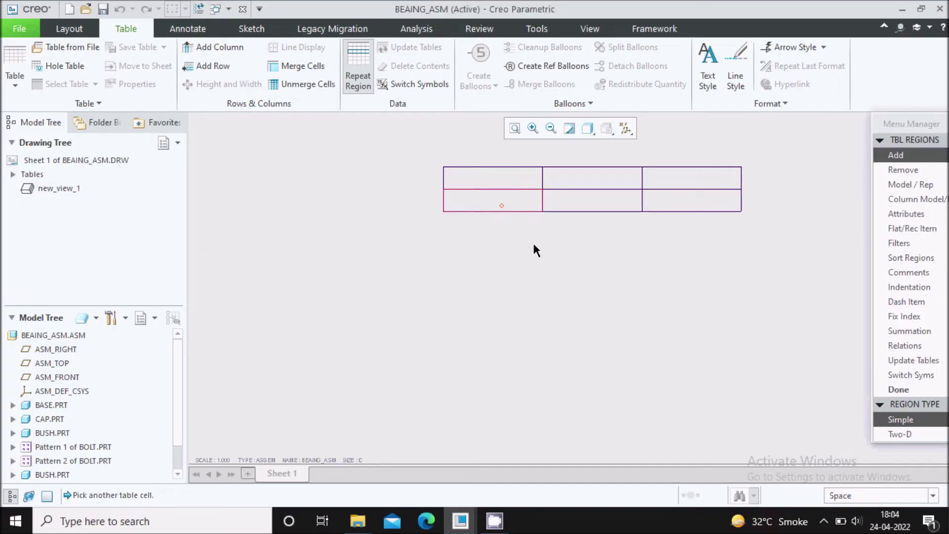
pyautogui.click(684, 206)
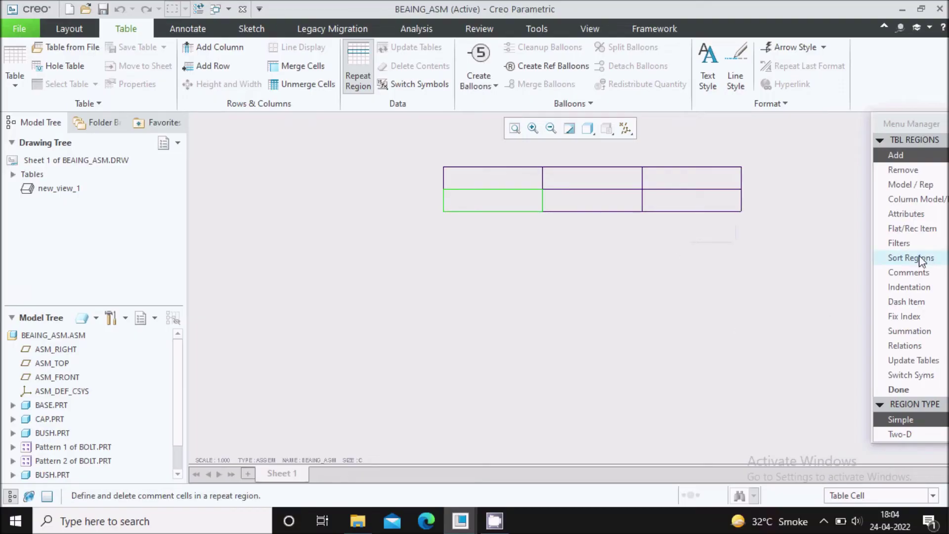
pyautogui.click(900, 388)
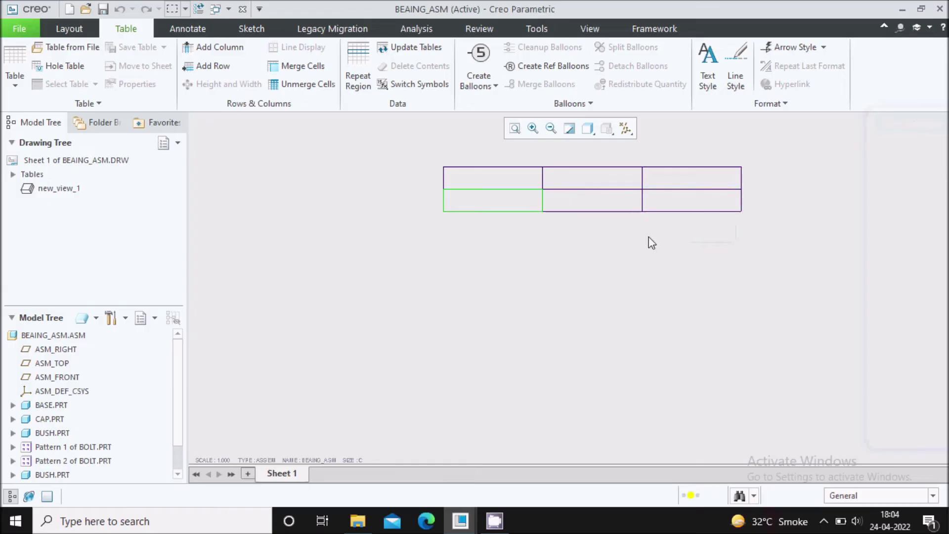
# Step: Assign the report symbol rpt.index to the first cell of the repeat region
pyautogui.click(510, 206)
pyautogui.doubleClick(510, 205)
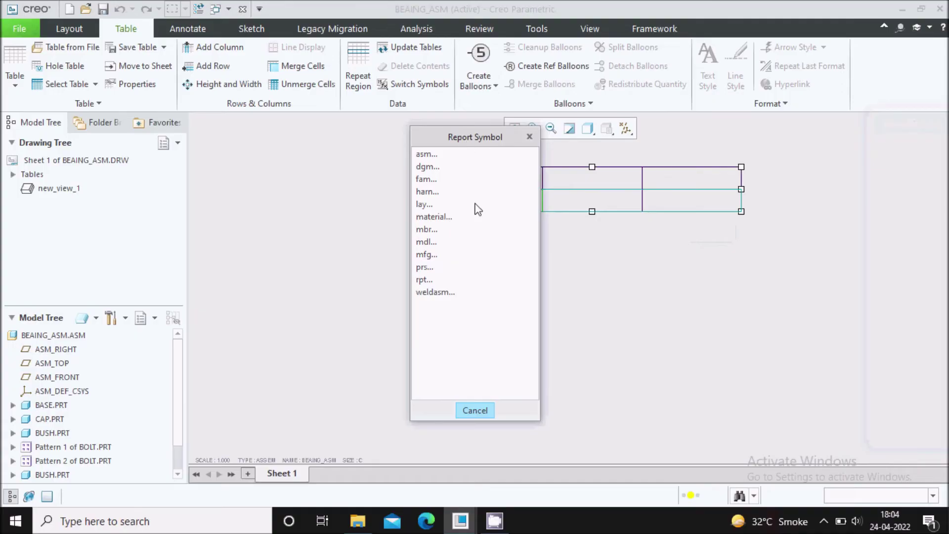
pyautogui.click(427, 280)
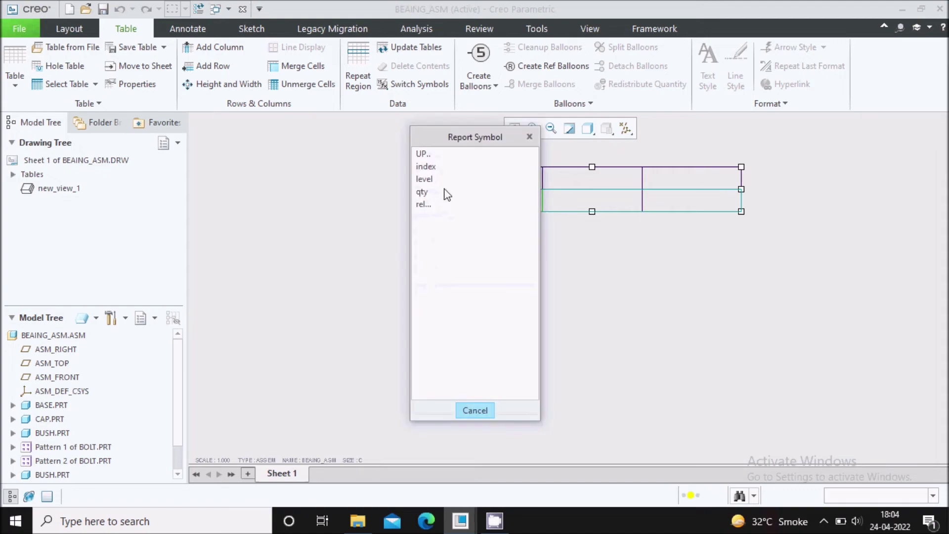
pyautogui.click(429, 167)
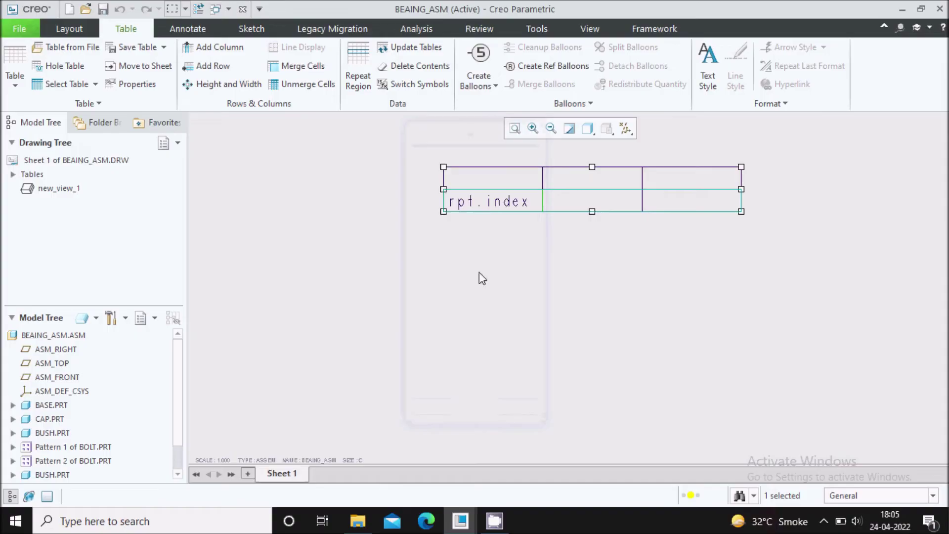
# Step: Assign the report symbol asm.mbr.name to the middle cell of the repeat region
pyautogui.click(577, 200)
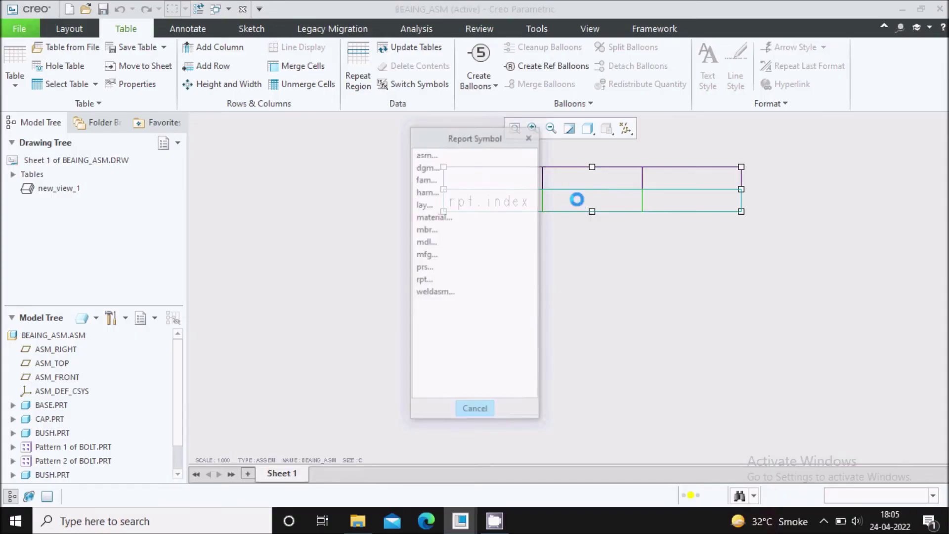
pyautogui.click(426, 156)
pyautogui.click(426, 167)
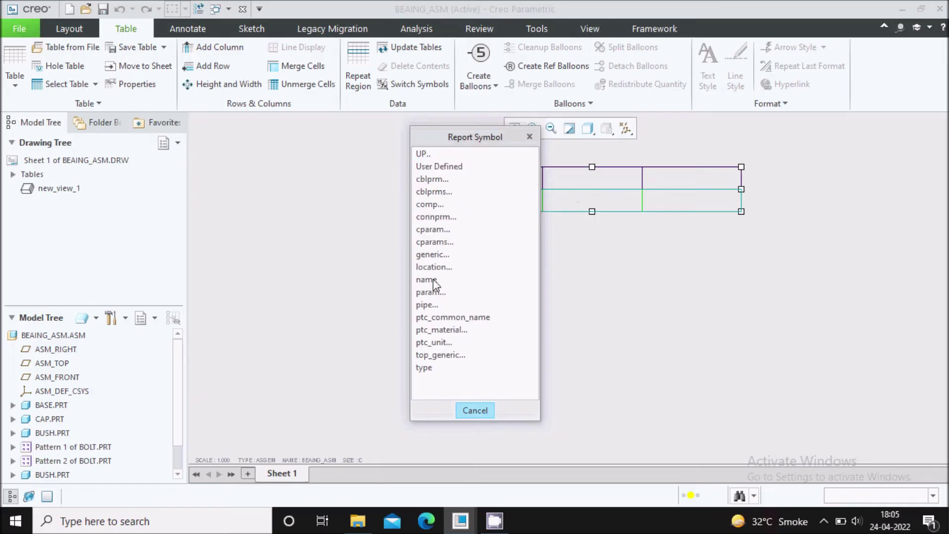
pyautogui.click(434, 278)
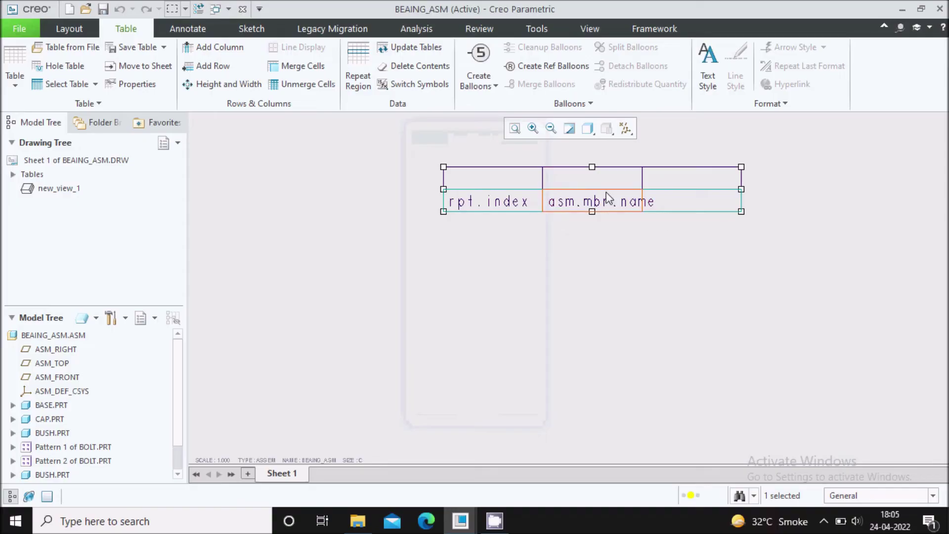
# Step: Assign the report symbol rpt.qty to the last cell of the repeat region
pyautogui.doubleClick(683, 206)
pyautogui.click(423, 279)
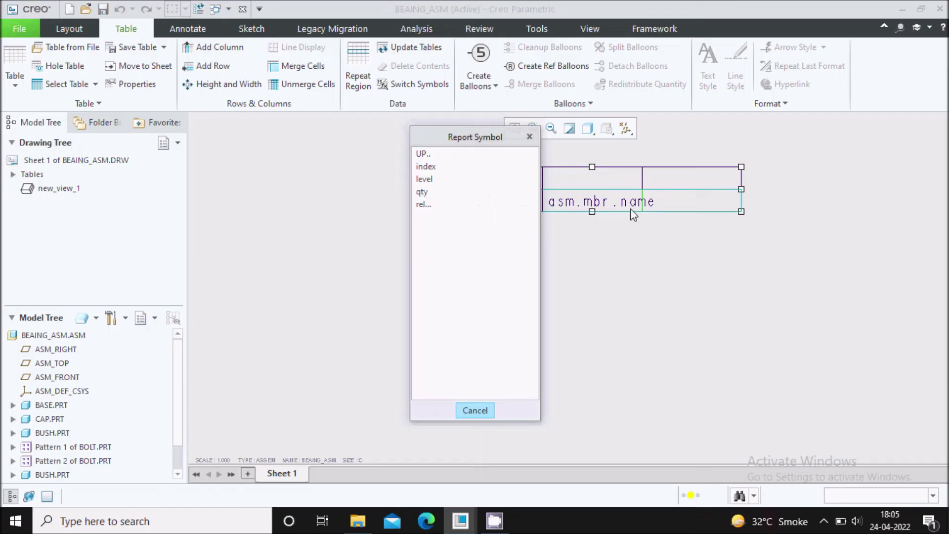
pyautogui.click(422, 192)
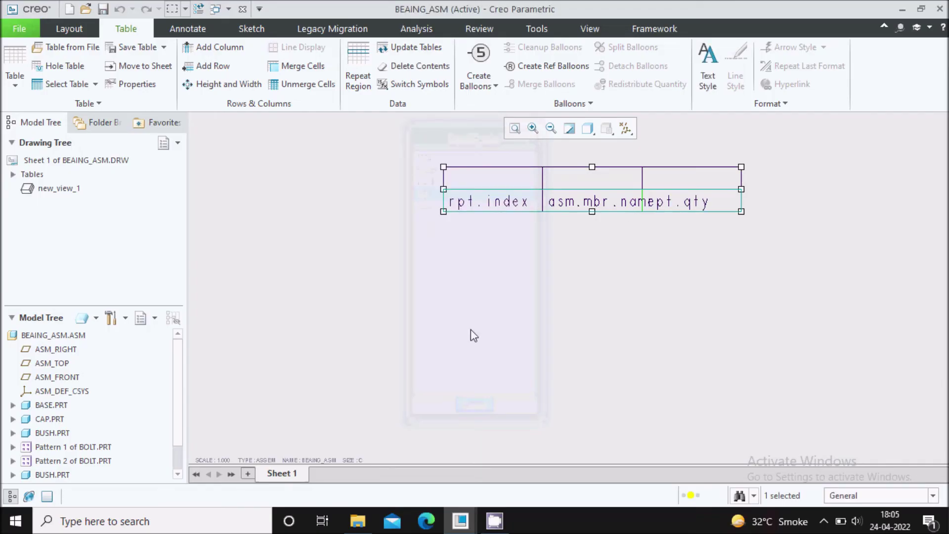
pyautogui.scroll(-2, 502, 286)
pyautogui.scroll(1, 529, 169)
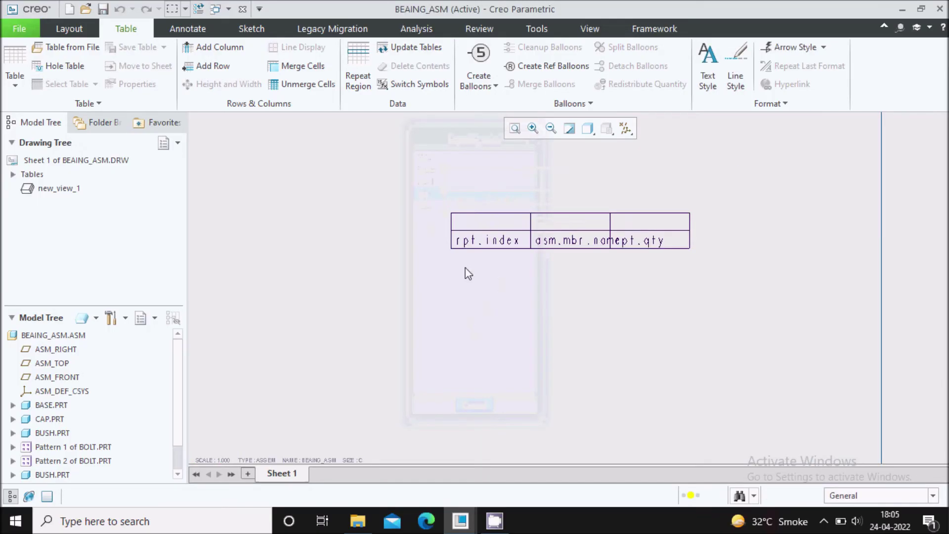
# Step: Set the repeat region's attributes to No Duplicates and update the parts table
pyautogui.click(355, 82)
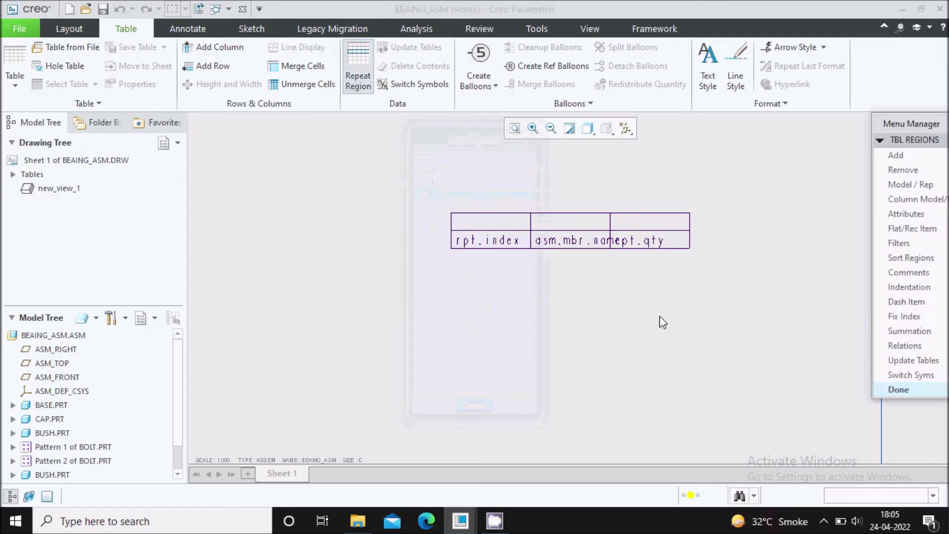
pyautogui.click(906, 215)
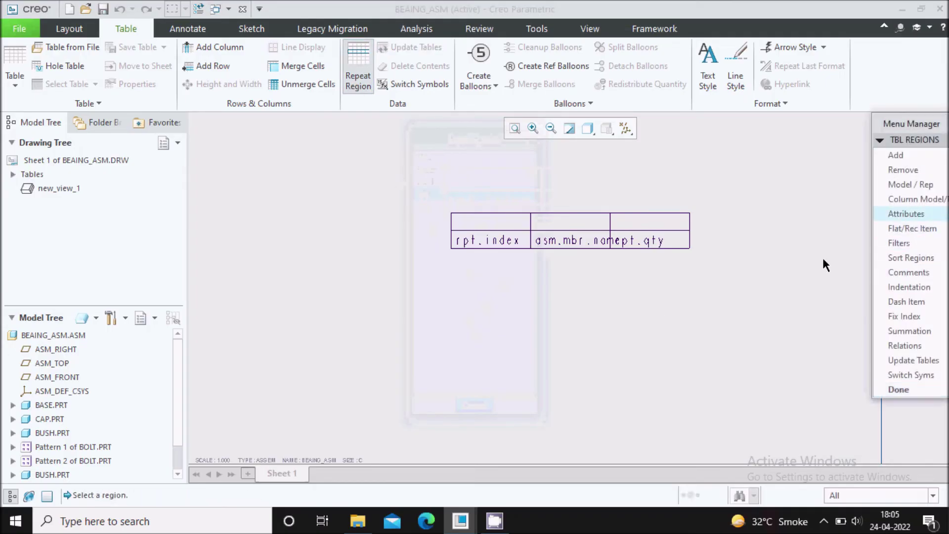
pyautogui.click(569, 245)
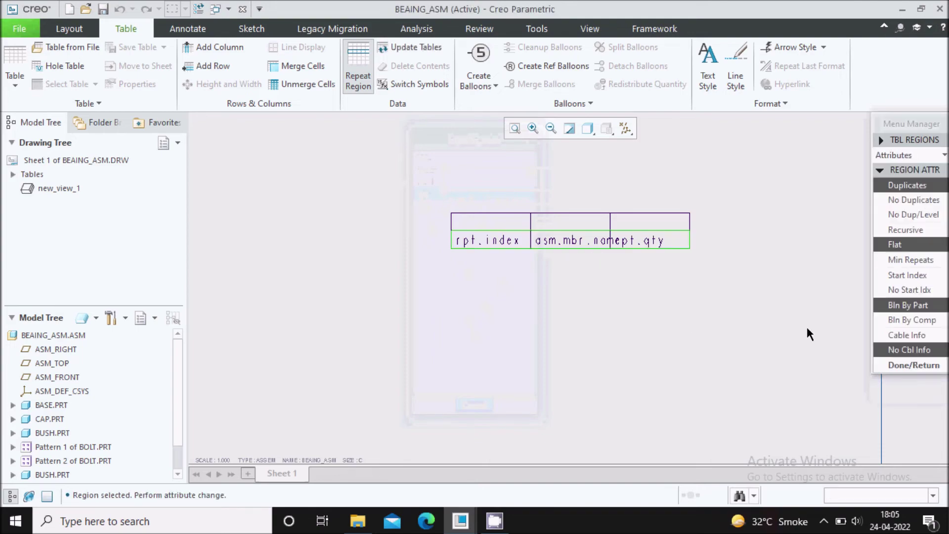
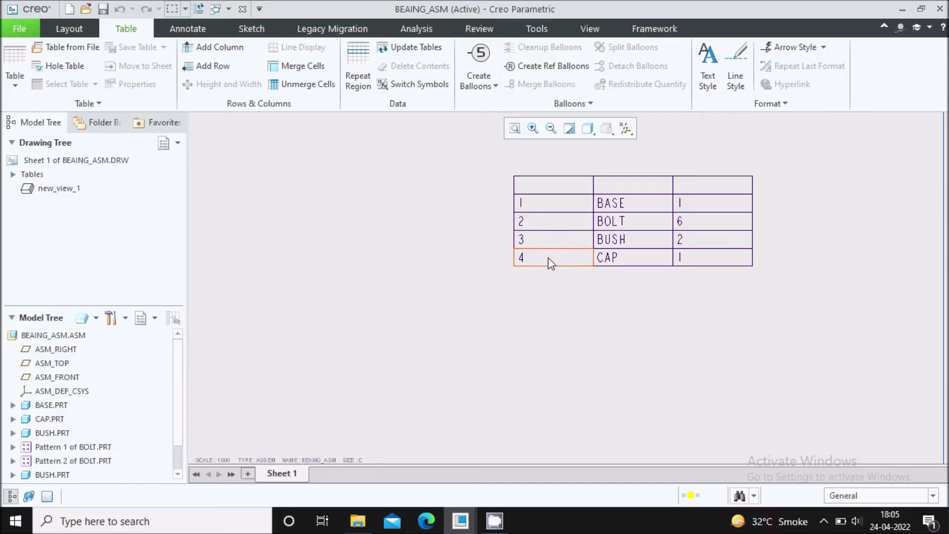
pyautogui.scroll(-1, 620, 209)
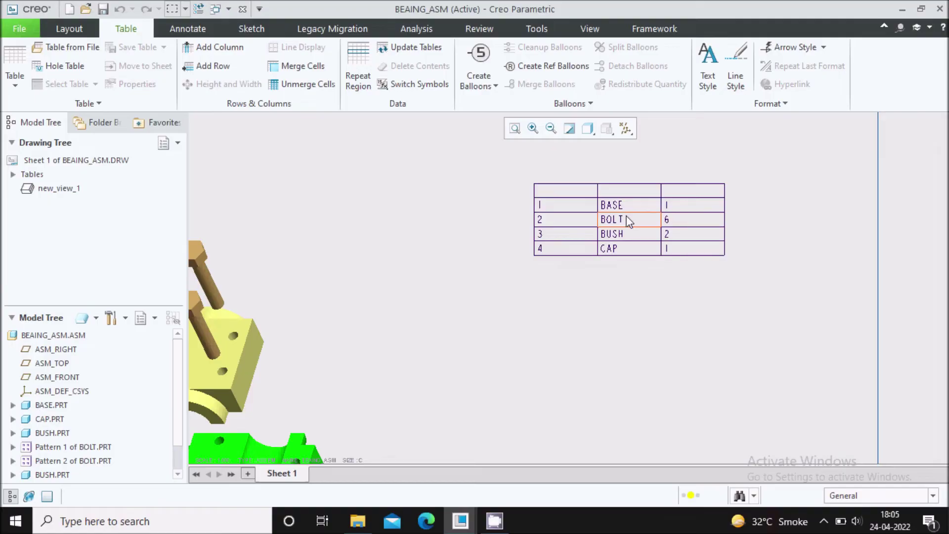
# Step: Enter the heading SR. NO. in the first header cell of the parts table
pyautogui.scroll(-2, 677, 198)
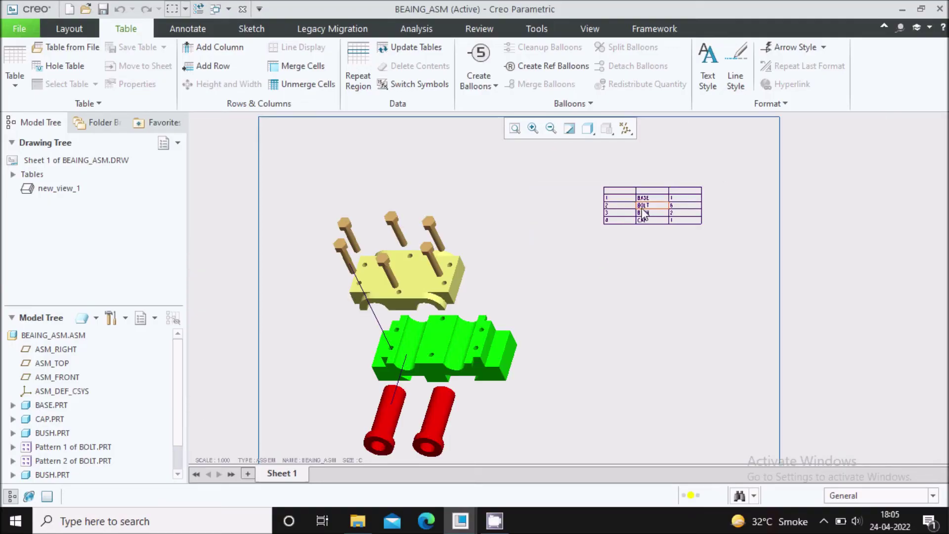
pyautogui.scroll(2, 639, 213)
pyautogui.scroll(-2, 569, 228)
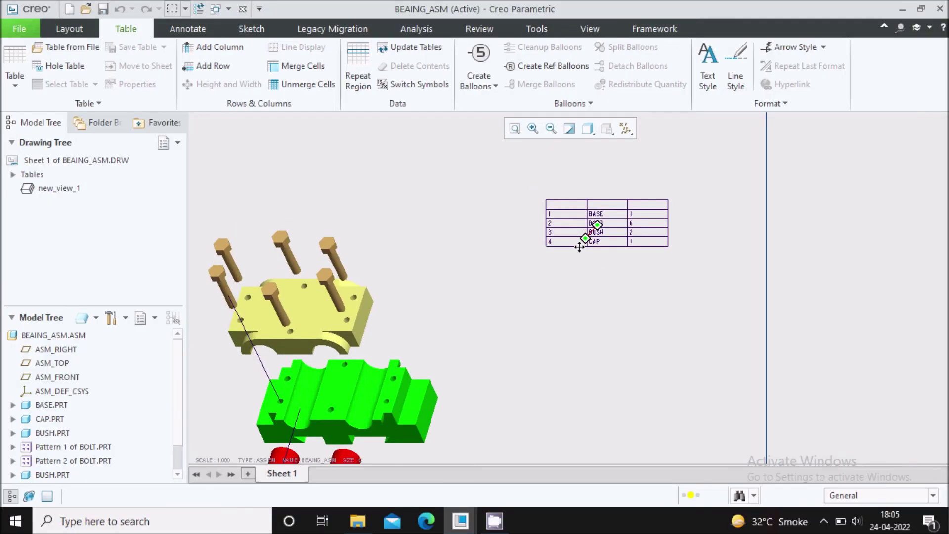
pyautogui.scroll(4, 555, 219)
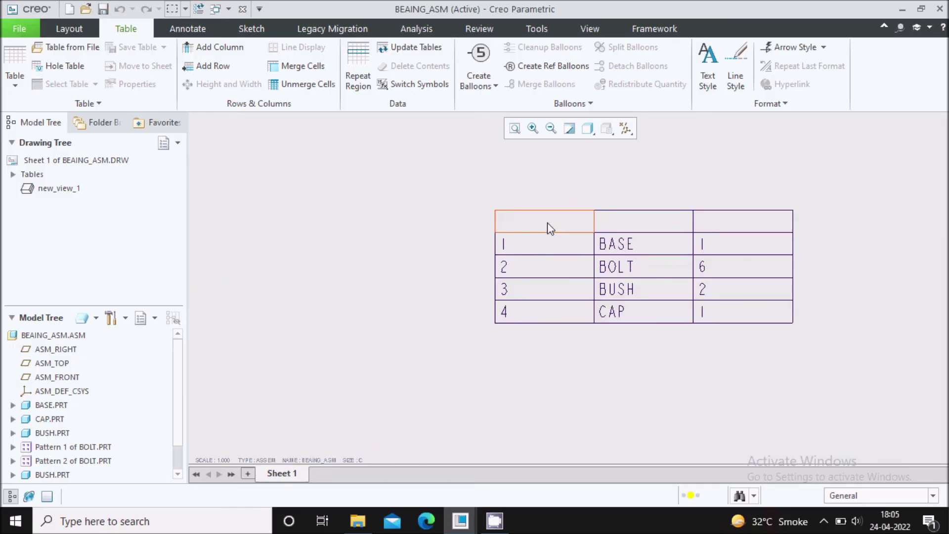
pyautogui.click(547, 223)
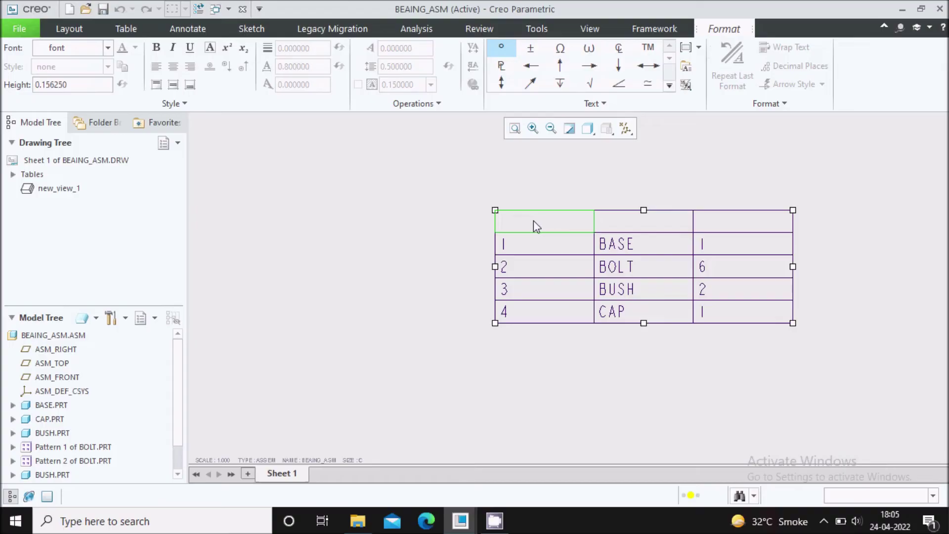
pyautogui.doubleClick(551, 220)
pyautogui.scroll(2, 550, 220)
pyautogui.scroll(1, 549, 220)
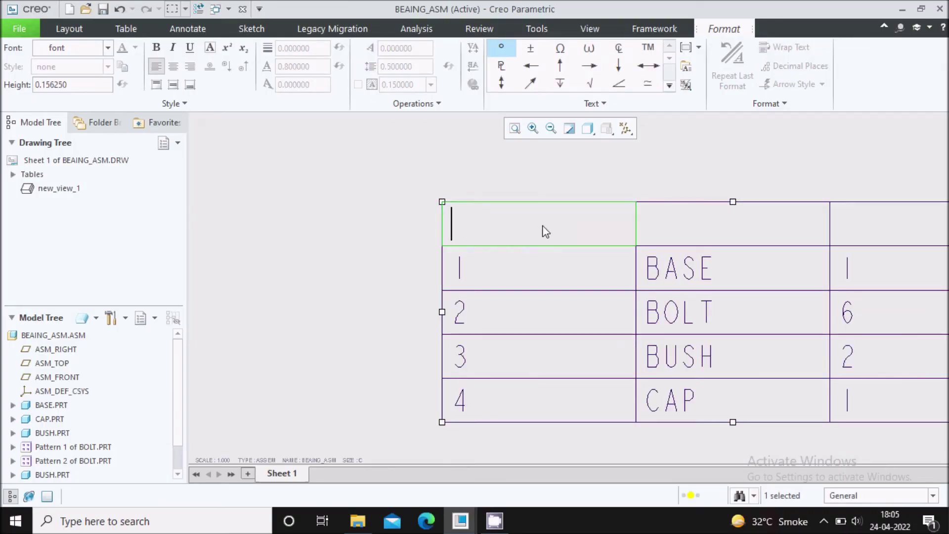
pyautogui.write('SR')
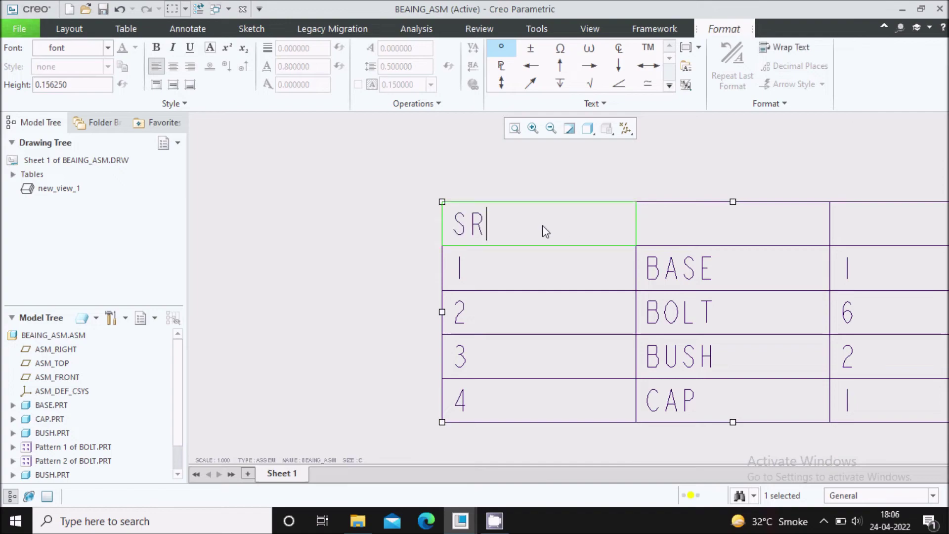
pyautogui.write('. NO.')
# Step: Enter the heading PART NAME in the middle header cell of the parts table
pyautogui.click(689, 230)
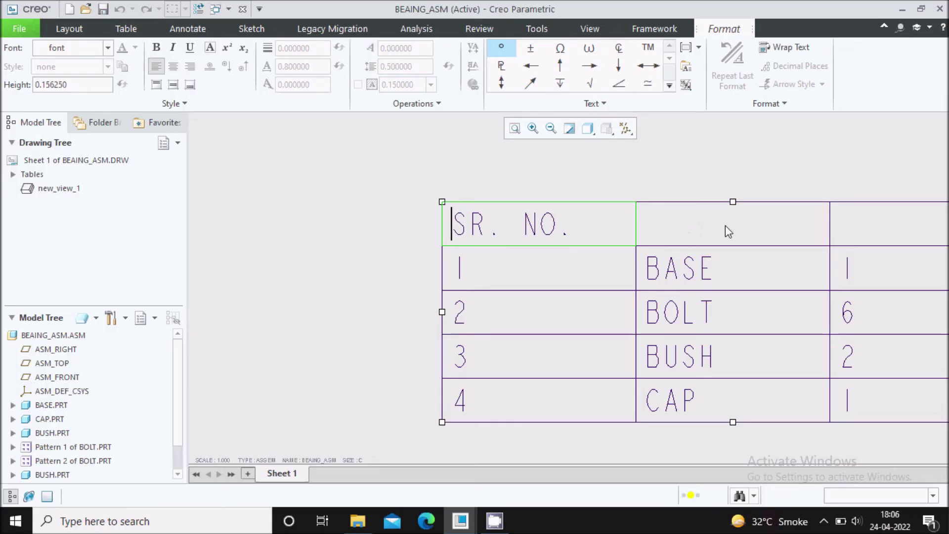
pyautogui.doubleClick(694, 234)
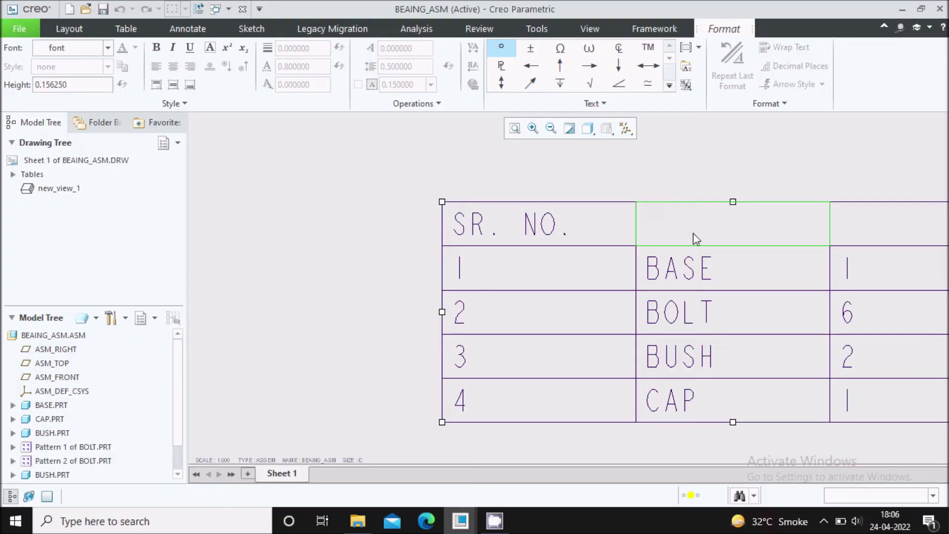
pyautogui.write('P')
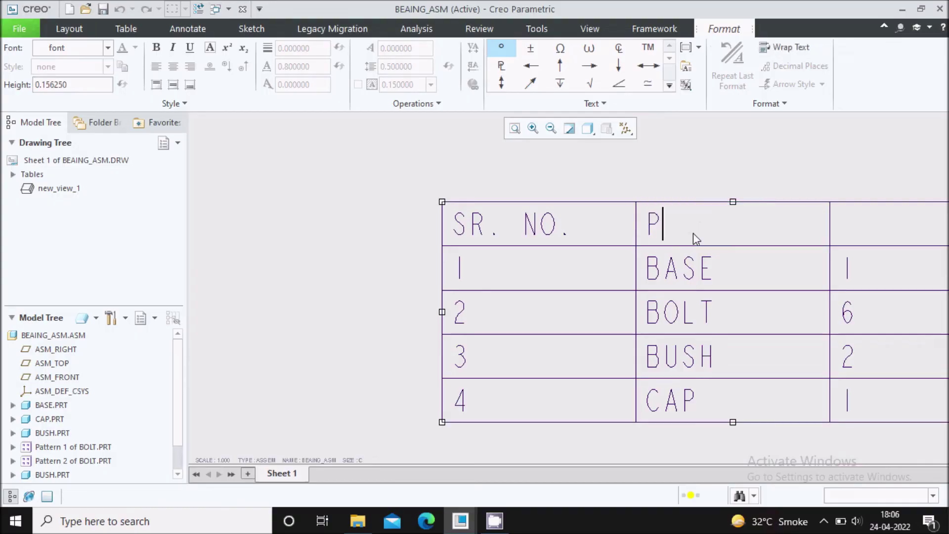
pyautogui.write('ART NAME')
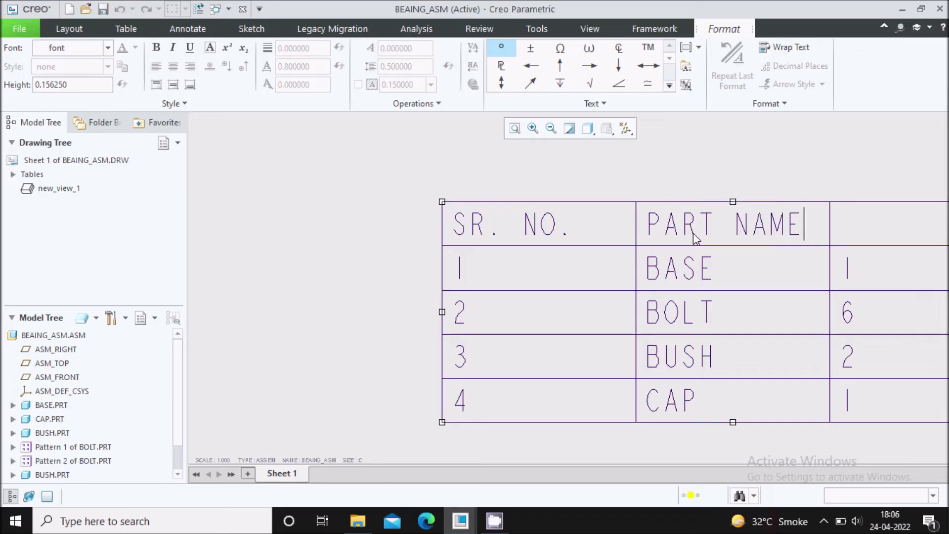
# Step: Enter the heading QTY in the last header cell of the parts table
pyautogui.scroll(-2, 642, 257)
pyautogui.click(795, 242)
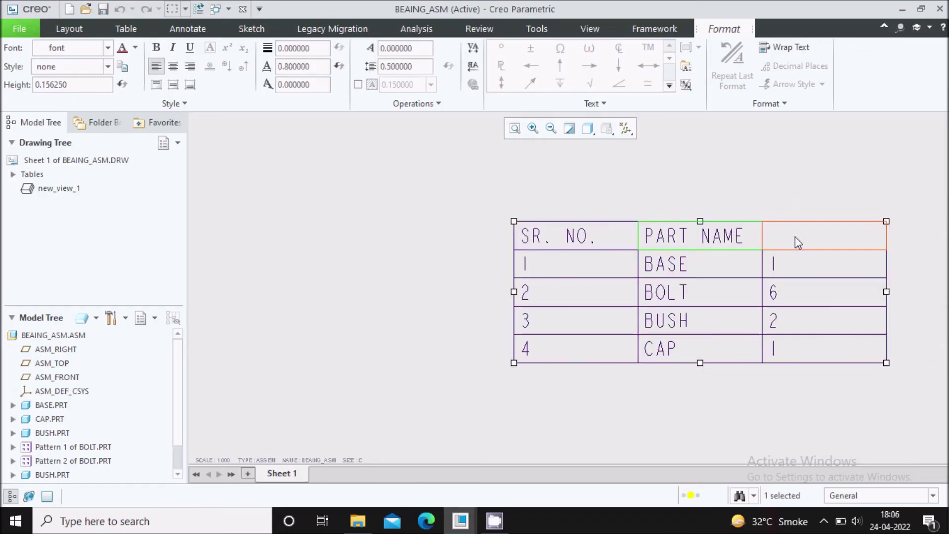
pyautogui.doubleClick(794, 237)
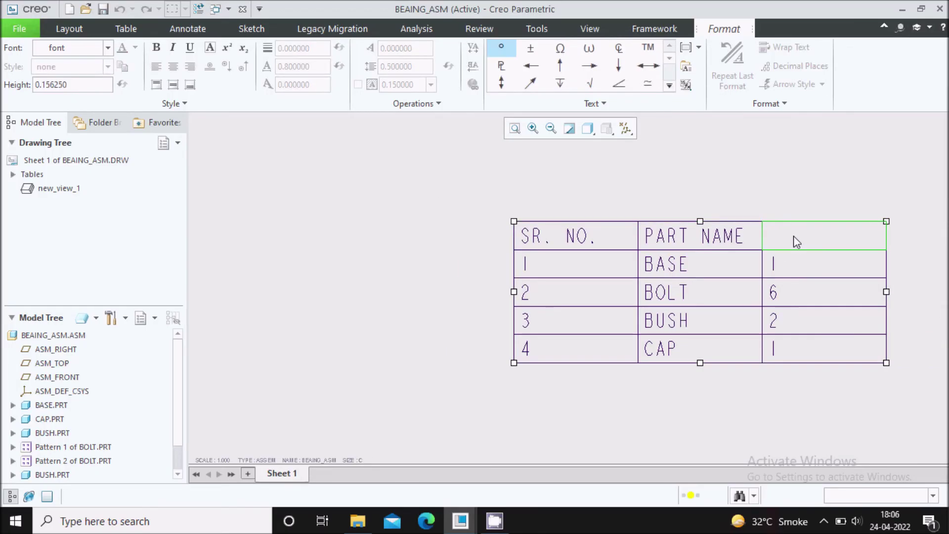
pyautogui.write('QTY')
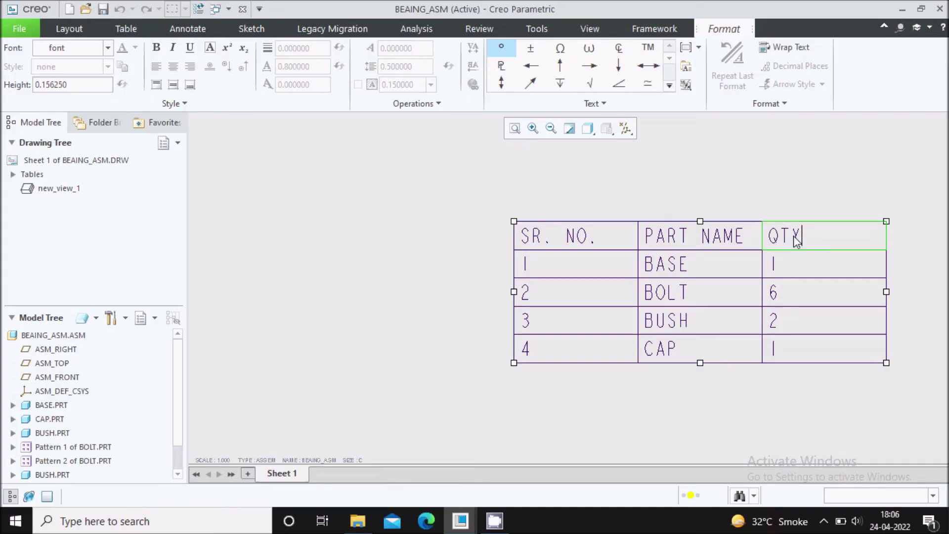
pyautogui.scroll(2, 618, 290)
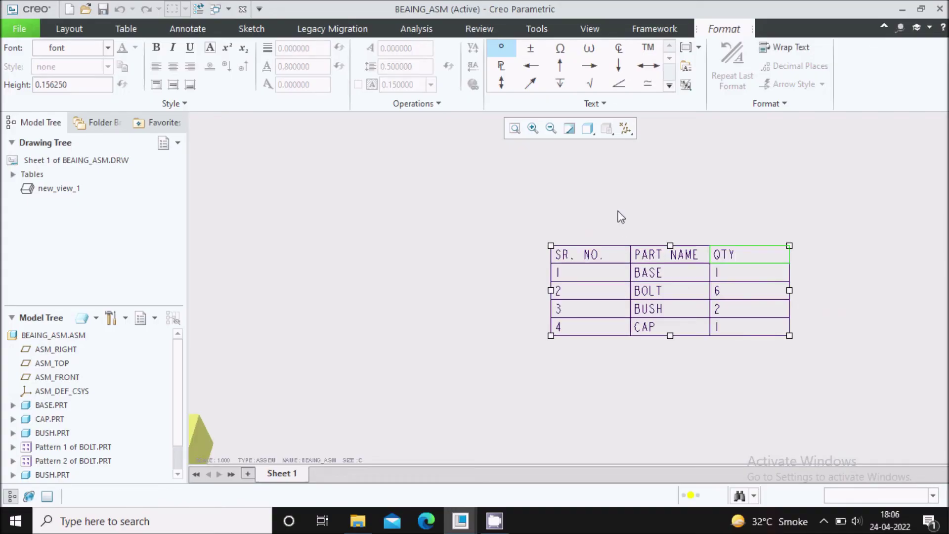
pyautogui.click(648, 214)
# Step: Set the text style of the whole parts table to Center horizontal and Middle vertical alignment
pyautogui.keyDown('ctrl'); pyautogui.moveTo(715, 194); pyautogui.dragTo(741, 232, button='middle'); pyautogui.keyUp('ctrl')
pyautogui.moveTo(519, 179); pyautogui.dragTo(741, 287)
pyautogui.click(708, 75)
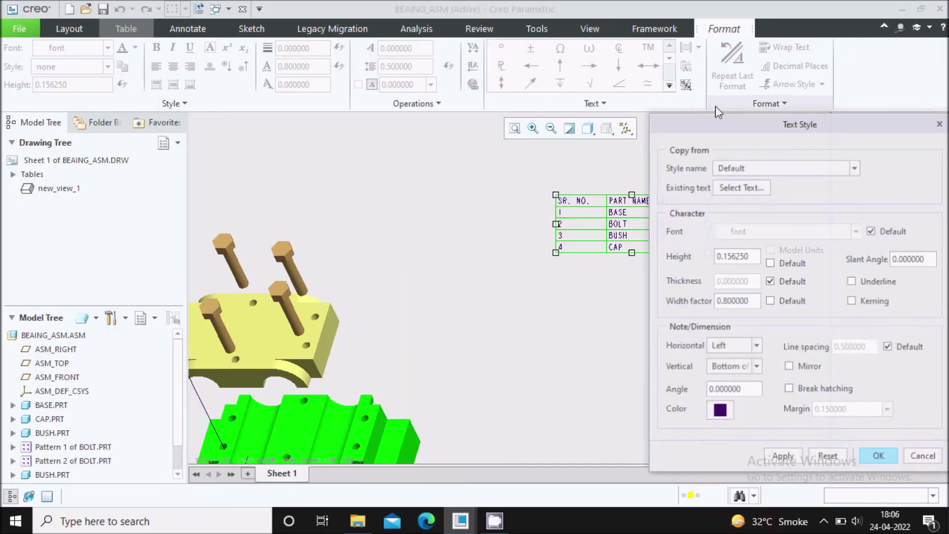
pyautogui.click(756, 346)
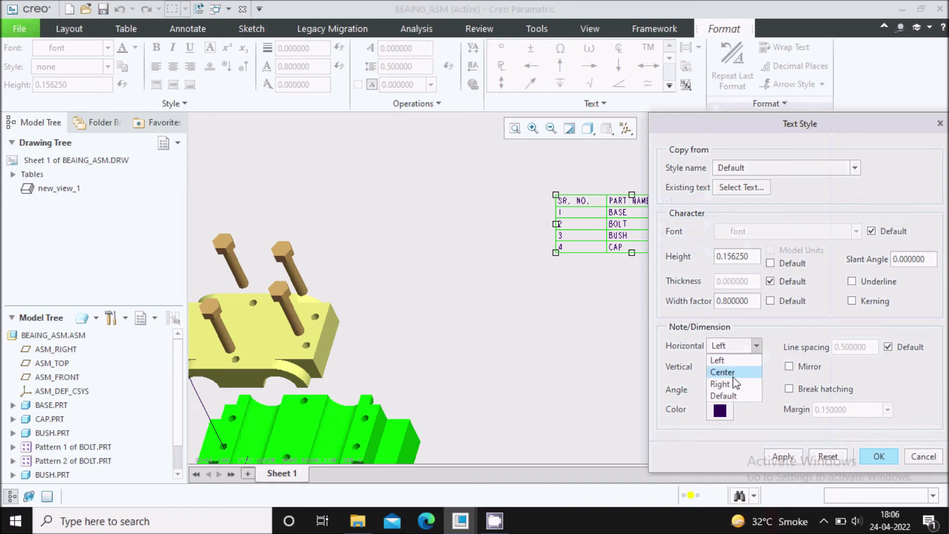
pyautogui.click(739, 375)
pyautogui.click(756, 366)
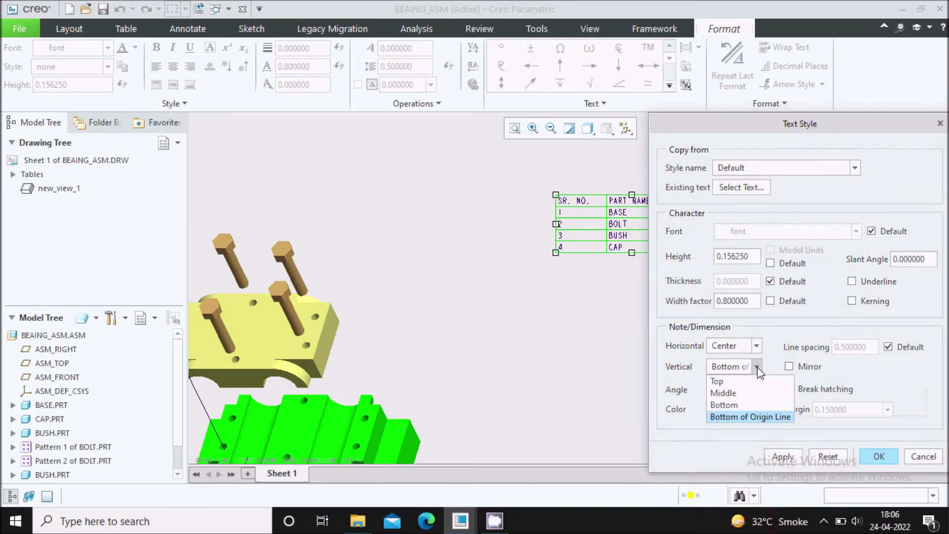
pyautogui.click(743, 395)
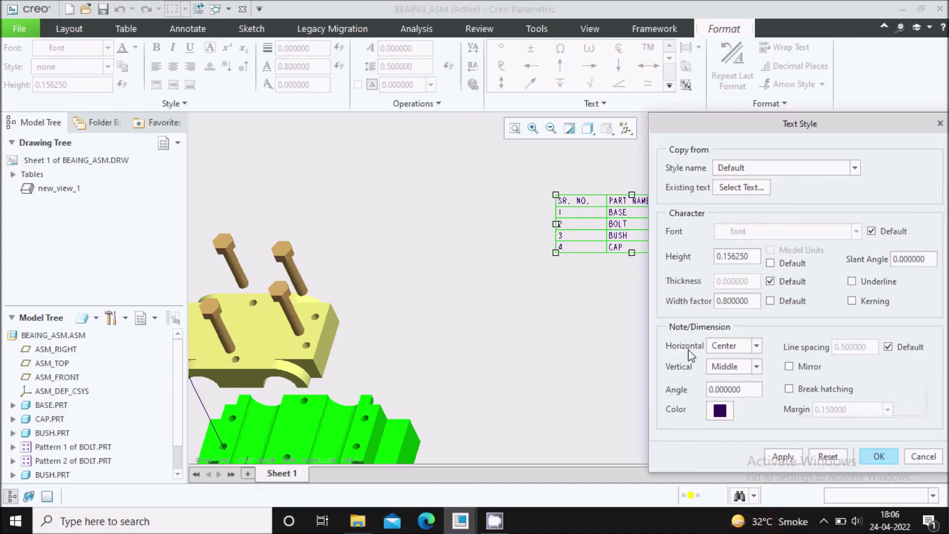
pyautogui.click(786, 457)
pyautogui.click(877, 456)
# Step: Examine the text alignment in the parts table and the table's placement beside the exploded view
pyautogui.scroll(-5, 672, 296)
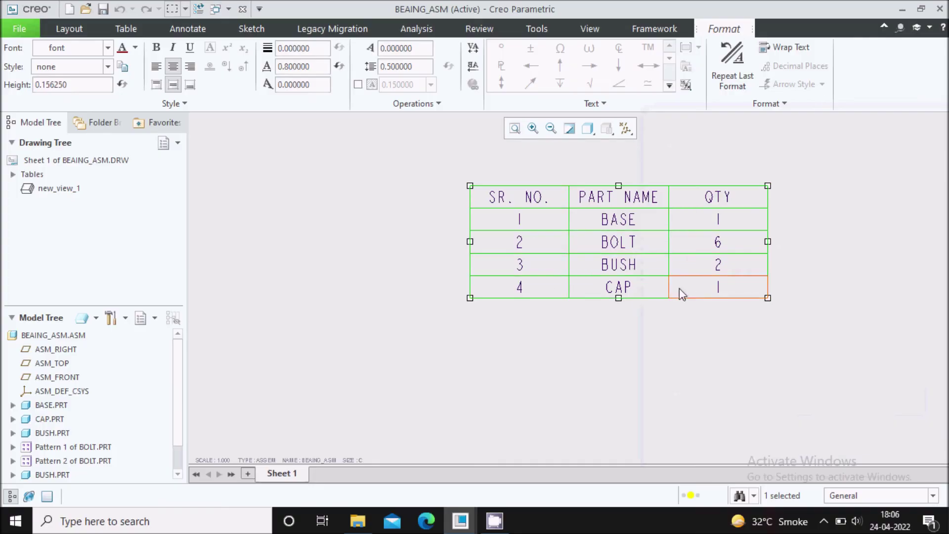
pyautogui.scroll(2, 705, 213)
pyautogui.scroll(4, 704, 212)
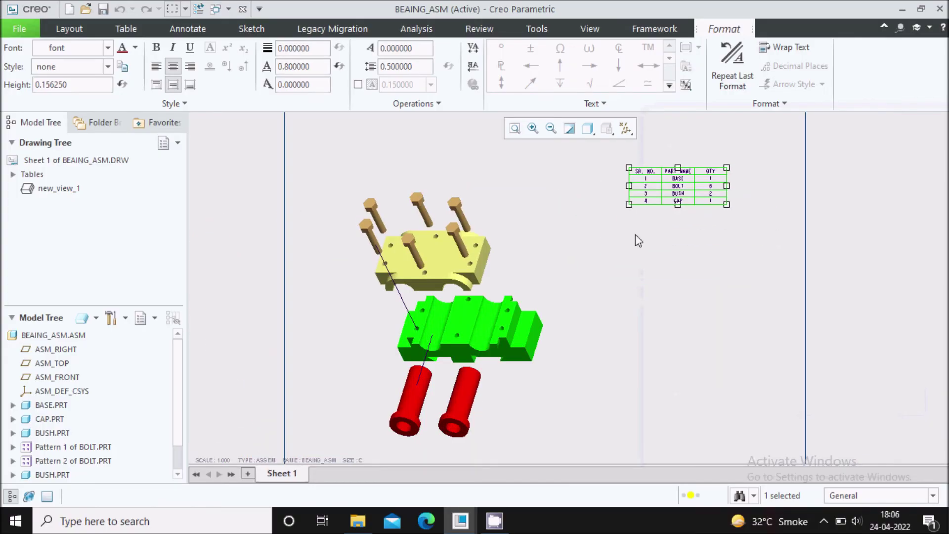
pyautogui.scroll(-3, 619, 256)
pyautogui.scroll(2, 597, 229)
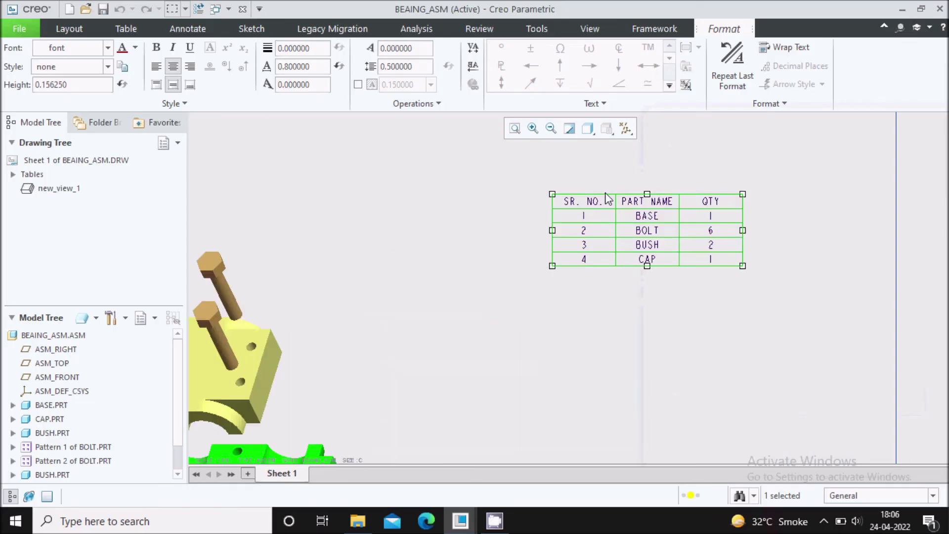
pyautogui.scroll(-3, 640, 267)
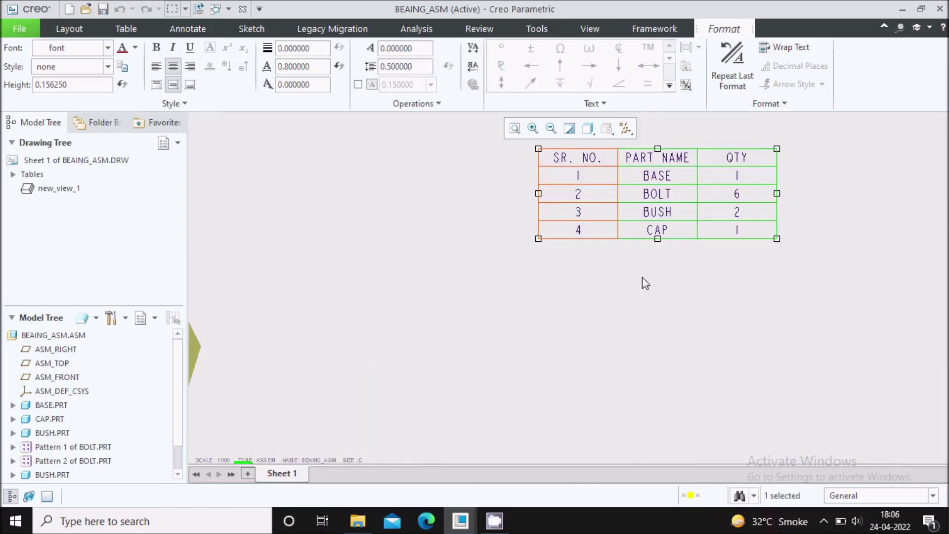
pyautogui.scroll(3, 638, 277)
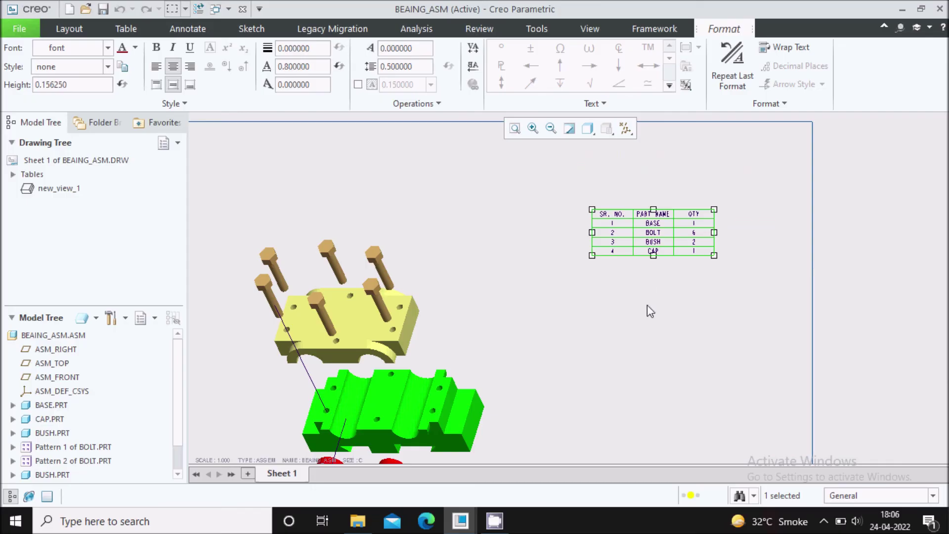
pyautogui.click(644, 285)
# Step: Create BOM balloons for all components in the exploded assembly view
pyautogui.scroll(1, 645, 254)
pyautogui.scroll(3, 643, 254)
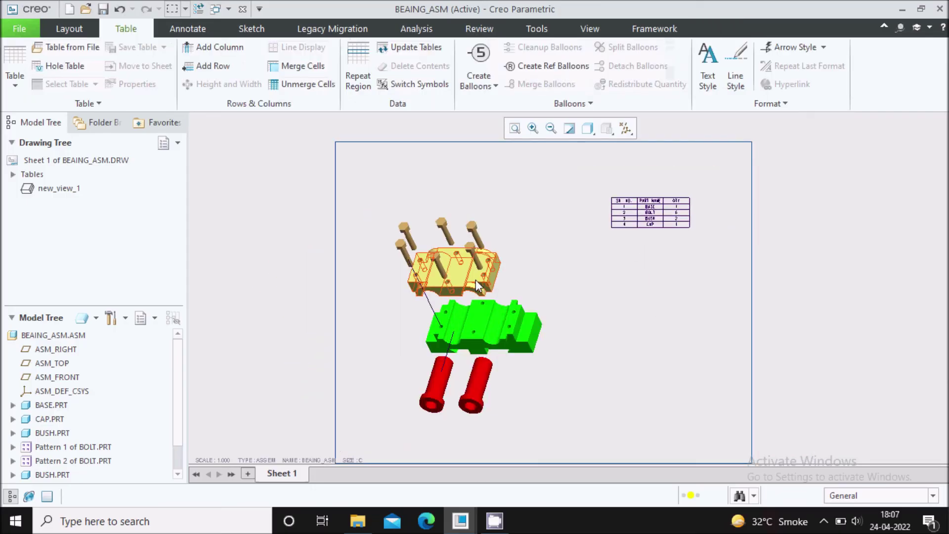
pyautogui.moveTo(621, 264); pyautogui.dragTo(603, 262, button='middle')
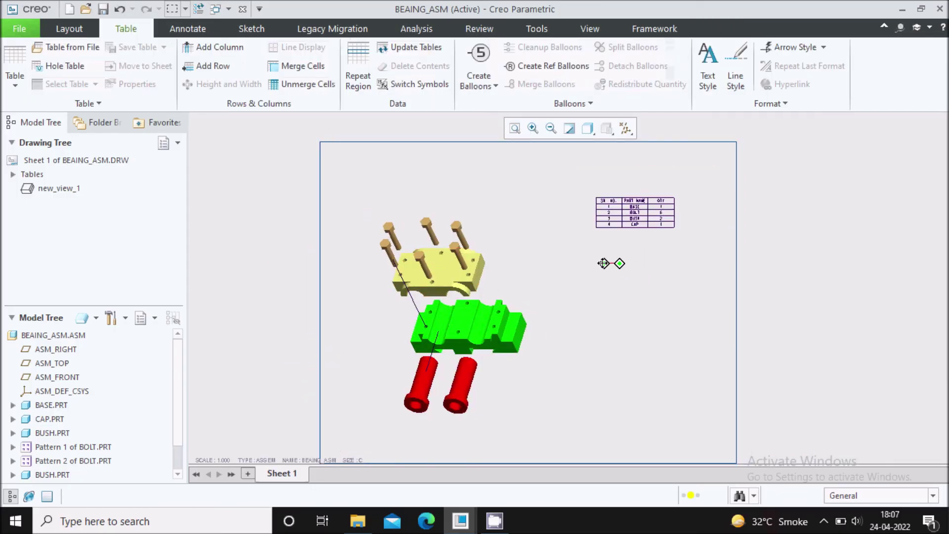
pyautogui.click(489, 291)
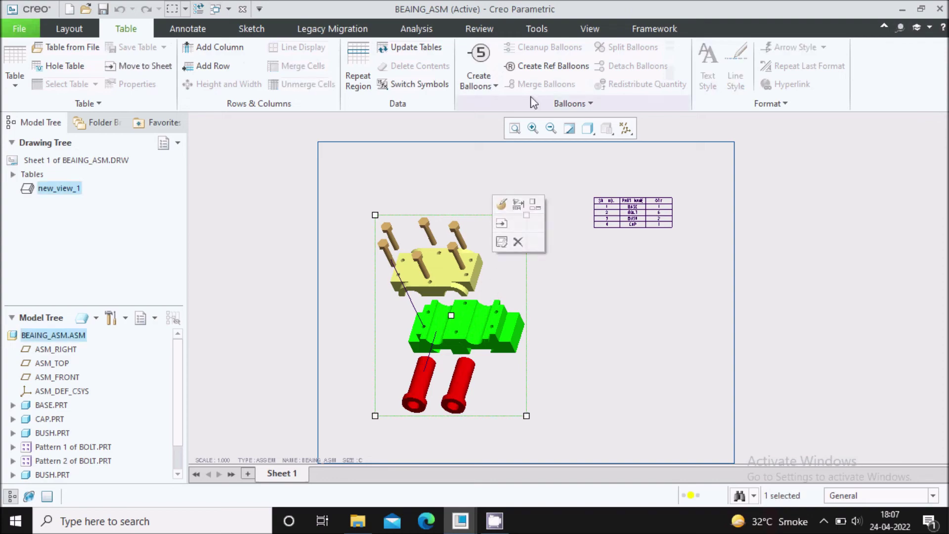
pyautogui.click(496, 90)
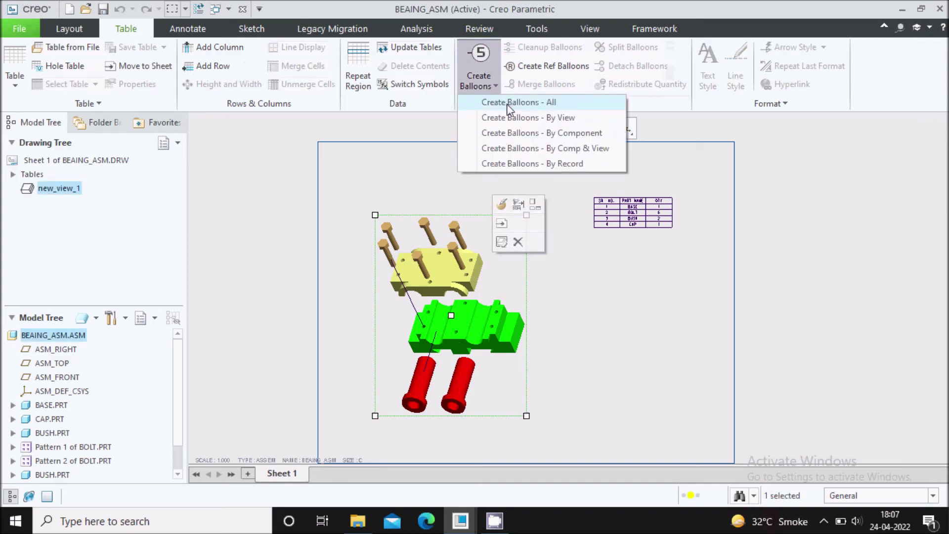
pyautogui.click(518, 102)
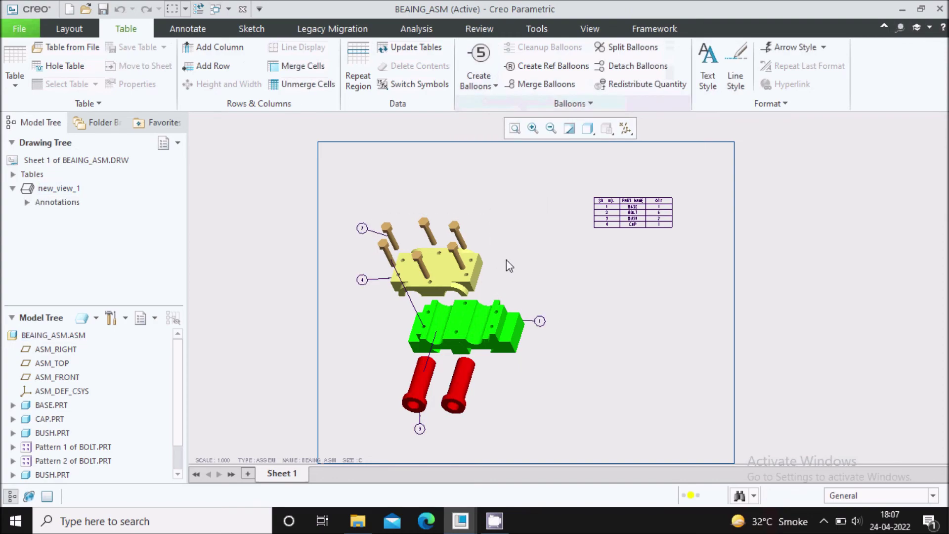
# Step: Move the bolt's balloon slightly farther away from the bolt it points to
pyautogui.scroll(4, 398, 210)
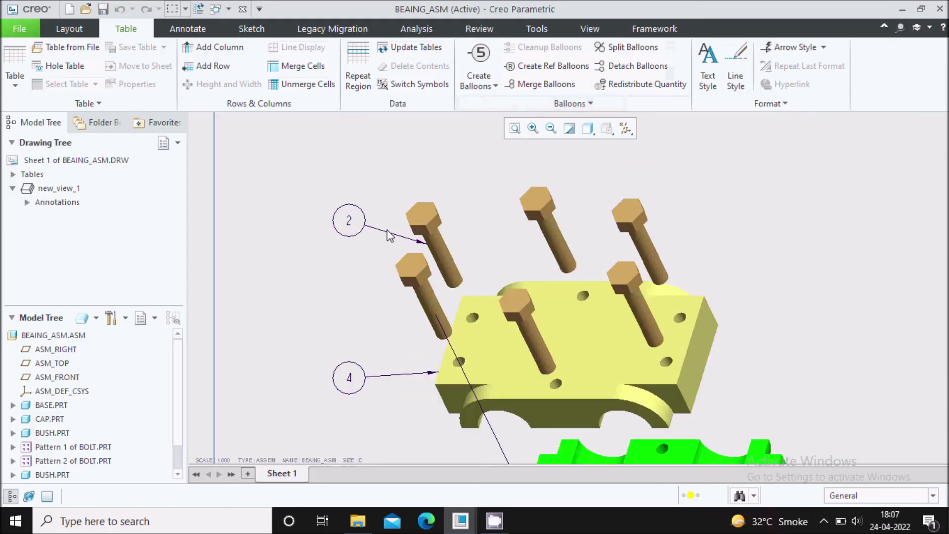
pyautogui.scroll(-4, 345, 197)
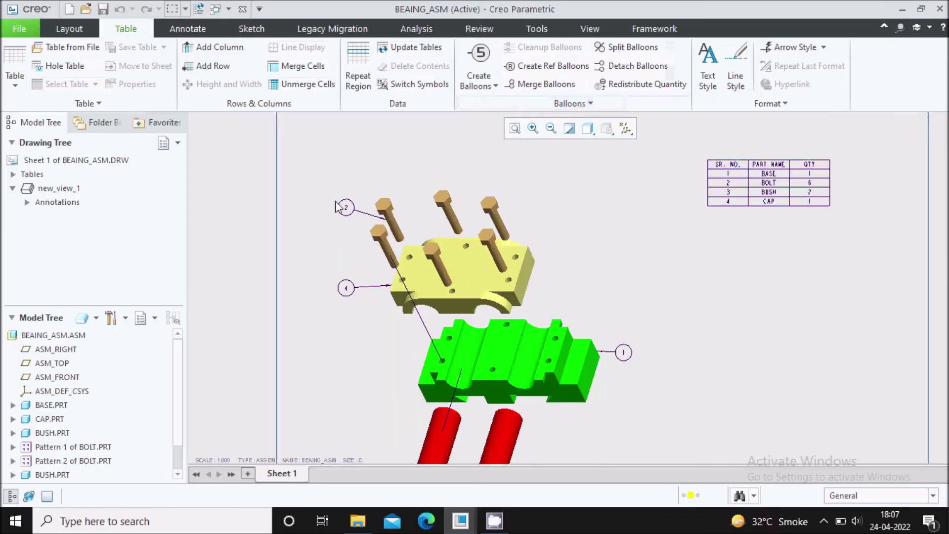
pyautogui.scroll(4, 361, 215)
pyautogui.click(364, 218)
pyautogui.moveTo(364, 218); pyautogui.dragTo(351, 230)
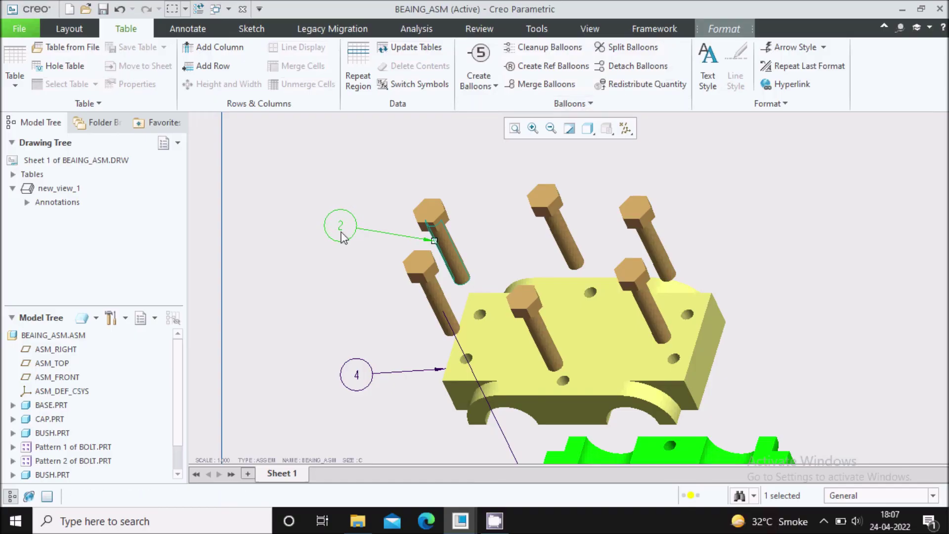
# Step: Compare the bolt's balloon number with the matching row of the parts table
pyautogui.scroll(2, 340, 226)
pyautogui.scroll(-2, 329, 228)
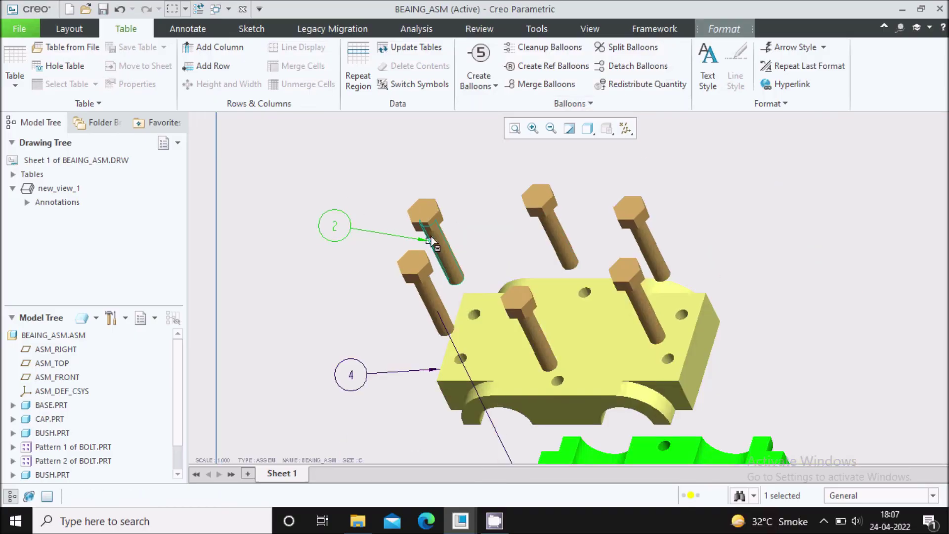
pyautogui.moveTo(898, 229)
pyautogui.mouseDown(button='middle')
pyautogui.moveTo(699, 239)
pyautogui.moveTo(403, 288)
pyautogui.moveTo(410, 287)
pyautogui.mouseUp(button='middle')
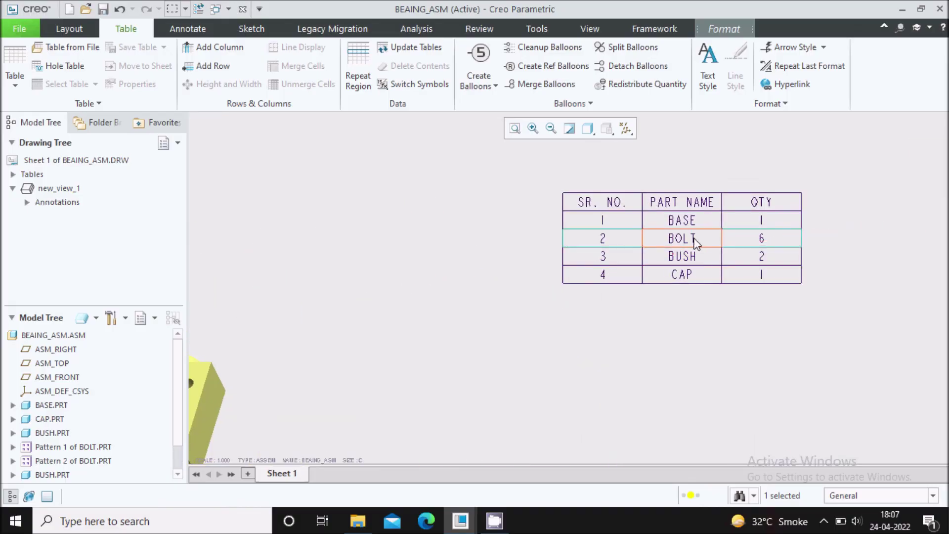
pyautogui.scroll(-4, 782, 235)
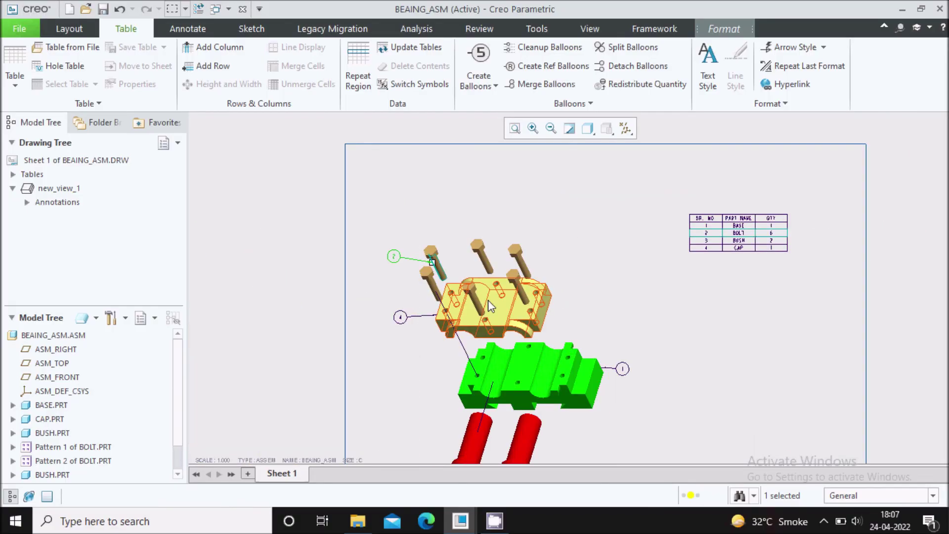
pyautogui.moveTo(697, 316); pyautogui.dragTo(656, 224, button='middle')
pyautogui.keyDown('ctrl'); pyautogui.moveTo(563, 237); pyautogui.dragTo(581, 316, button='middle'); pyautogui.keyUp('ctrl')
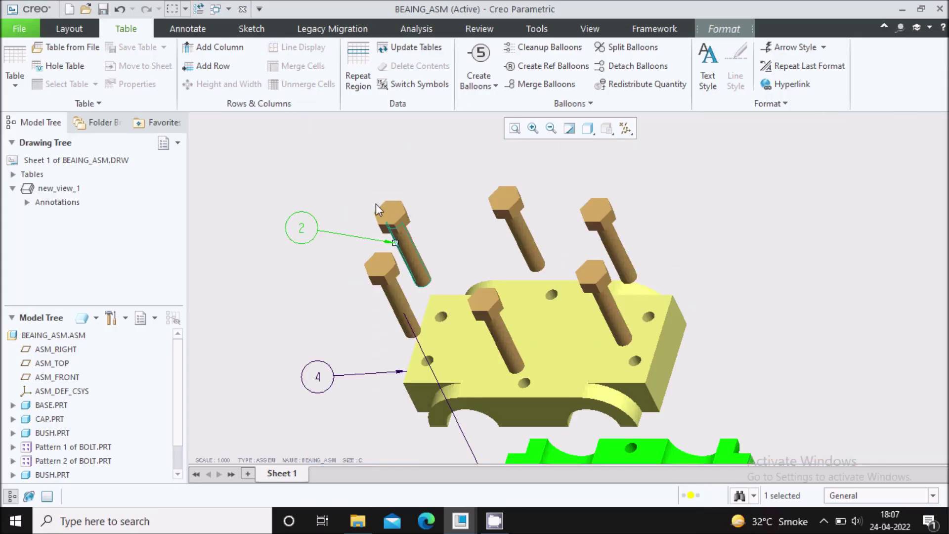
# Step: Move the bolt's balloon slightly upward and the cap's balloon farther out from the cap
pyautogui.moveTo(301, 228)
pyautogui.mouseDown()
pyautogui.moveTo(306, 217)
pyautogui.moveTo(295, 215)
pyautogui.mouseUp()
pyautogui.click(418, 166)
pyautogui.keyDown('ctrl'); pyautogui.moveTo(417, 166); pyautogui.dragTo(380, 293, button='middle'); pyautogui.keyUp('ctrl')
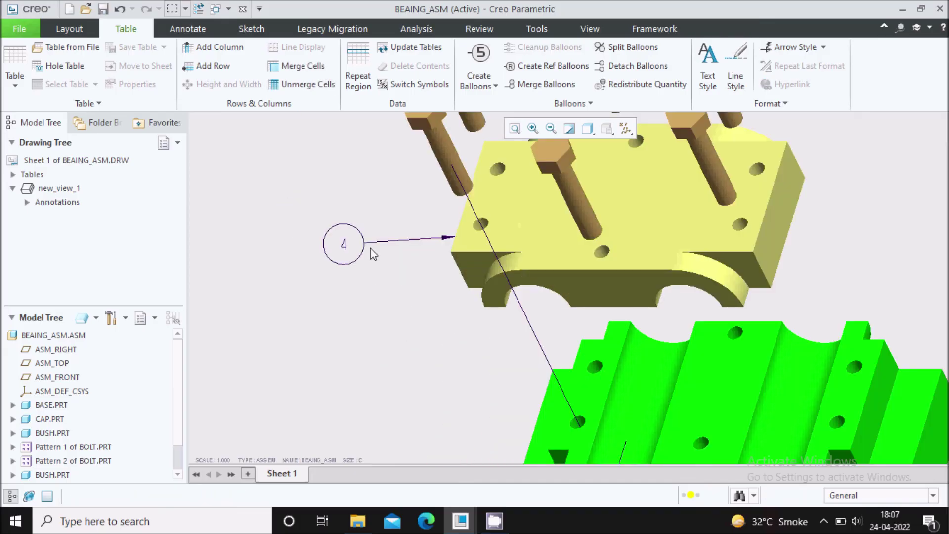
pyautogui.click(350, 246)
pyautogui.moveTo(350, 246)
pyautogui.mouseDown()
pyautogui.moveTo(341, 227)
pyautogui.moveTo(316, 257)
pyautogui.moveTo(313, 275)
pyautogui.mouseUp()
pyautogui.scroll(-5, 596, 280)
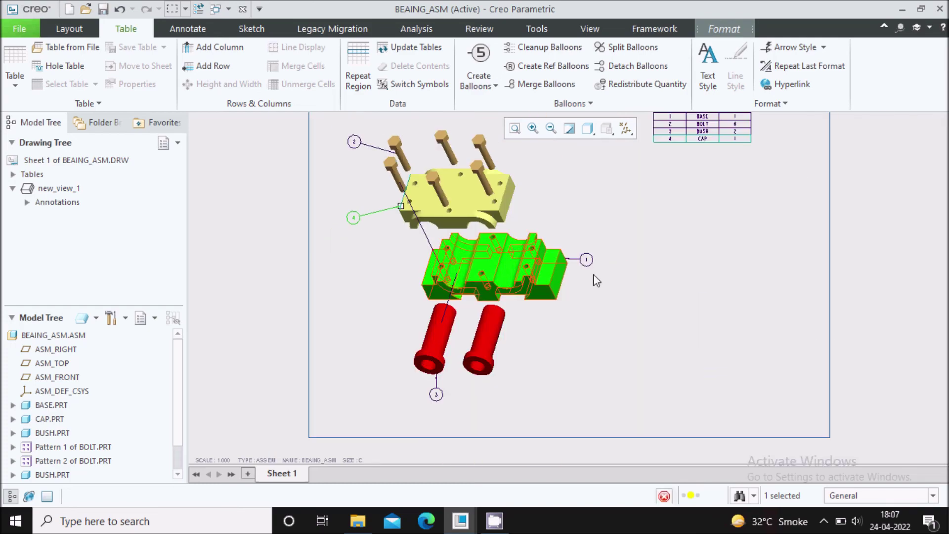
# Step: Move the base's balloon up and away from the base so its leader runs diagonally to the part
pyautogui.scroll(4, 596, 280)
pyautogui.click(555, 258)
pyautogui.scroll(-3, 544, 291)
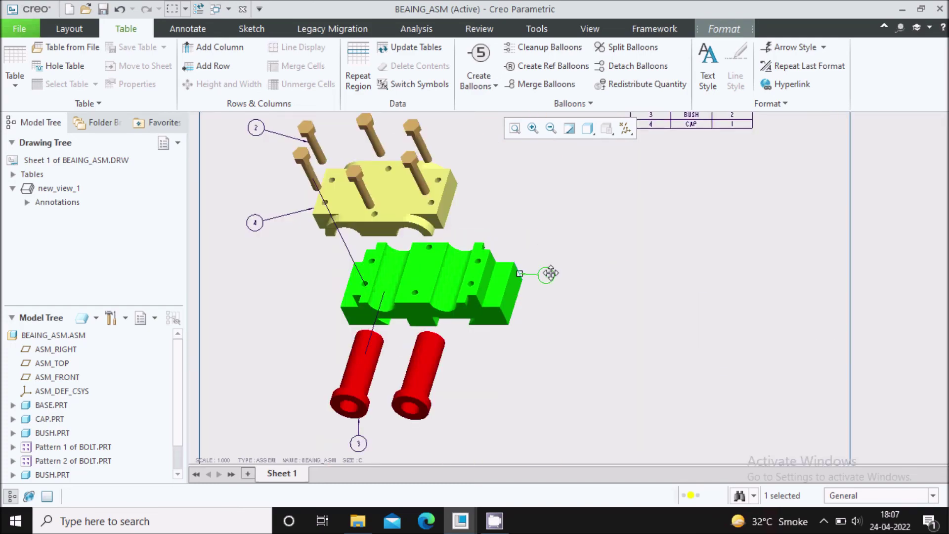
pyautogui.scroll(1, 549, 274)
pyautogui.scroll(3, 549, 275)
pyautogui.moveTo(550, 275); pyautogui.dragTo(603, 186)
pyautogui.scroll(-4, 605, 212)
pyautogui.click(564, 281)
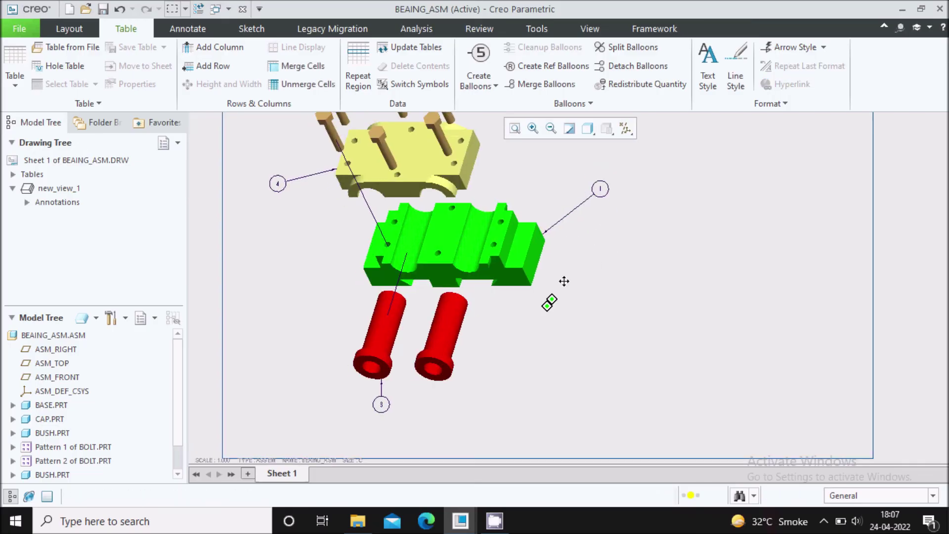
# Step: Move the bush's balloon from below the left bush to the open space on its left side
pyautogui.scroll(2, 405, 376)
pyautogui.click(397, 379)
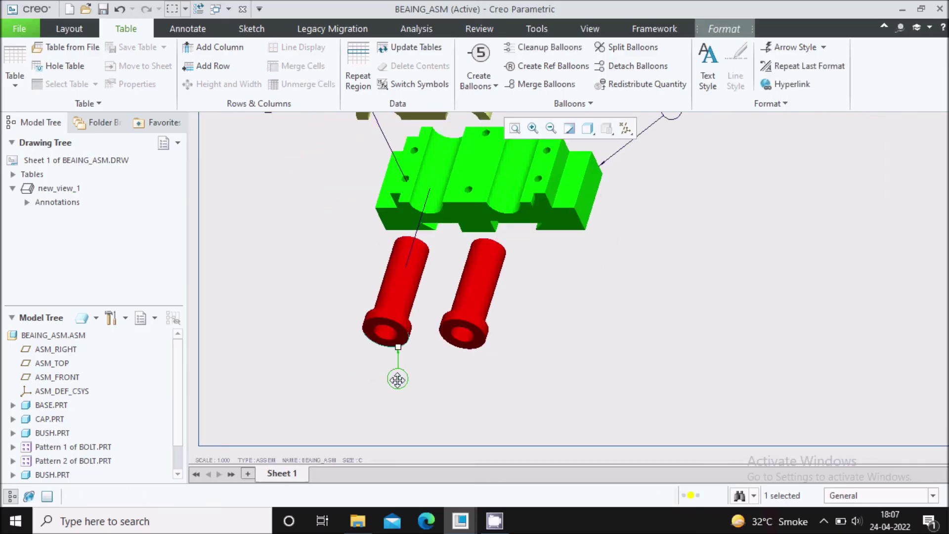
pyautogui.moveTo(397, 379)
pyautogui.mouseDown()
pyautogui.moveTo(282, 341)
pyautogui.moveTo(272, 368)
pyautogui.moveTo(293, 348)
pyautogui.mouseUp()
pyautogui.scroll(3, 307, 368)
pyautogui.scroll(-1, 321, 363)
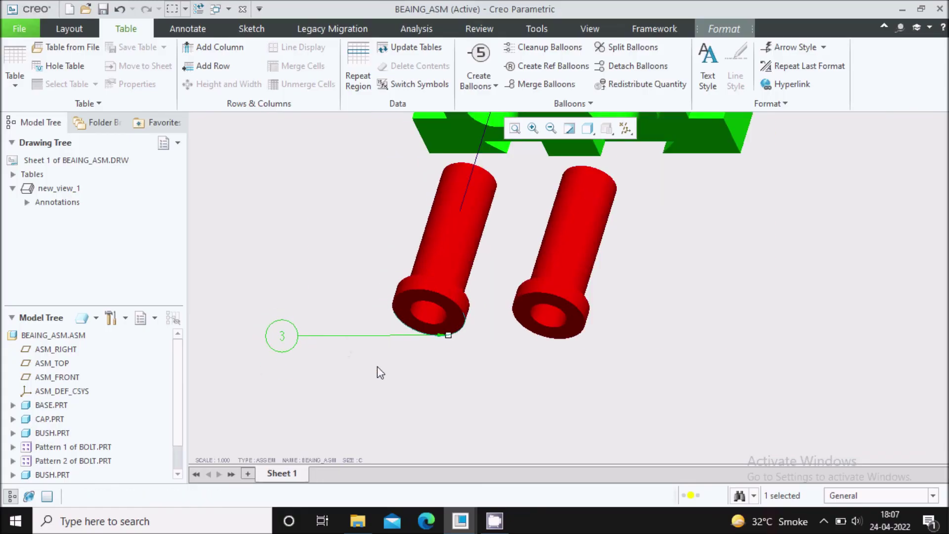
# Step: Edit the bush balloon's attachment so its leader points to the upper edge of the left bush's flange
pyautogui.click(377, 366)
pyautogui.click(375, 335)
pyautogui.rightClick(376, 336)
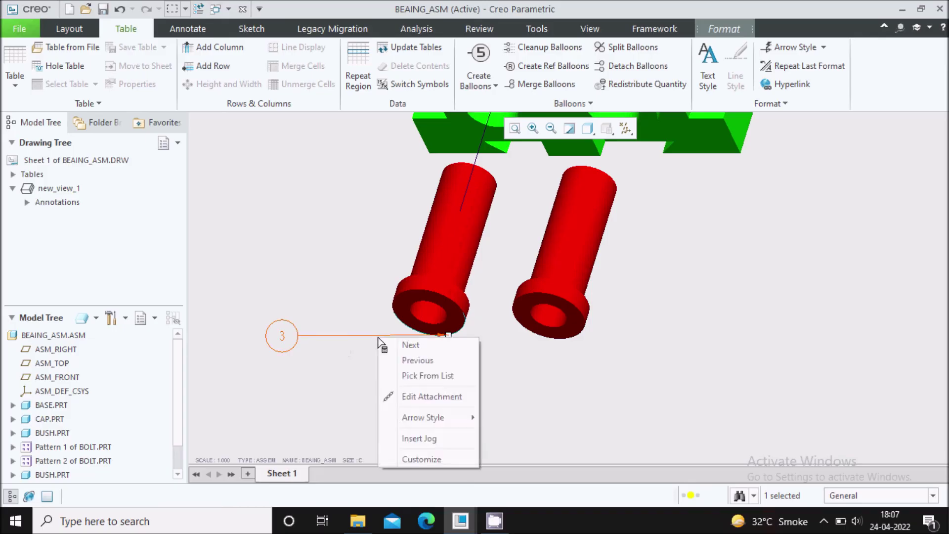
pyautogui.click(423, 396)
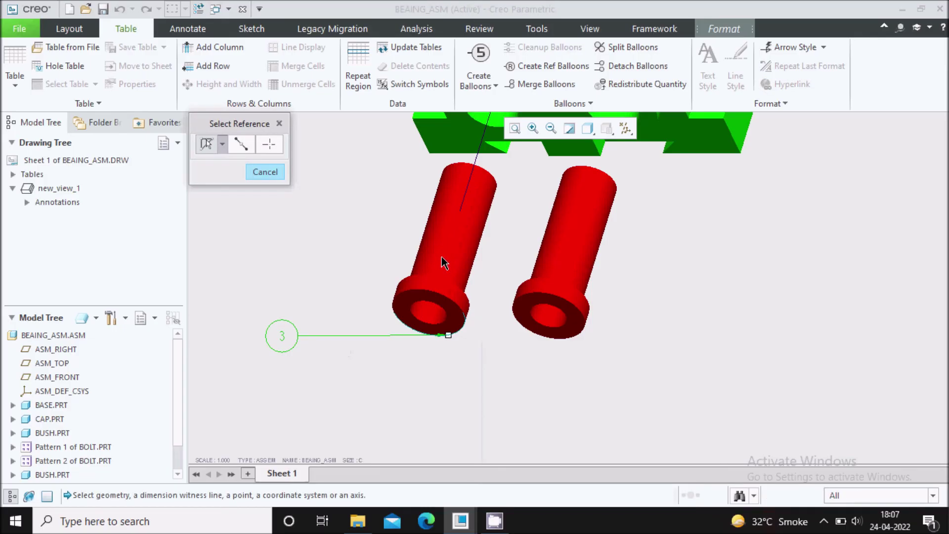
pyautogui.click(431, 289)
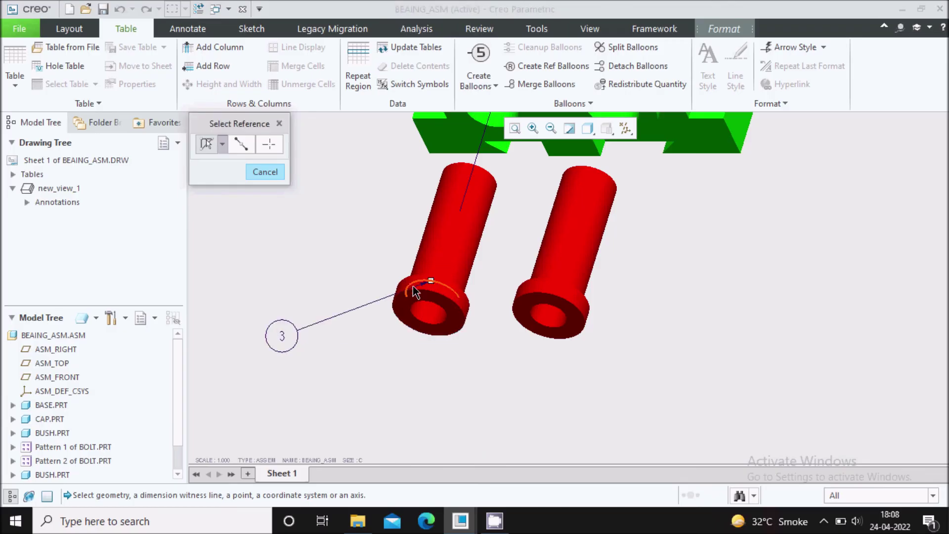
pyautogui.scroll(-3, 366, 282)
pyautogui.scroll(-1, 544, 322)
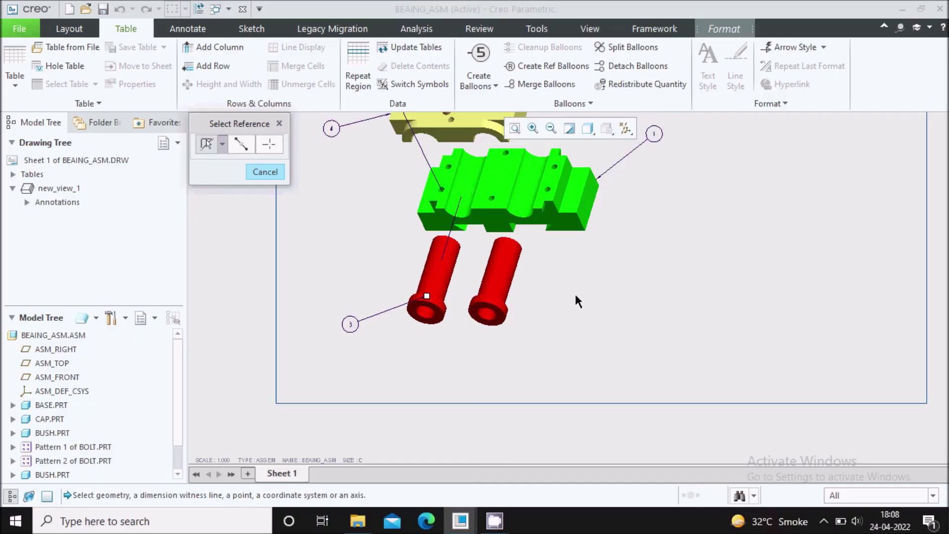
pyautogui.click(265, 172)
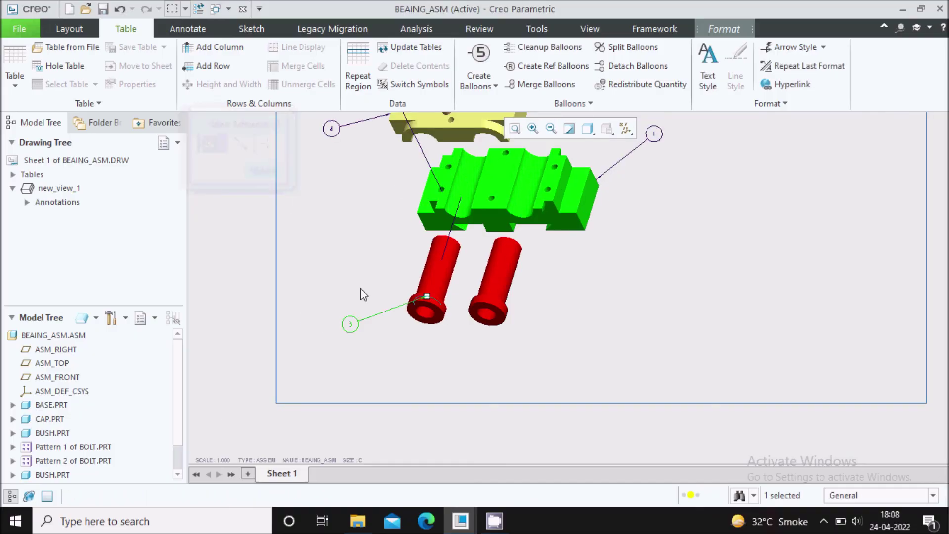
# Step: Insert a general view of the assembly with No Combined State in the empty area below the parts table
pyautogui.scroll(-2, 361, 288)
pyautogui.scroll(1, 588, 341)
pyautogui.scroll(-2, 591, 339)
pyautogui.scroll(1, 624, 281)
pyautogui.scroll(-2, 621, 207)
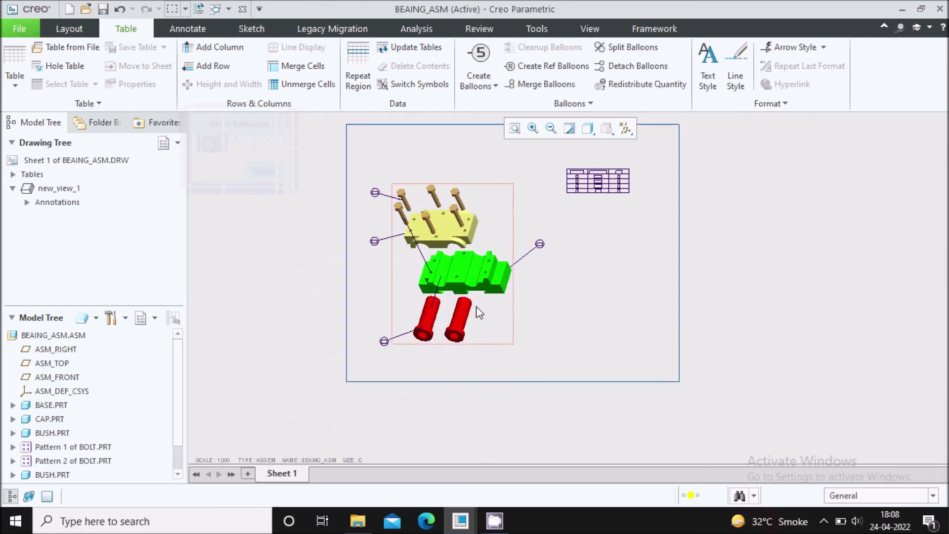
pyautogui.scroll(1, 477, 308)
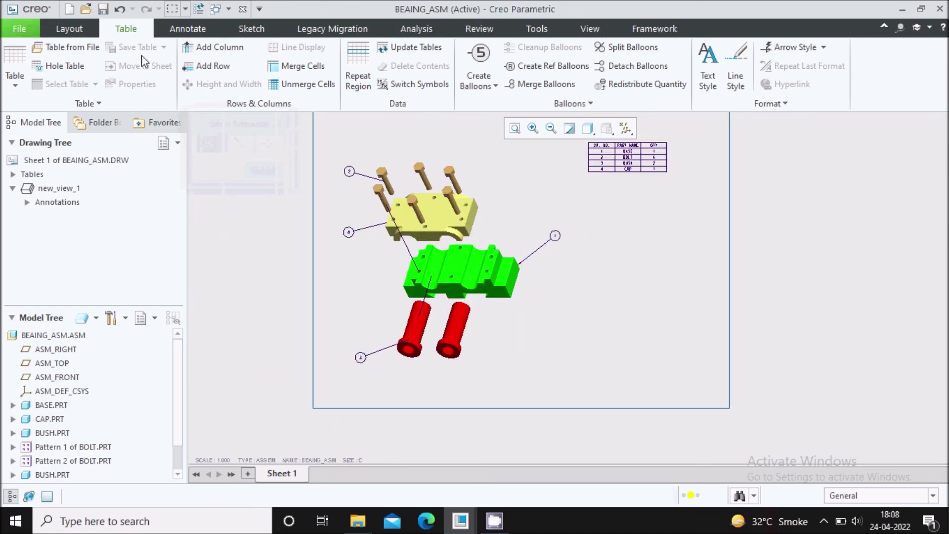
pyautogui.click(69, 28)
pyautogui.click(256, 67)
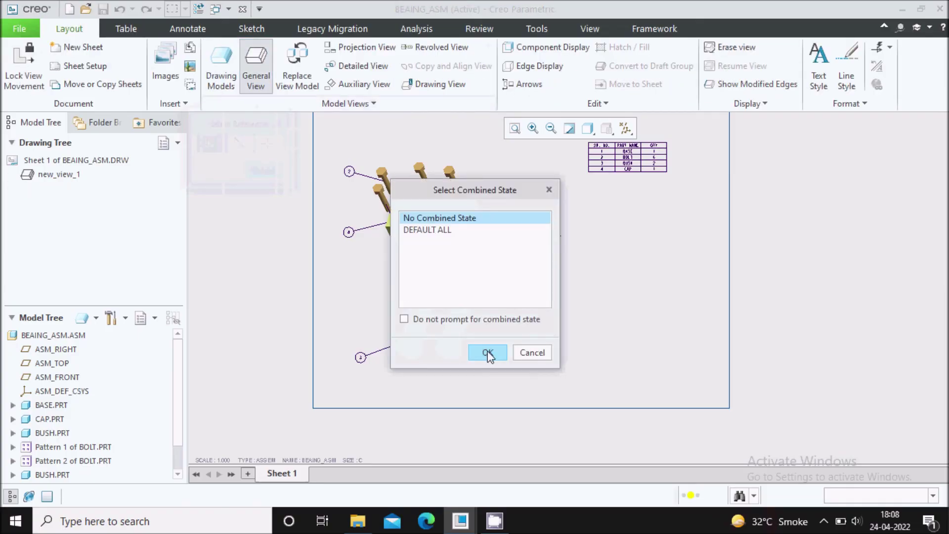
pyautogui.click(488, 354)
pyautogui.click(643, 356)
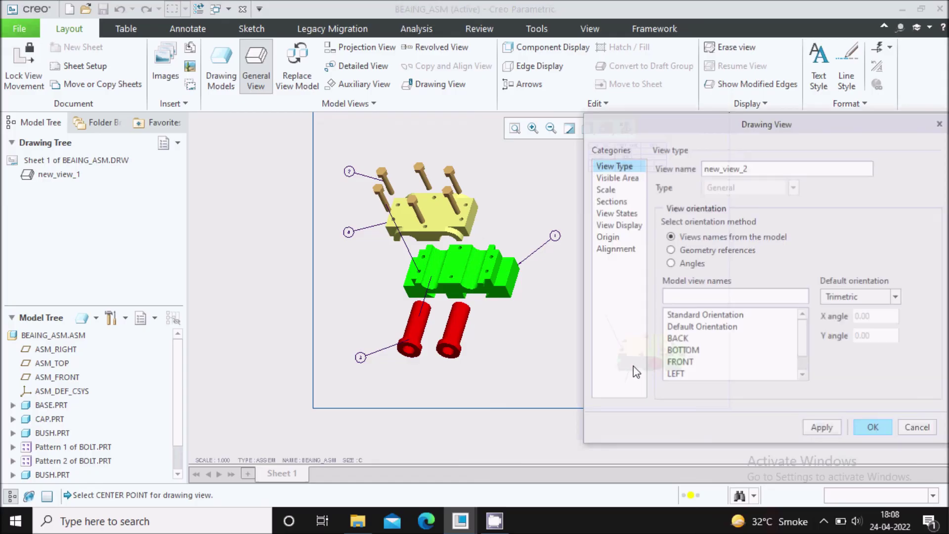
# Step: Set the new assembly view's default orientation to Isometric and apply it
pyautogui.click(870, 298)
pyautogui.click(853, 310)
pyautogui.click(822, 428)
pyautogui.click(873, 428)
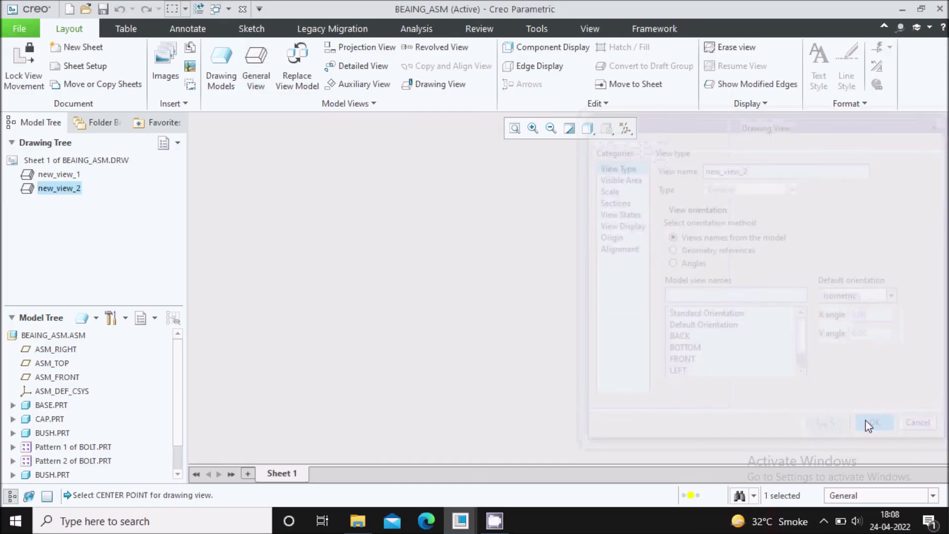
# Step: Move the isometric assembly view slightly up and to the left within the space below the parts table
pyautogui.click(663, 360)
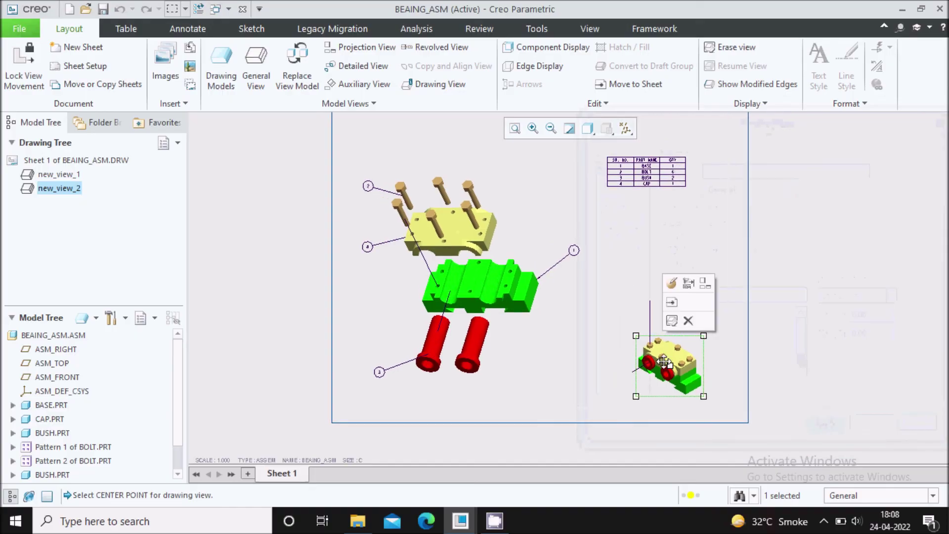
pyautogui.moveTo(663, 359); pyautogui.dragTo(634, 321)
pyautogui.click(700, 348)
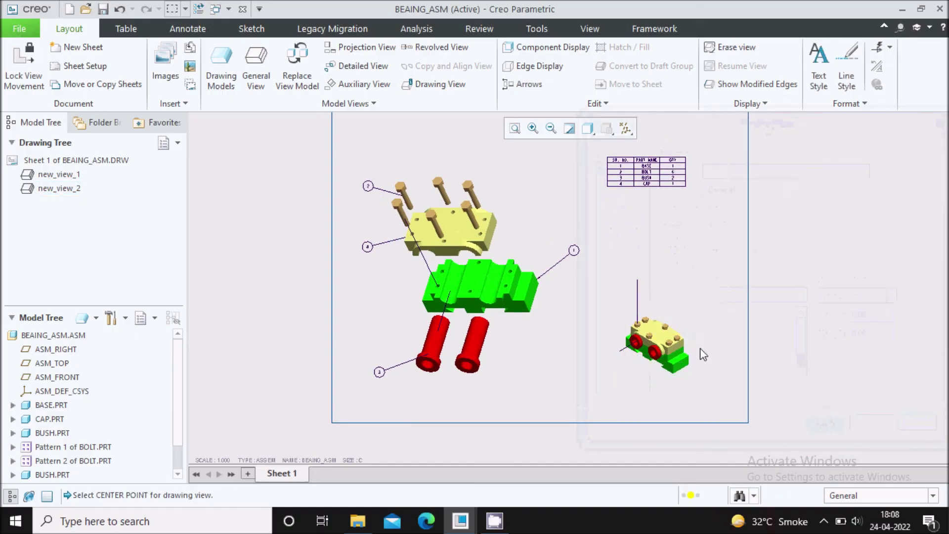
pyautogui.moveTo(636, 309)
pyautogui.mouseDown(button='middle')
pyautogui.moveTo(621, 313)
pyautogui.moveTo(608, 292)
pyautogui.mouseUp(button='middle')
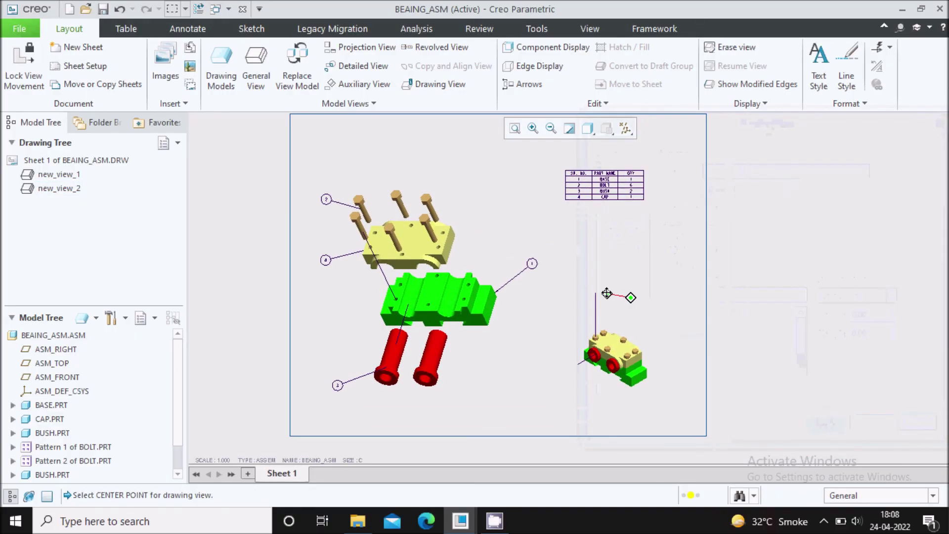
# Step: Set the exploded view's custom scale to 1.85 and move the view slightly up on the sheet
pyautogui.doubleClick(463, 338)
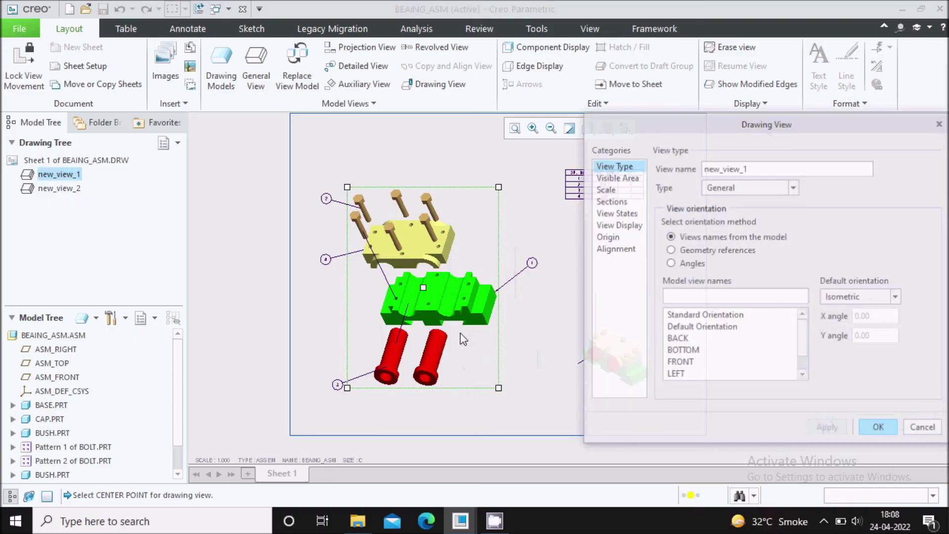
pyautogui.click(607, 189)
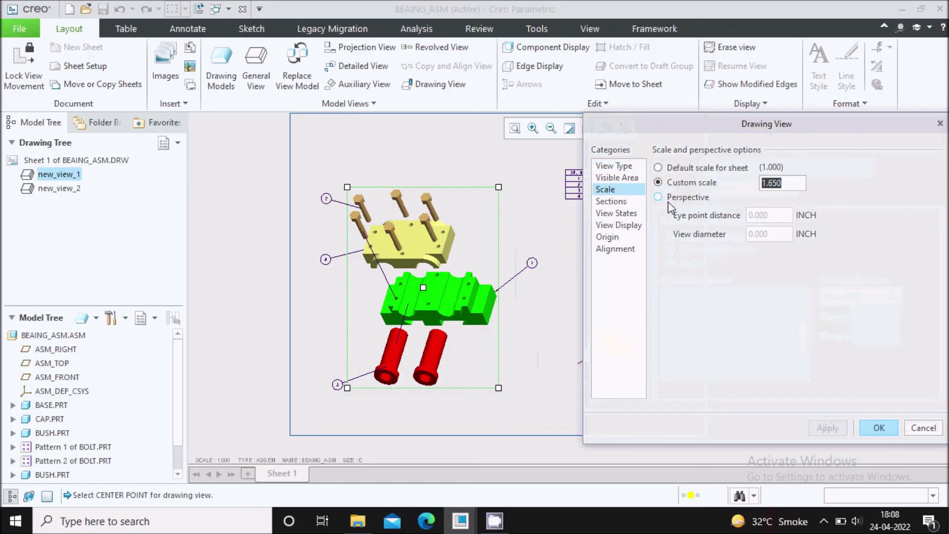
pyautogui.write('1.')
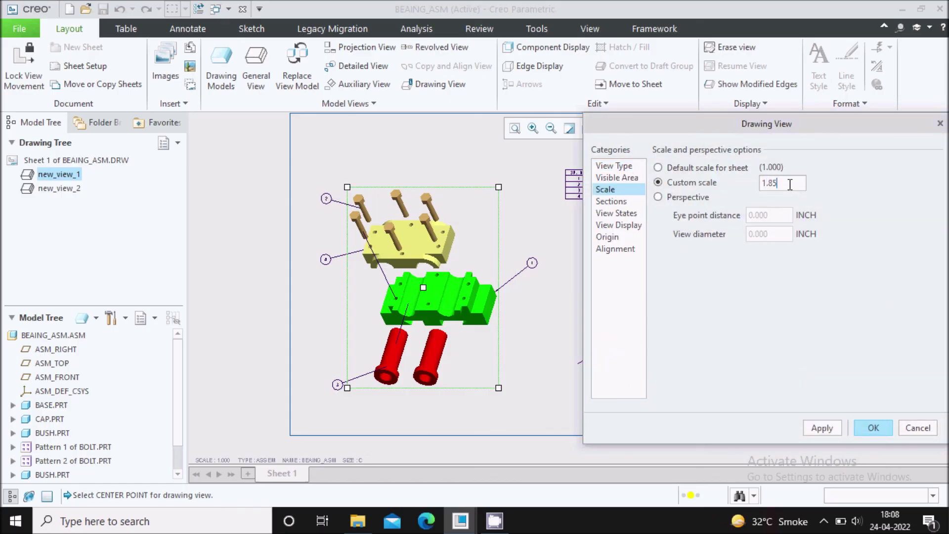
pyautogui.click(834, 433)
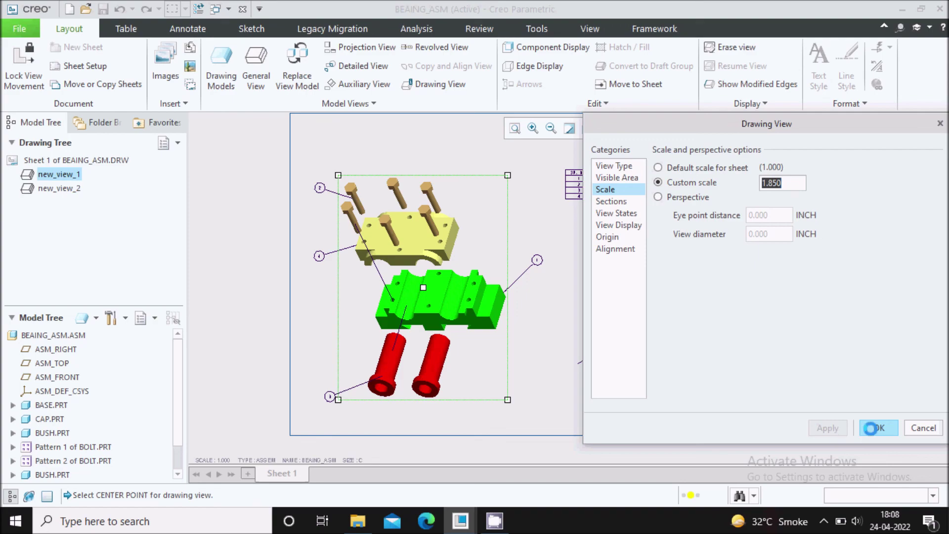
pyautogui.moveTo(518, 356); pyautogui.dragTo(520, 336)
pyautogui.click(611, 309)
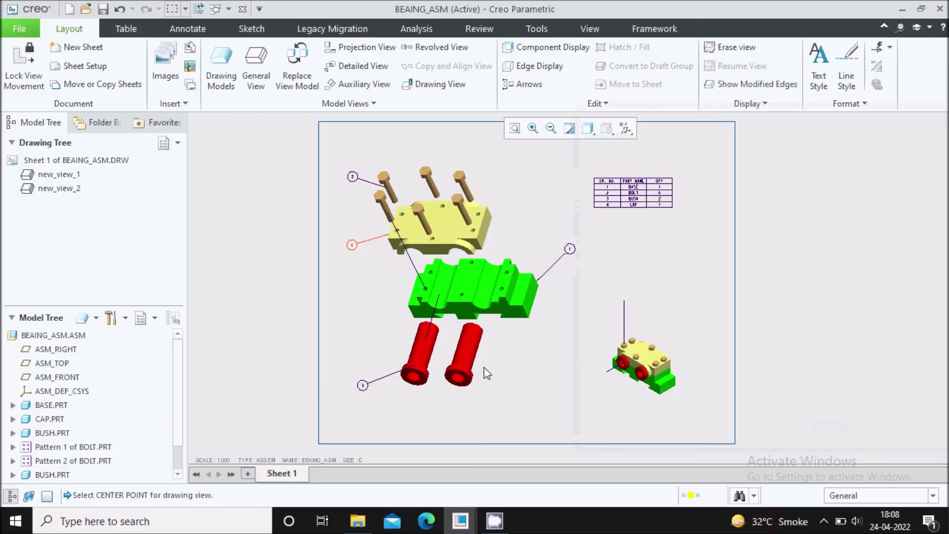
pyautogui.scroll(2, 638, 171)
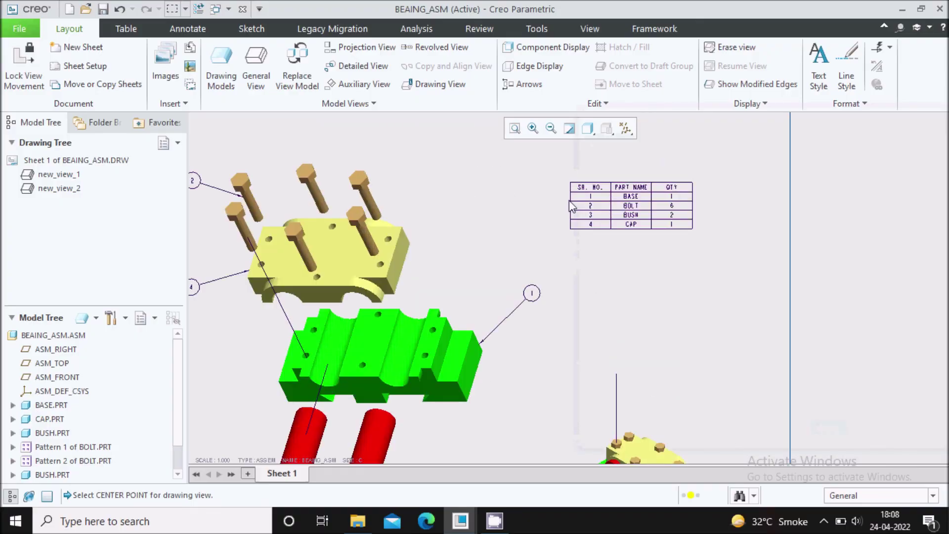
pyautogui.scroll(-2, 630, 158)
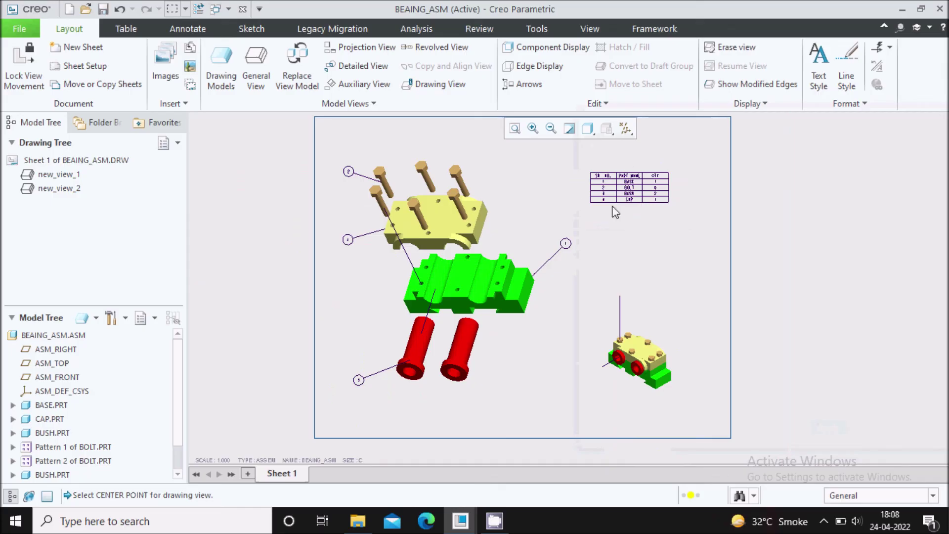
pyautogui.moveTo(662, 254); pyautogui.dragTo(655, 271, button='middle')
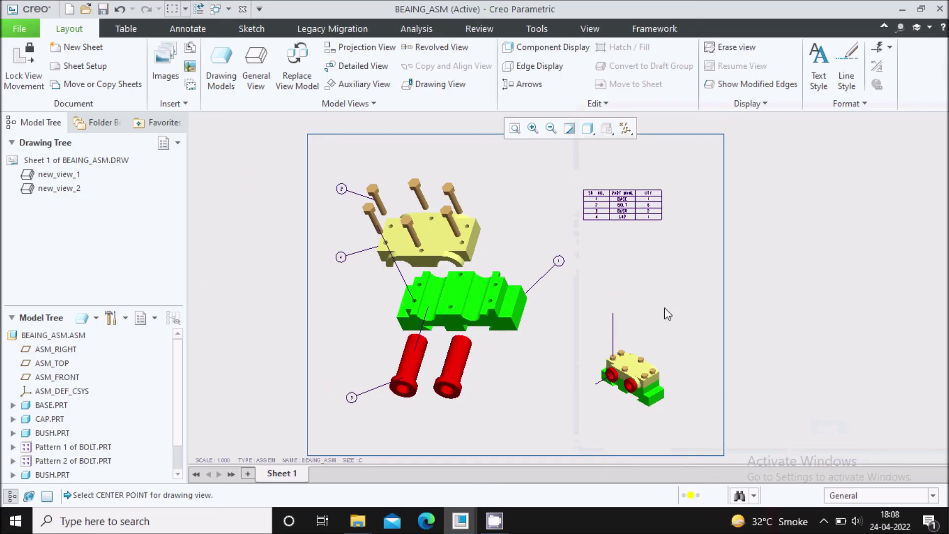
pyautogui.click(824, 526)
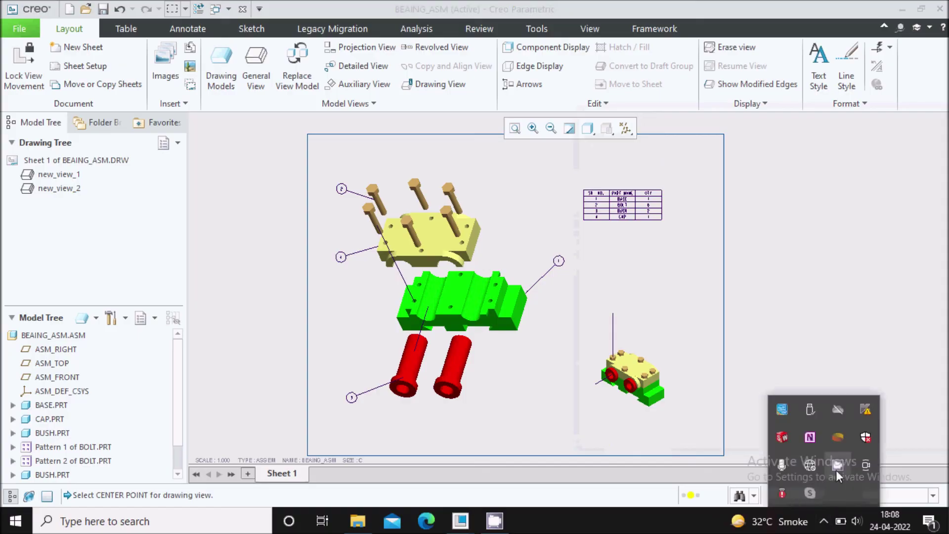